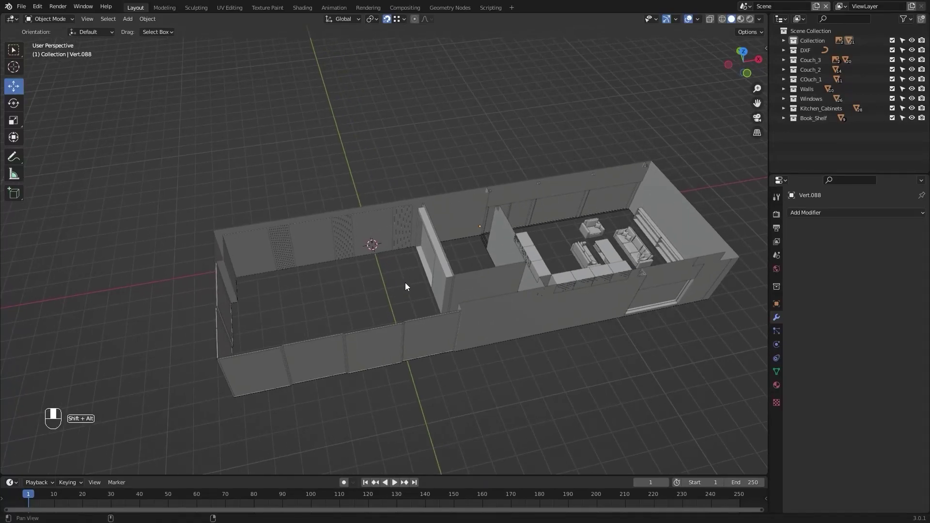
Move the six flat and slatted panels along the long wall into a new collection named Wall_Decor and collapse it.
scroll(405, 286, up, 4)
scroll(405, 286, down, 3)
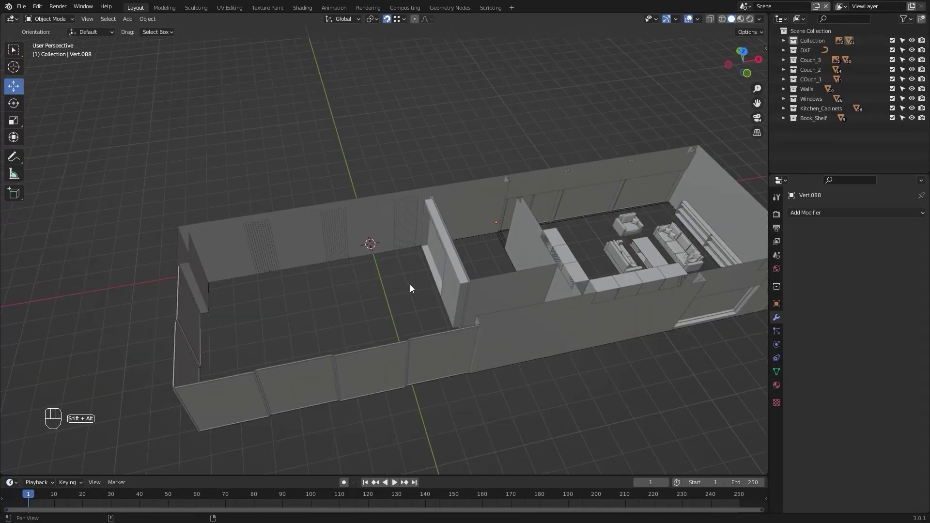
scroll(410, 284, up, 1)
mouse_move(383, 294)
middle_down()
mouse_move(405, 297)
mouse_move(374, 300)
middle_up()
alt+drag(373, 297, 389, 271)
scroll(368, 297, up, 2)
alt+shift+drag(374, 310, 432, 312)
scroll(397, 322, up, 4)
middle_drag(432, 312, 424, 310)
click(196, 282)
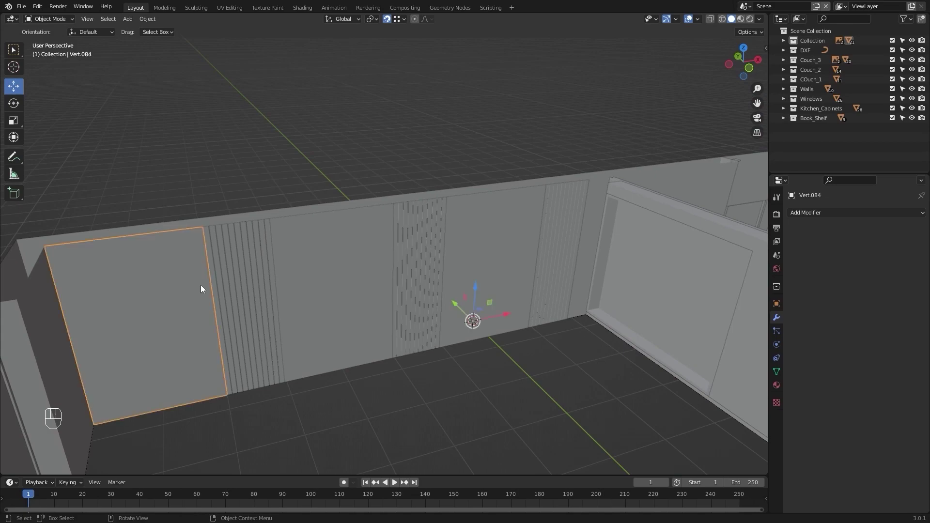
shift+click(228, 268)
shift+click(334, 274)
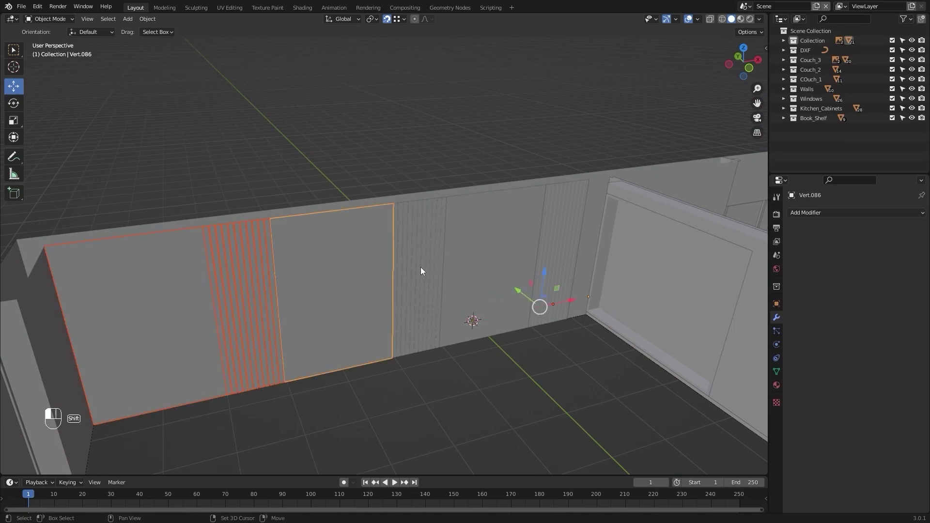
shift+click(421, 268)
shift+click(513, 255)
shift+click(581, 236)
key(m)
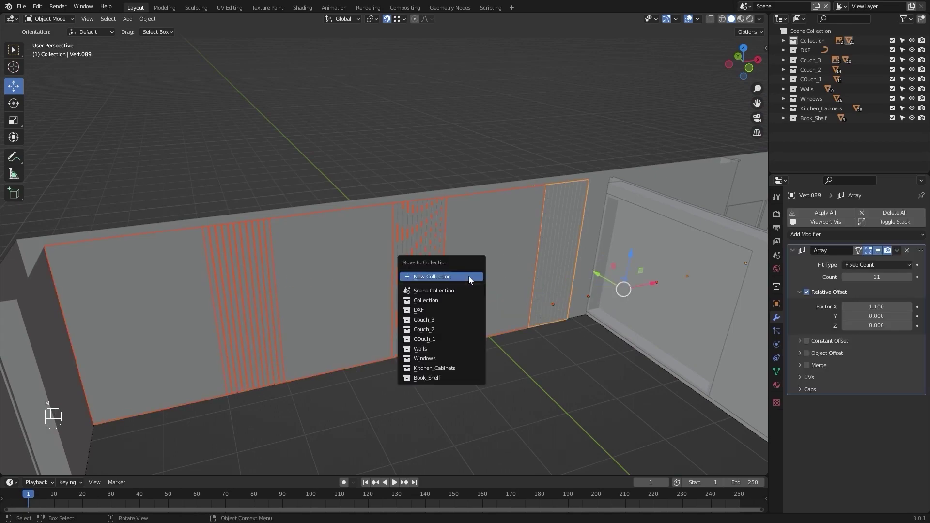
click(469, 276)
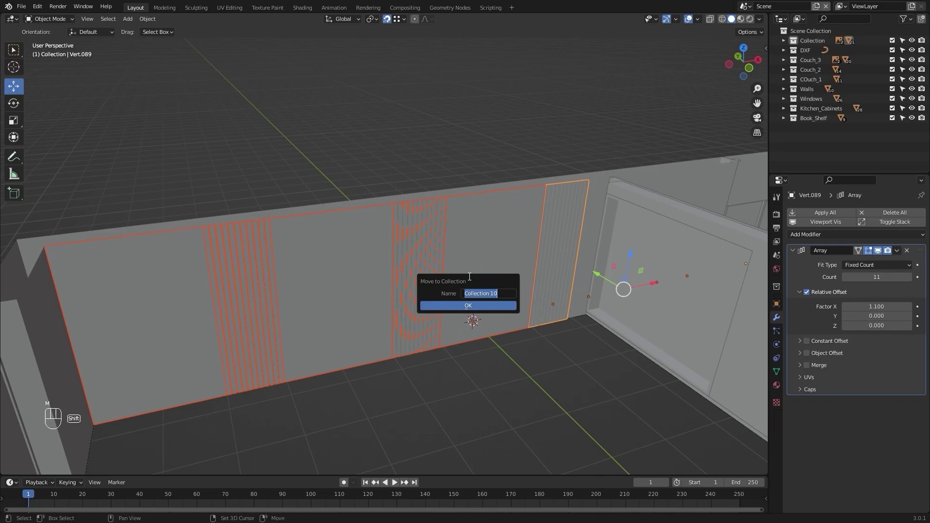
text(Wall_Decor)
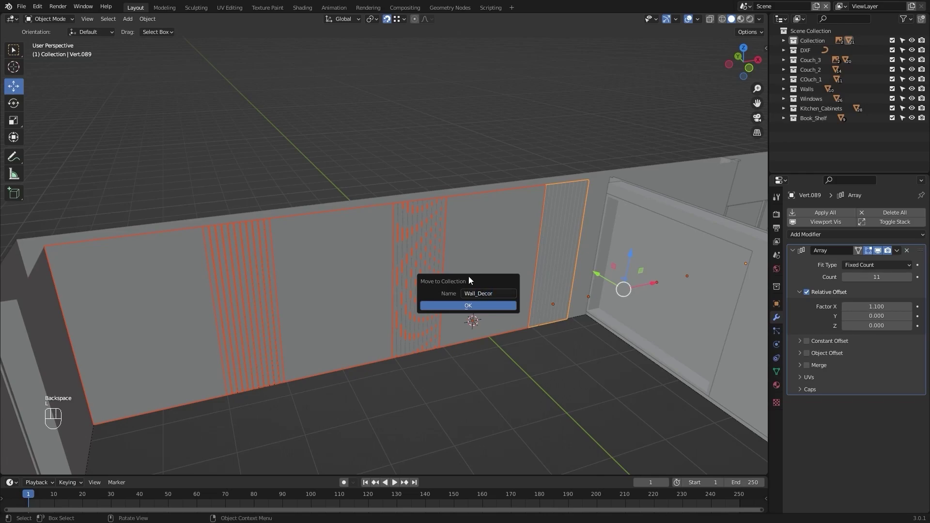
key(Return)
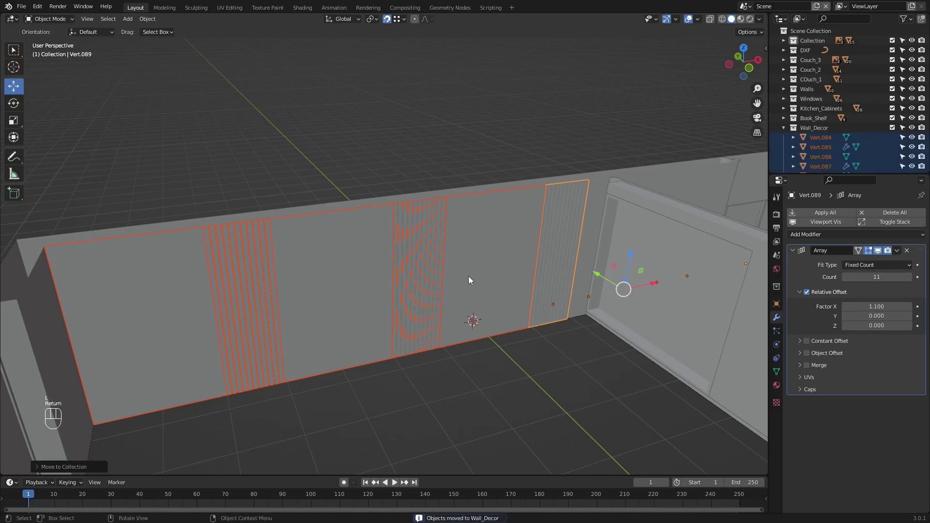
shift+middle_drag(469, 276, 745, 149)
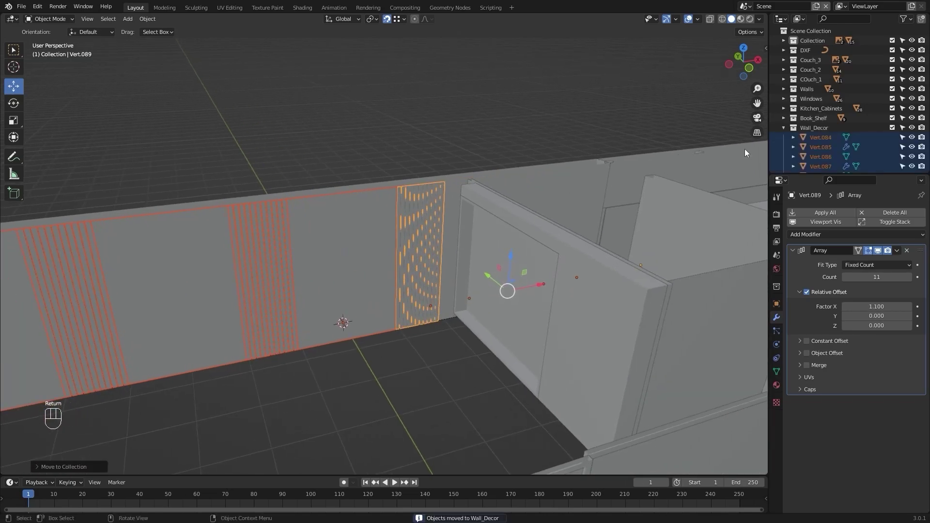
click(784, 127)
Move the two front panels of the cupboard at the room's end into a new collection named Cupboard.
click(626, 182)
middle_drag(360, 172, 400, 176)
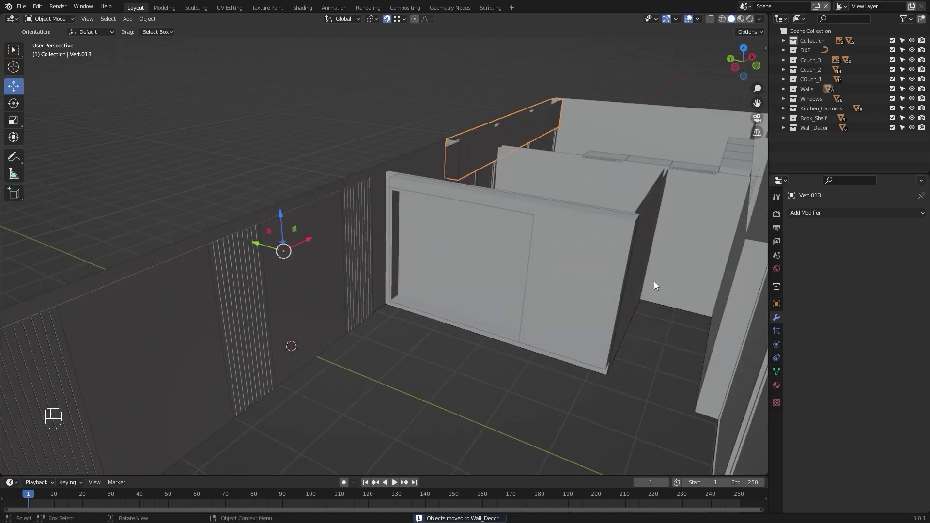
alt+drag(499, 292, 534, 282)
click(534, 243)
shift+click(434, 249)
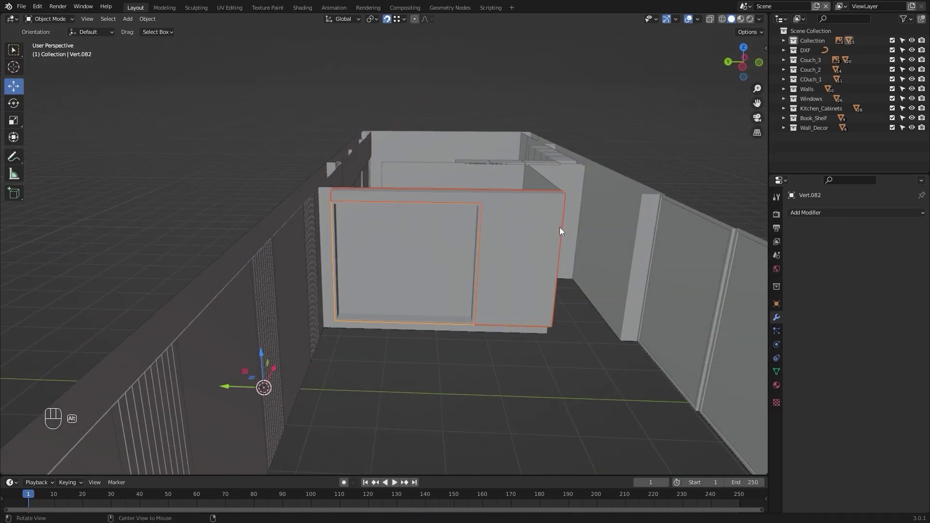
alt+drag(560, 232, 508, 263)
key(m)
click(508, 262)
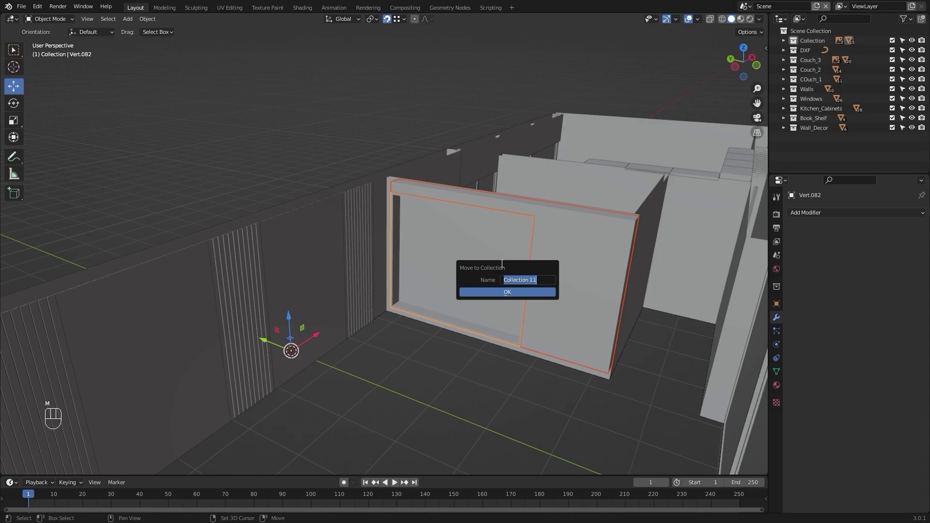
text(Cupboard)
key(Return)
Rename the collection called Collection to Table and collapse the Cupboard collection.
alt+drag(505, 263, 426, 220)
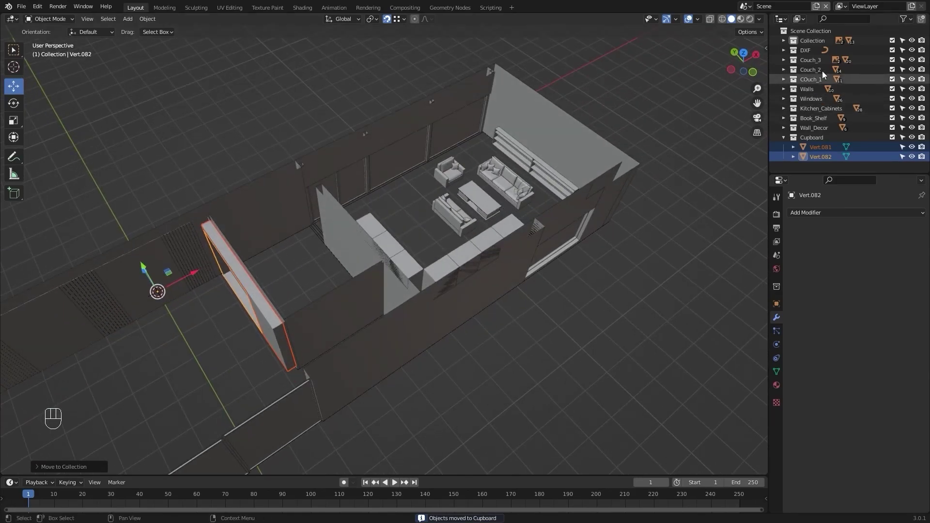
click(818, 40)
key(F2)
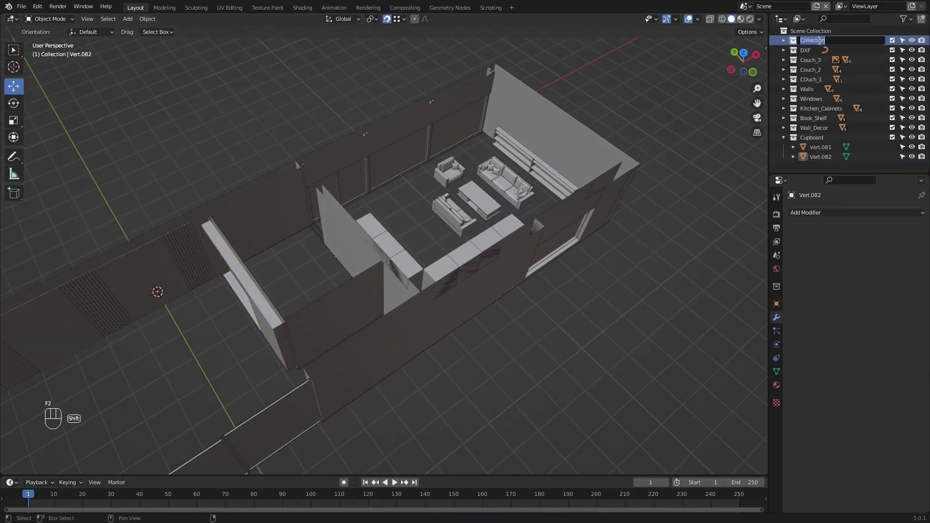
text(Table)
key(Return)
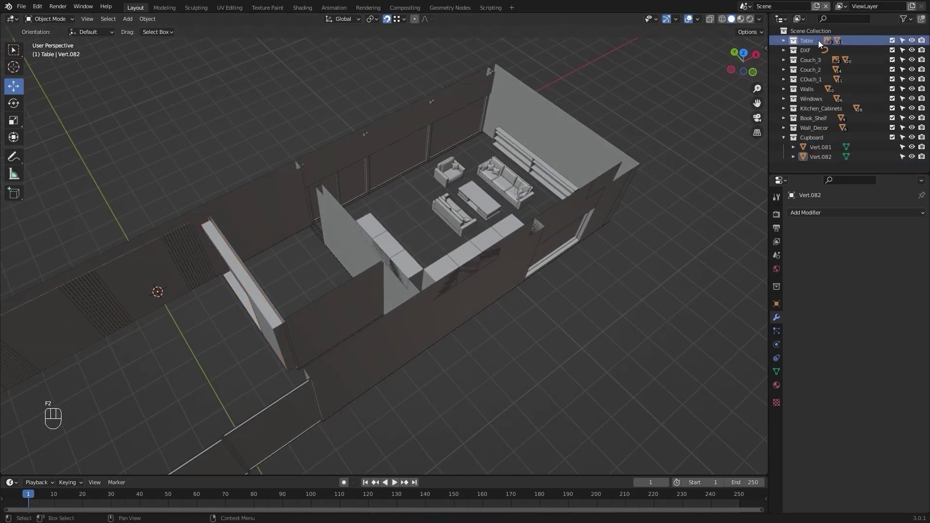
click(784, 137)
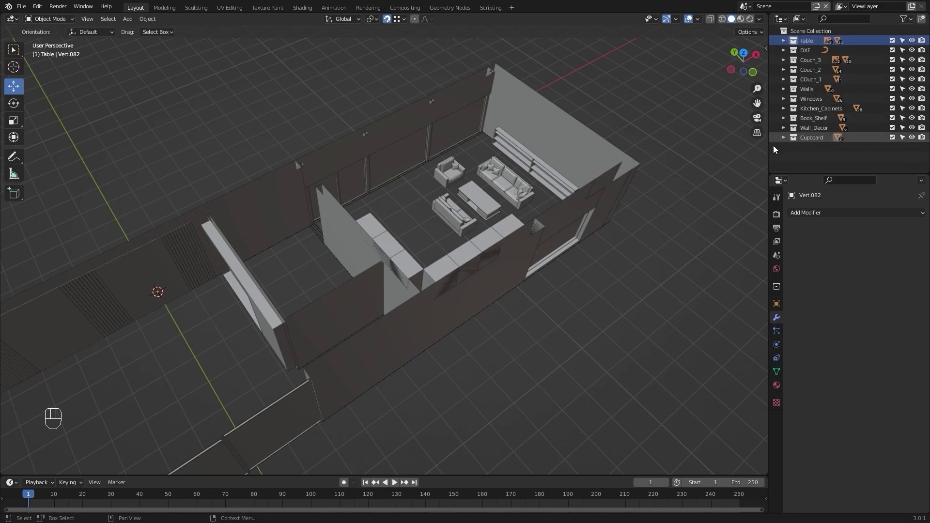
Create a new collection named Bed under the Scene Collection and hide all the other collections.
click(797, 32)
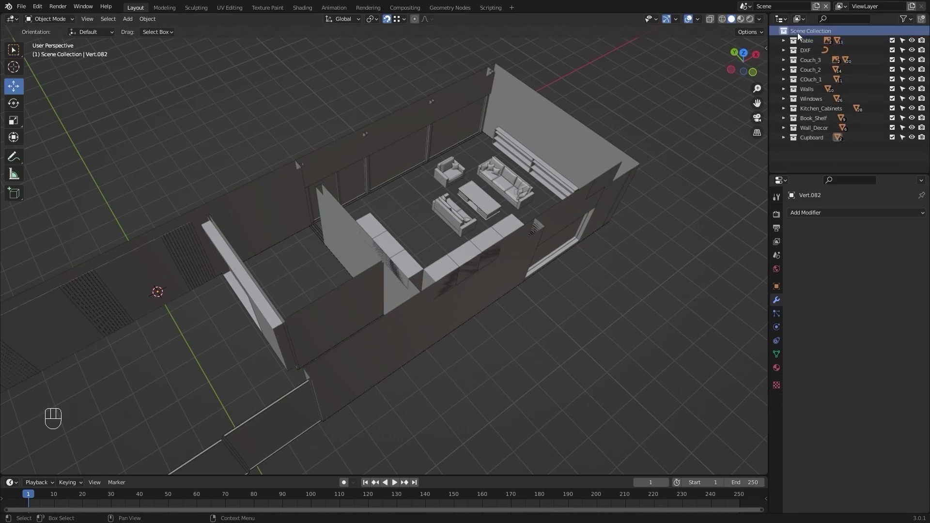
right_click(798, 32)
click(797, 32)
click(823, 147)
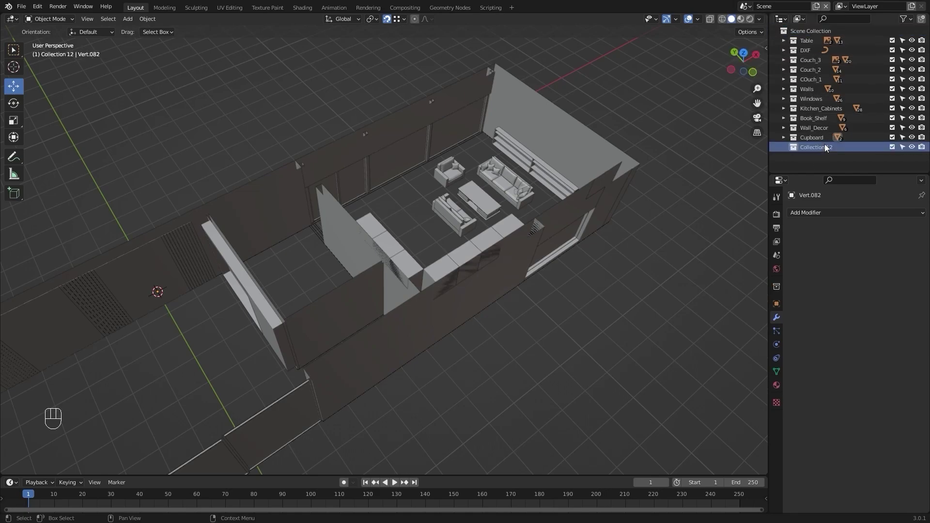
key(F2)
drag(912, 138, 912, 40)
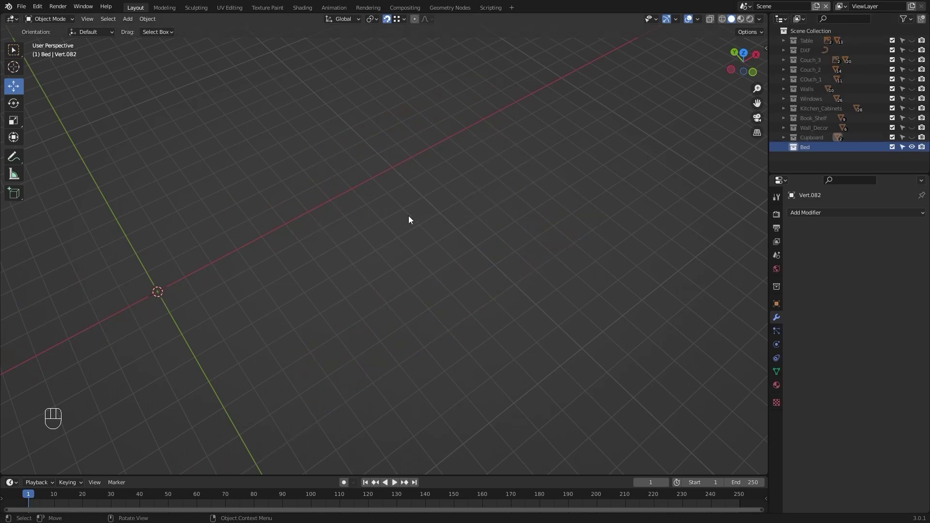
Add the reference image 1.png to the Bed collection, aligned to the top view.
key(KP_7)
alt+shift+middle_drag(156, 77, 263, 183)
alt+shift+middle_drag(241, 109, 373, 227)
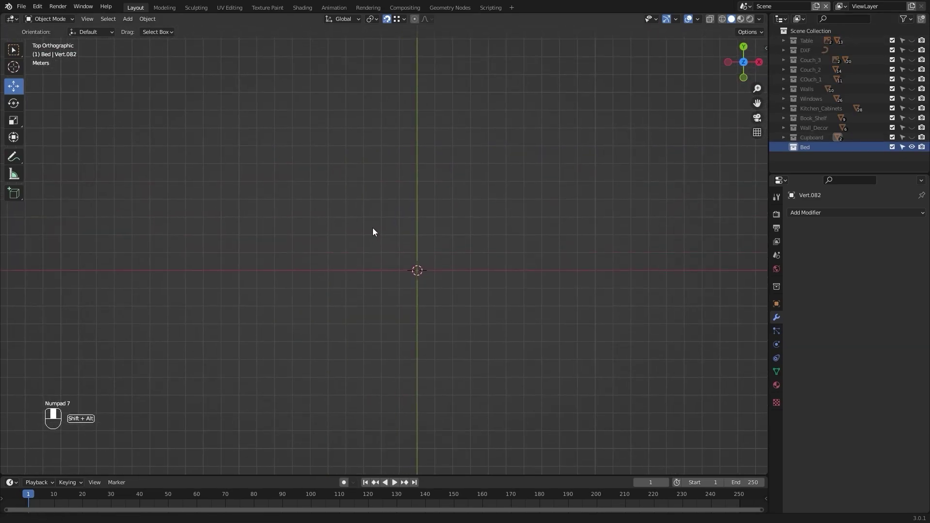
key(shift+a)
click(383, 190)
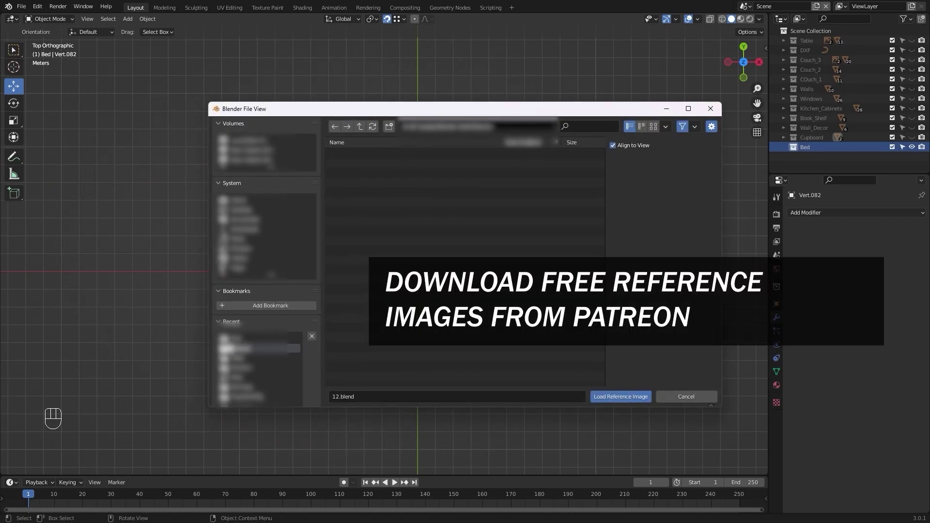
click(236, 339)
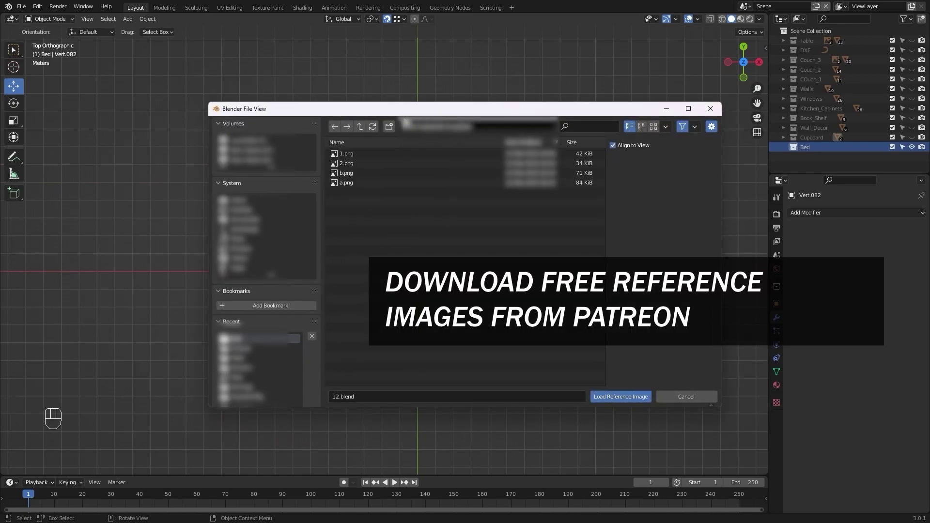
click(358, 154)
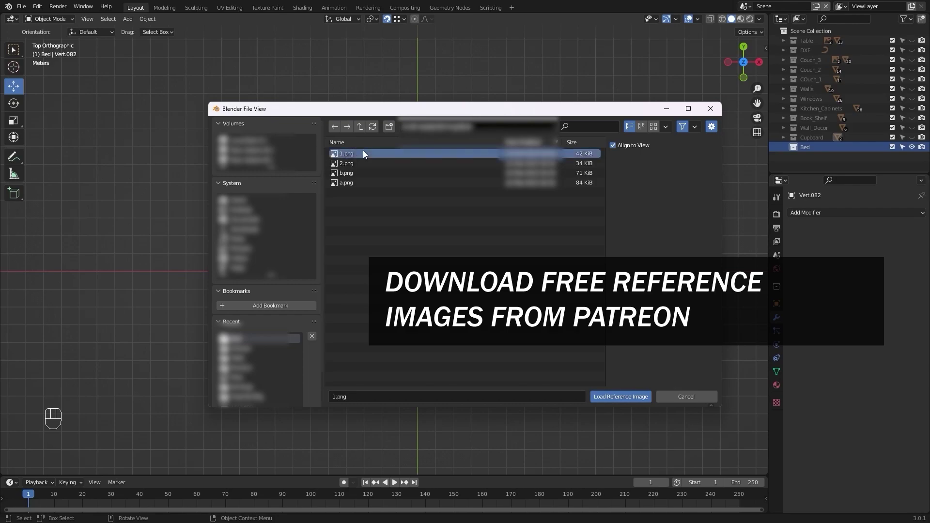
click(621, 400)
scroll(525, 292, up, 8)
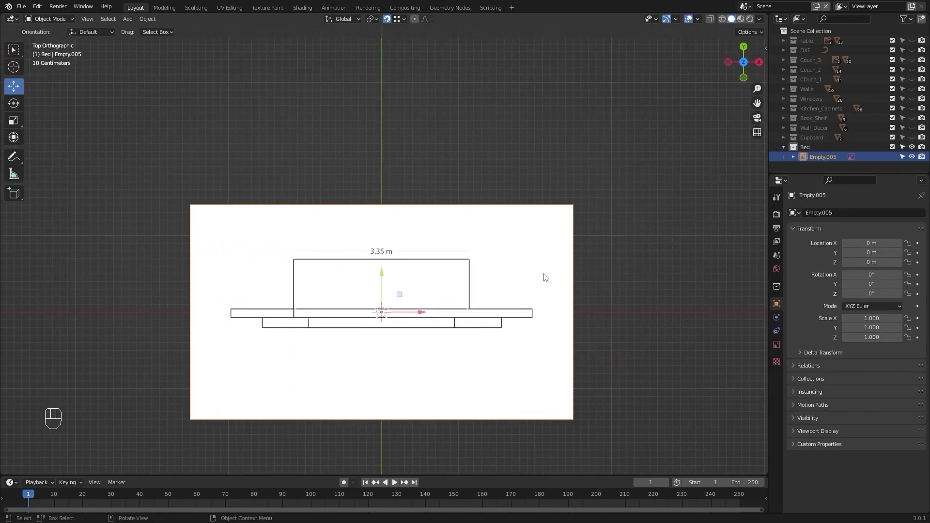
Move the reference image so the upper-left corner of the drawn 3.35 m rectangle sits on the 3D cursor.
shift+middle_drag(606, 299, 601, 262)
scroll(604, 263, up, 1)
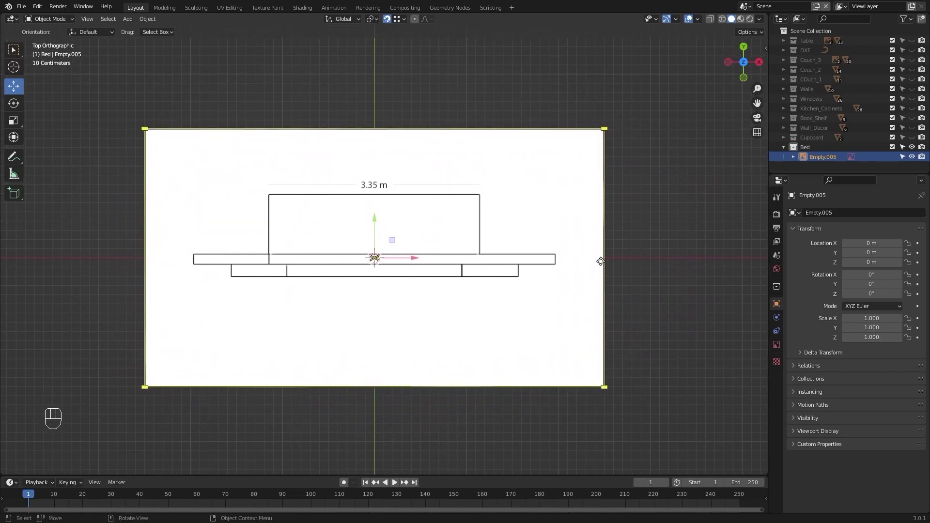
key(s)
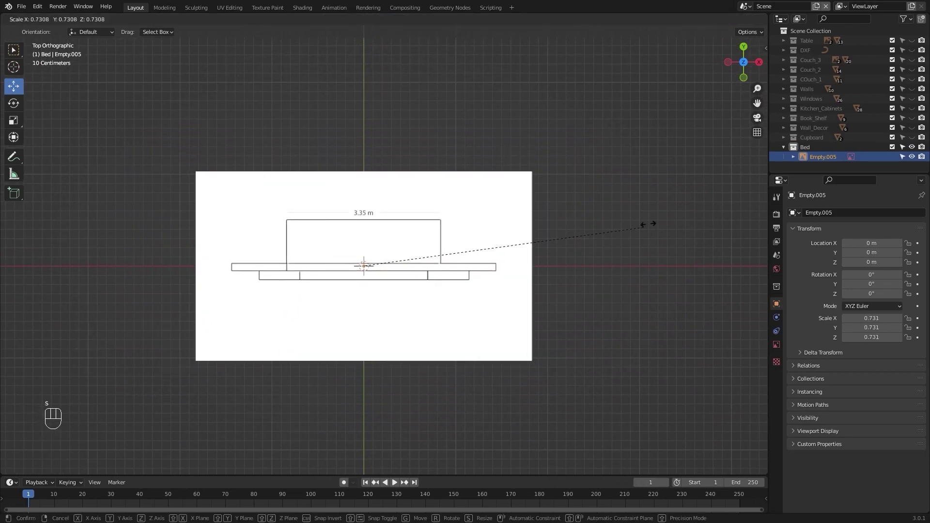
key(Escape)
key(g)
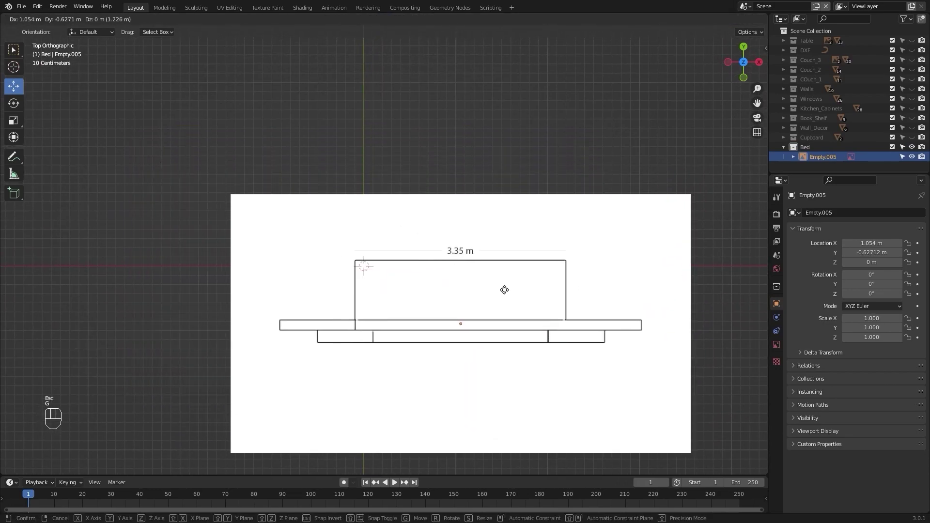
click(503, 290)
scroll(339, 271, up, 6)
shift+middle_drag(289, 289, 423, 230)
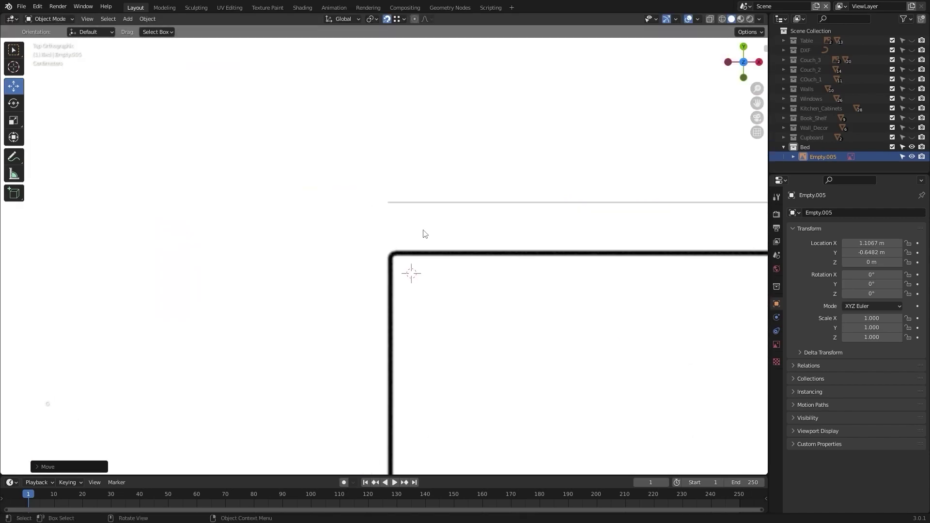
scroll(422, 231, up, 9)
shift+middle_drag(523, 310, 426, 257)
key(g)
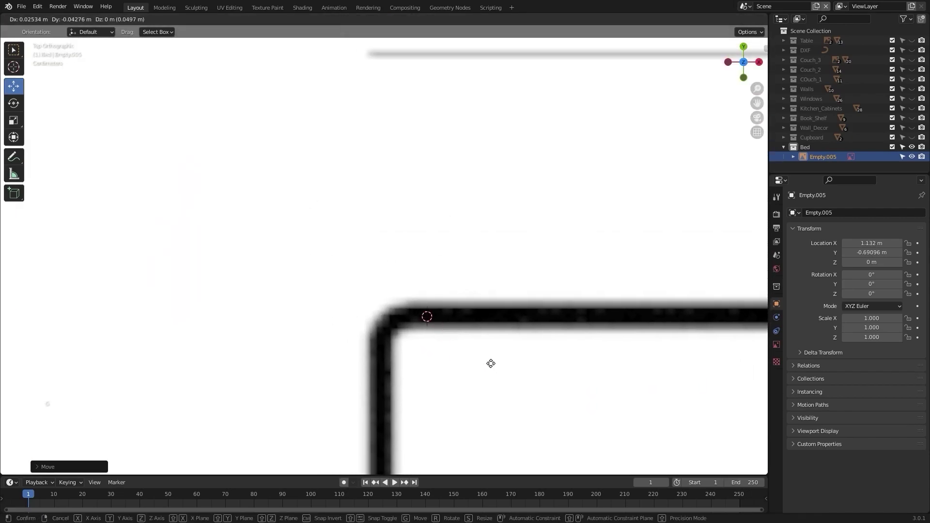
click(632, 345)
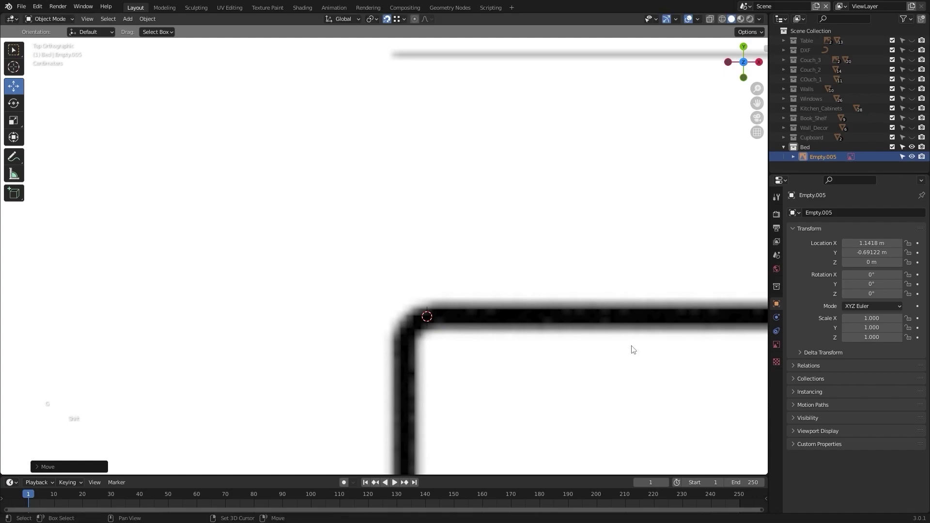
Add a single vertex at the 3D cursor and extrude it 3.35 m along X as a scale guide.
scroll(625, 339, down, 6)
key(q)
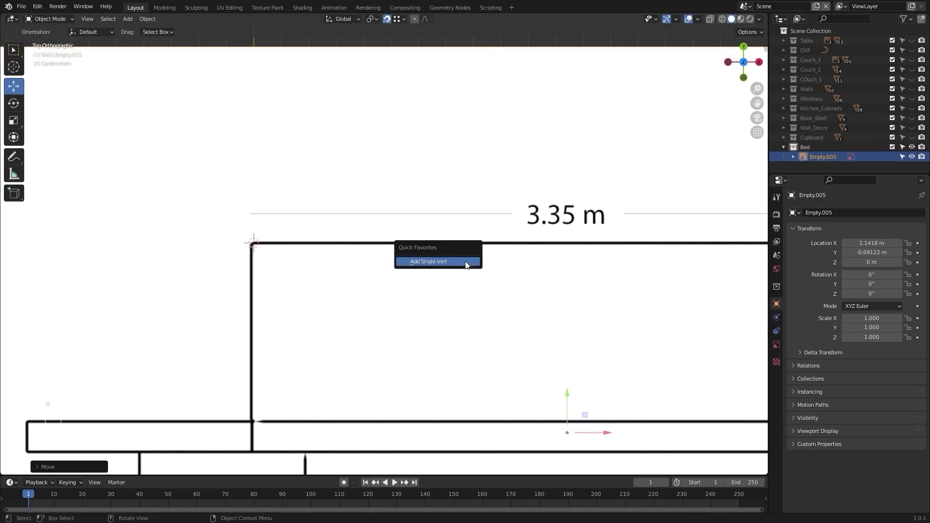
click(467, 264)
scroll(465, 262, down, 4)
shift+middle_drag(500, 250, 426, 250)
key(e)
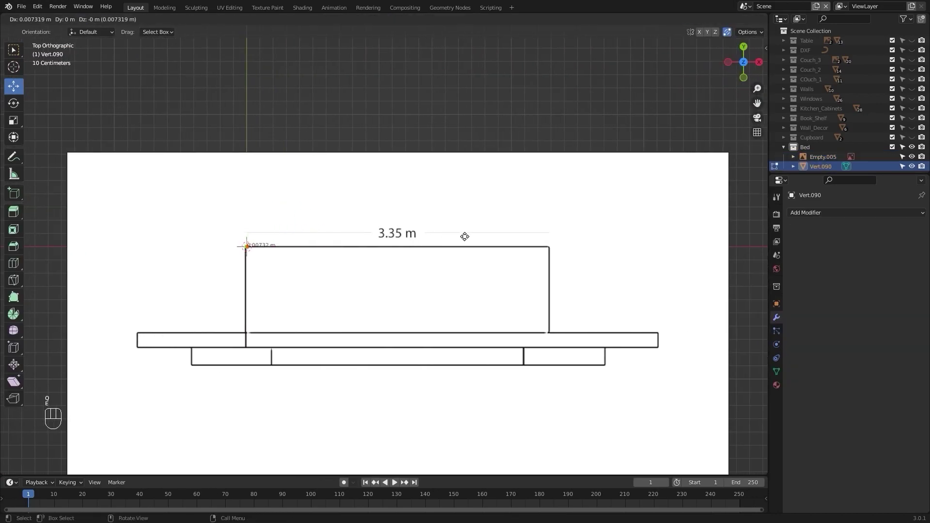
key(x)
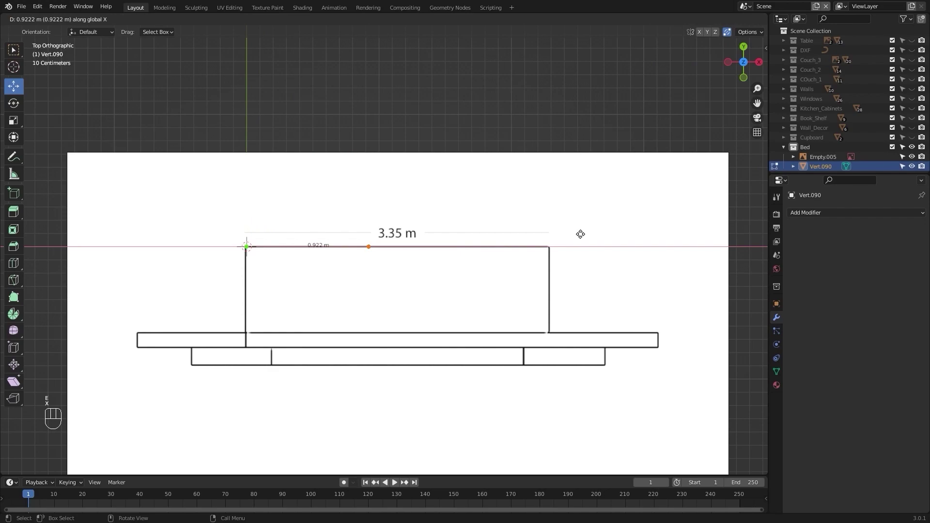
text(35)
key(KP_Enter)
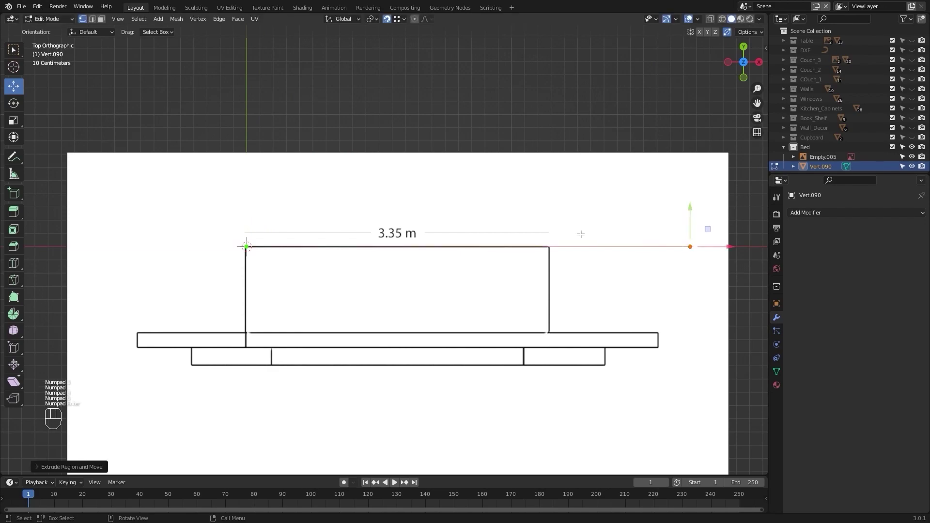
key(Tab)
Leave mesh editing and set the transform pivot point to the 3D Cursor.
mouse_move(568, 214)
alt+shift+mouse_down()
mouse_move(538, 162)
mouse_move(510, 160)
mouse_move(511, 168)
mouse_move(532, 168)
alt+shift+mouse_up()
scroll(512, 153, down, 3)
scroll(507, 170, up, 1)
key(period)
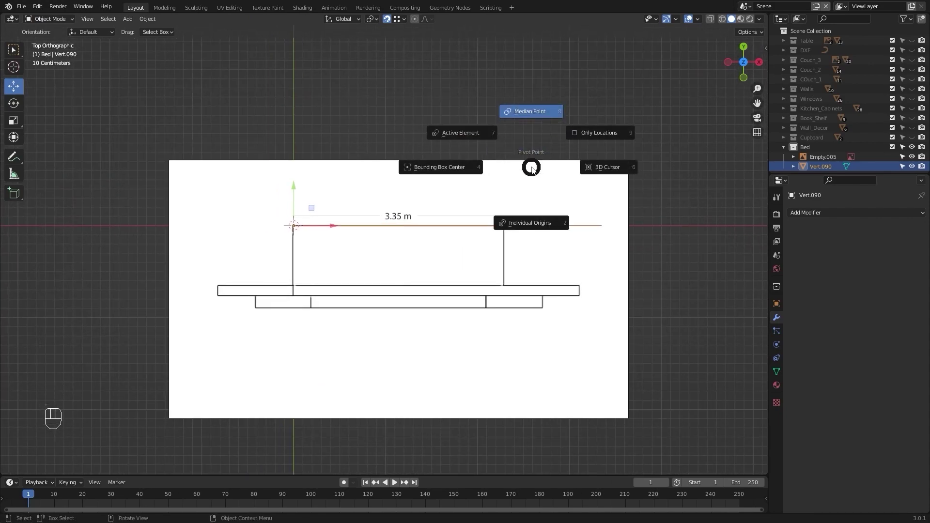
click(595, 169)
Scale the reference image from the 3D cursor to a factor of about 1.468, matching its drawn 3.35 m rectangle to the guide edge.
click(594, 167)
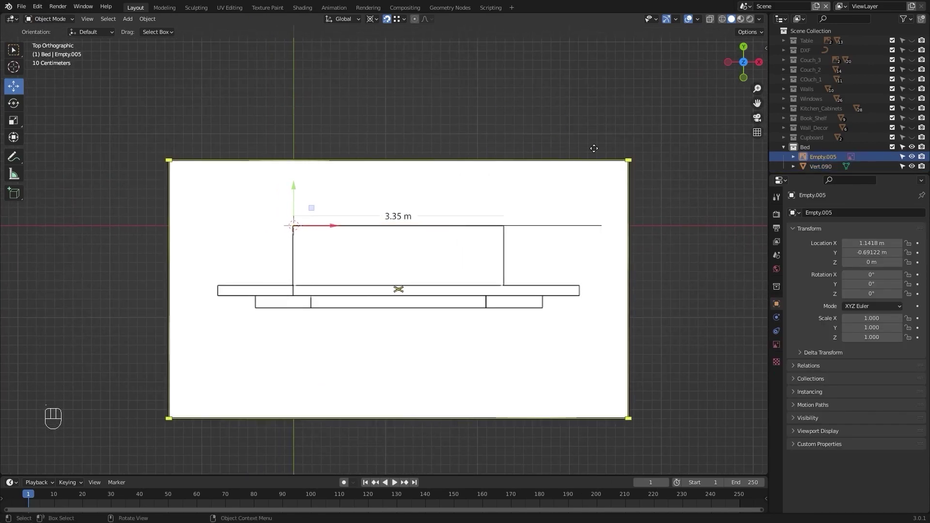
scroll(594, 148, down, 2)
key(s)
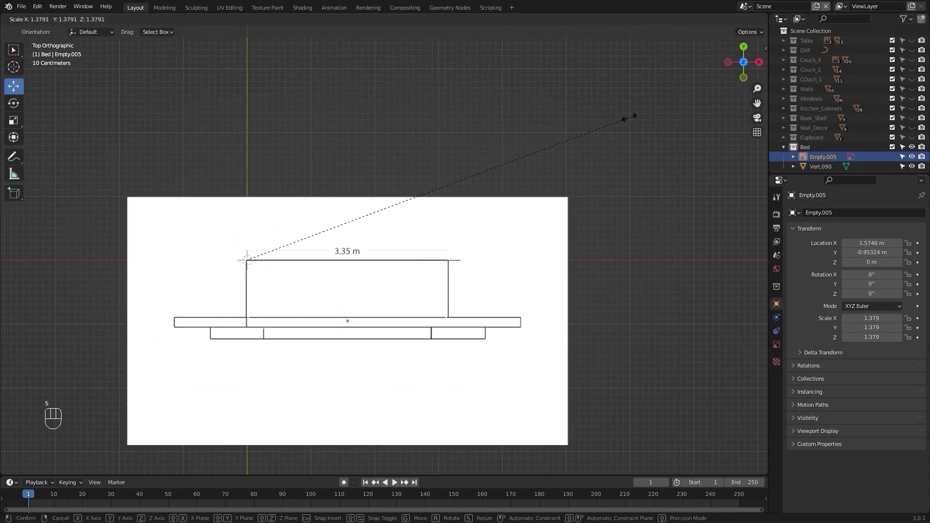
click(697, 109)
scroll(560, 195, up, 6)
alt+shift+drag(623, 202, 446, 170)
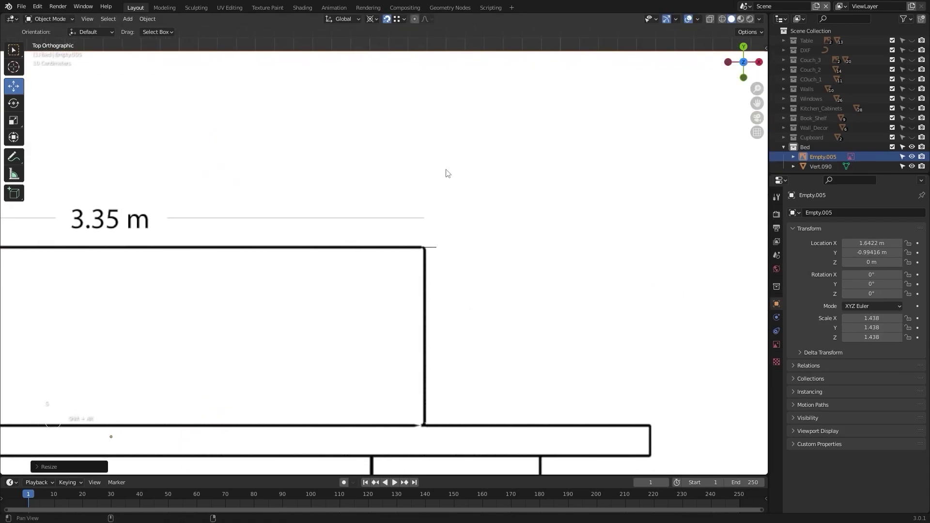
scroll(448, 174, up, 3)
key(s)
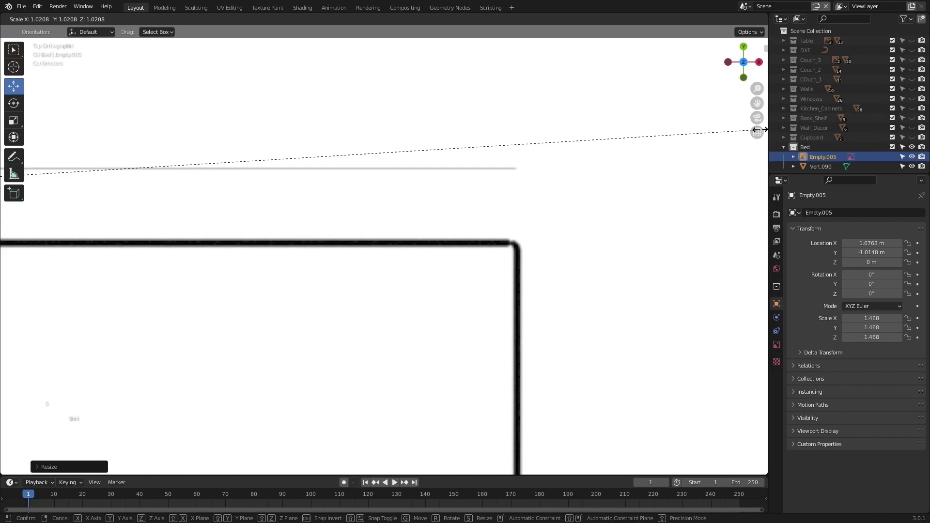
click(741, 137)
Delete the 3.35 m guide edge object from the Bed collection.
scroll(652, 139, down, 5)
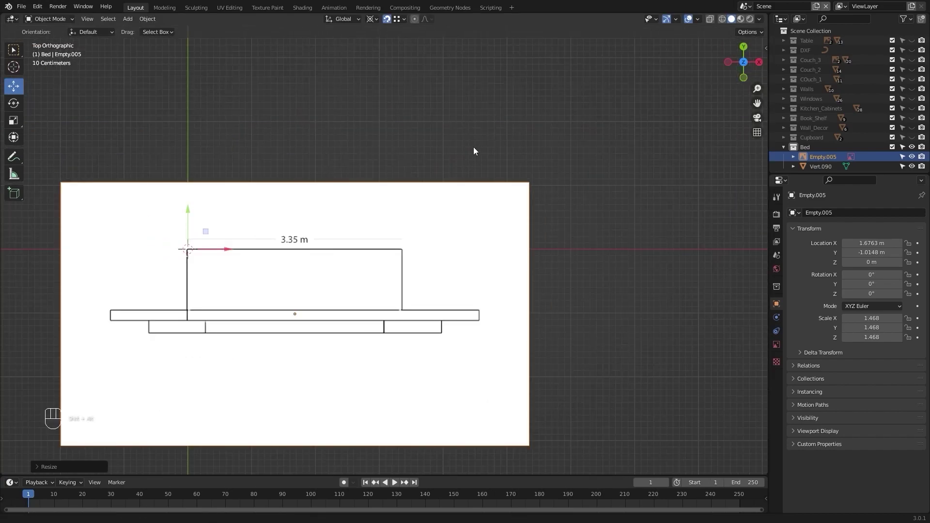
alt+shift+drag(474, 147, 581, 118)
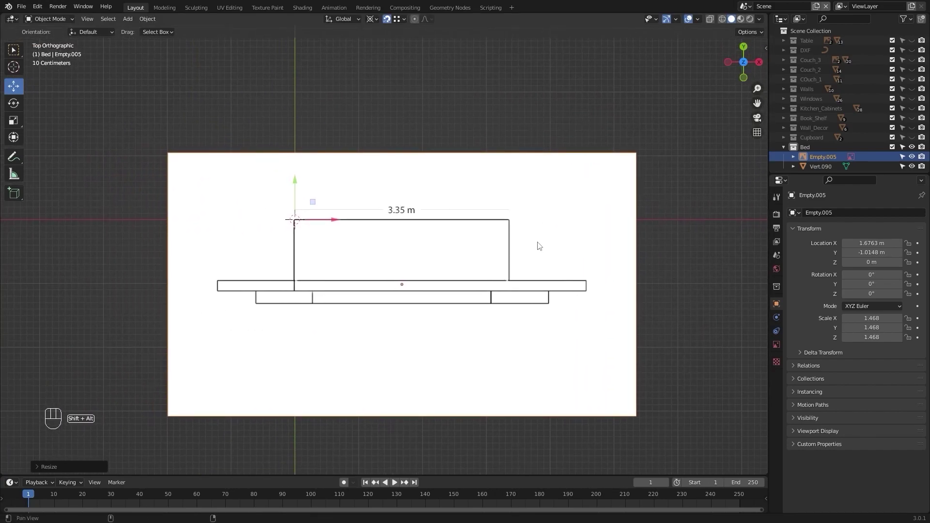
shift+scroll(538, 214, down, 2)
shift+scroll(540, 216, up, 1)
shift+scroll(507, 221, up, 1)
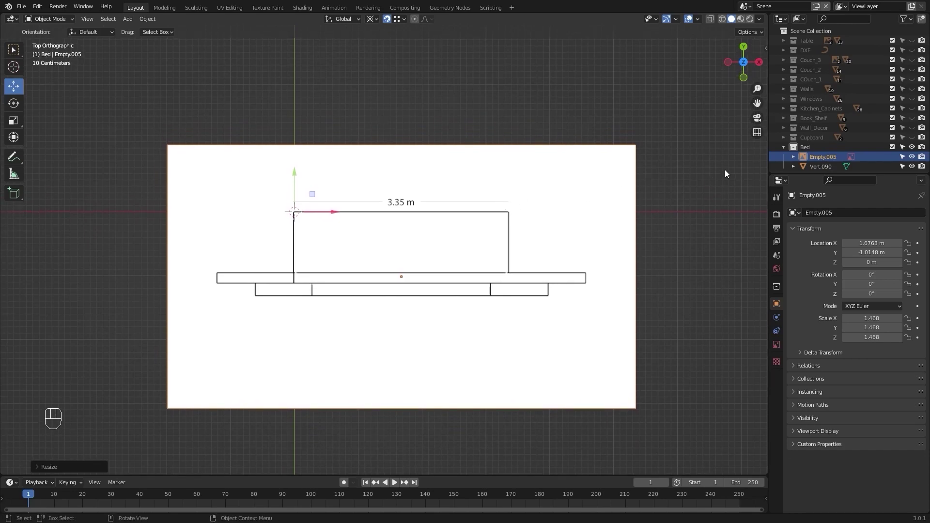
click(815, 166)
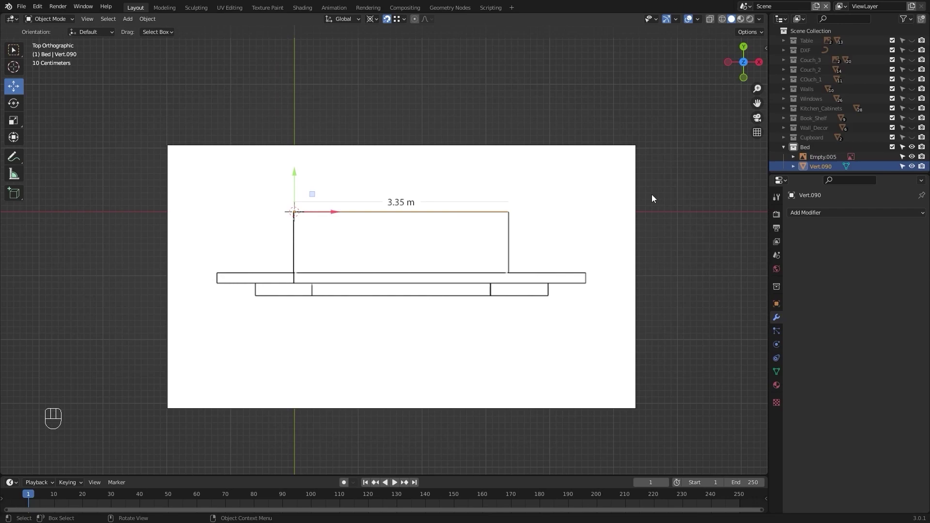
key(Delete)
Move the 1.png reference image along the X axis to about X -24.33 m, clear of the origin.
click(534, 191)
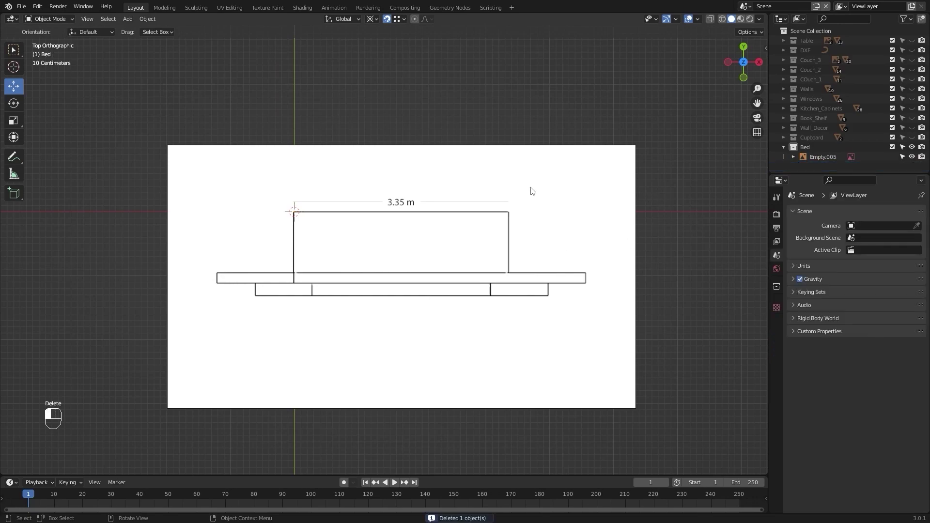
scroll(528, 189, down, 6)
ctrl+scroll(525, 189, up, 5)
key(g)
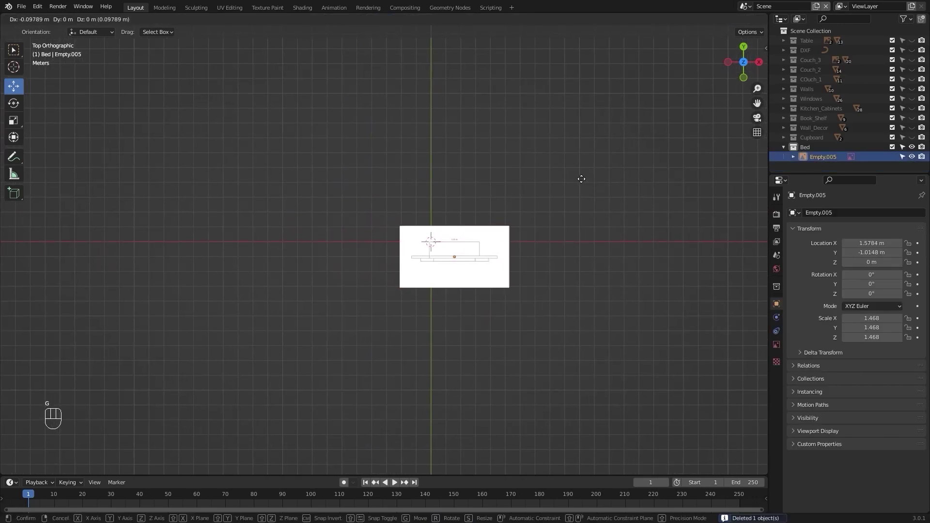
key(x)
click(203, 199)
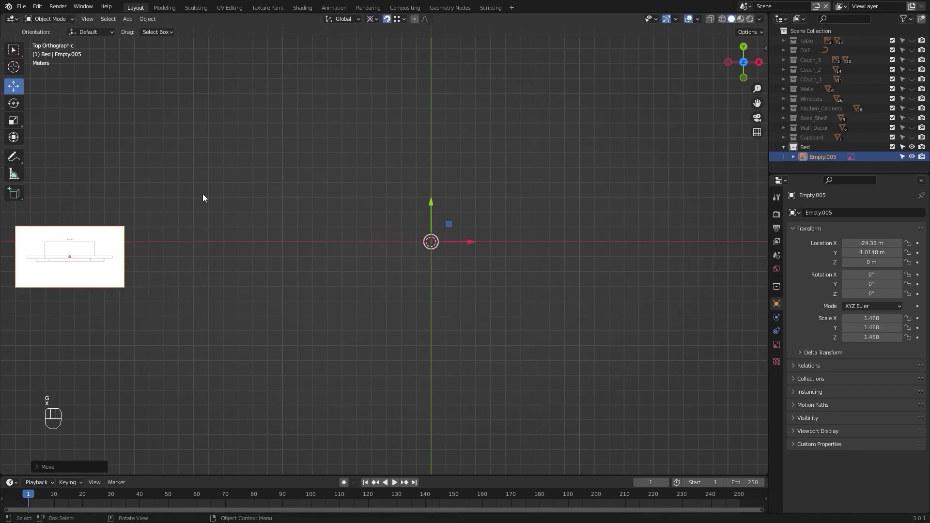
Copy the scale value of the 1.png reference image from its transform values, leaving it unchanged, and deselect the image.
alt+shift+drag(204, 199, 248, 203)
key(n)
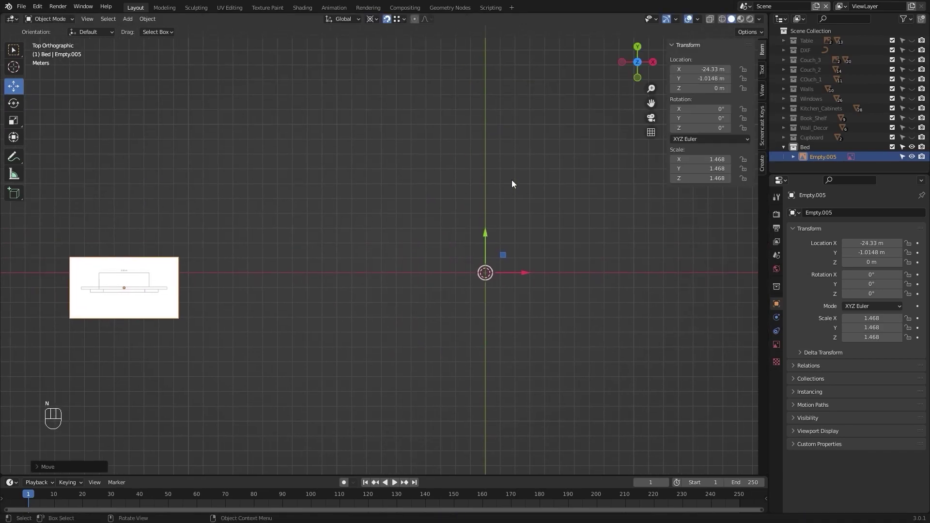
click(715, 168)
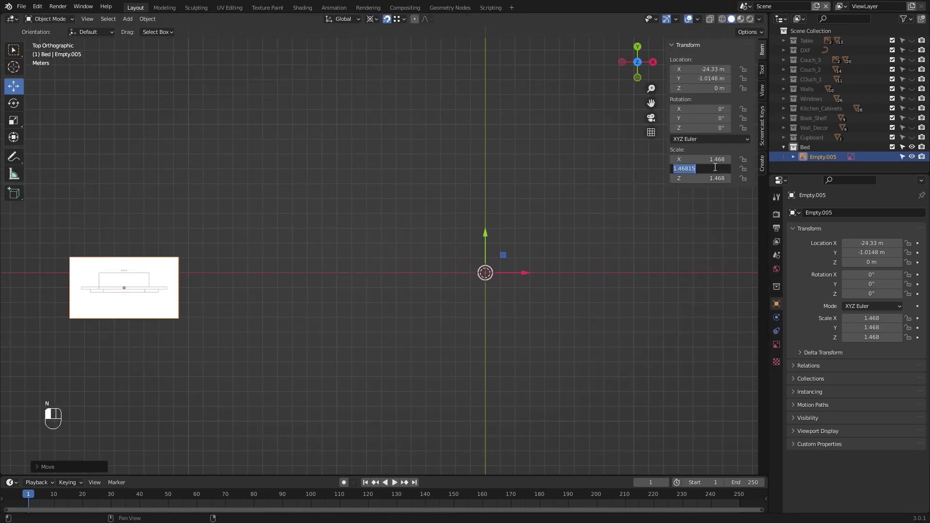
click(419, 212)
alt+shift+drag(547, 199, 487, 199)
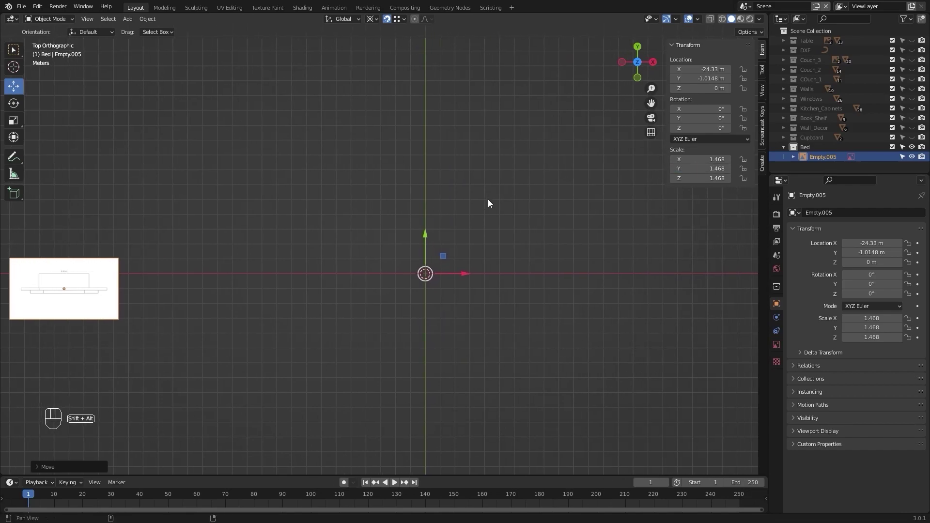
click(488, 200)
key(n)
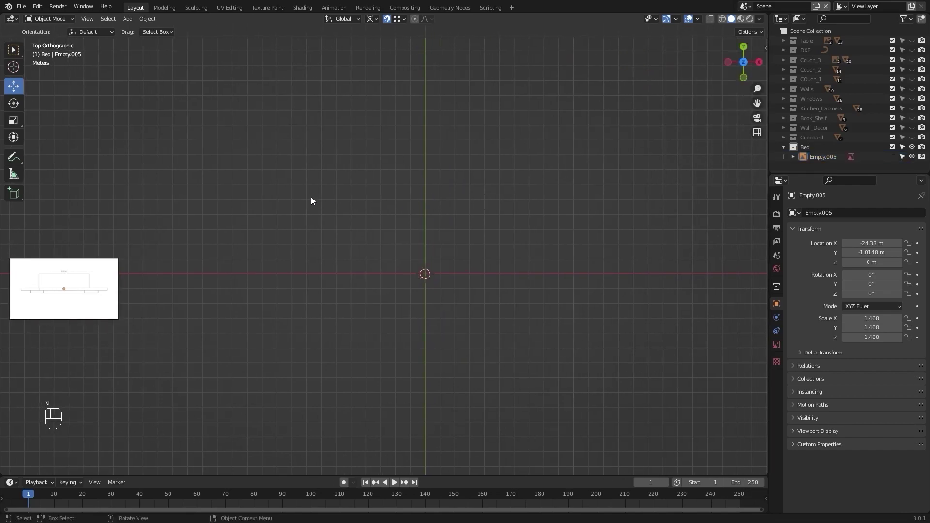
Add the reference image 2.png at the 3D cursor, aligned to the top view.
key(shift+a)
mouse_move(309, 196)
click(367, 196)
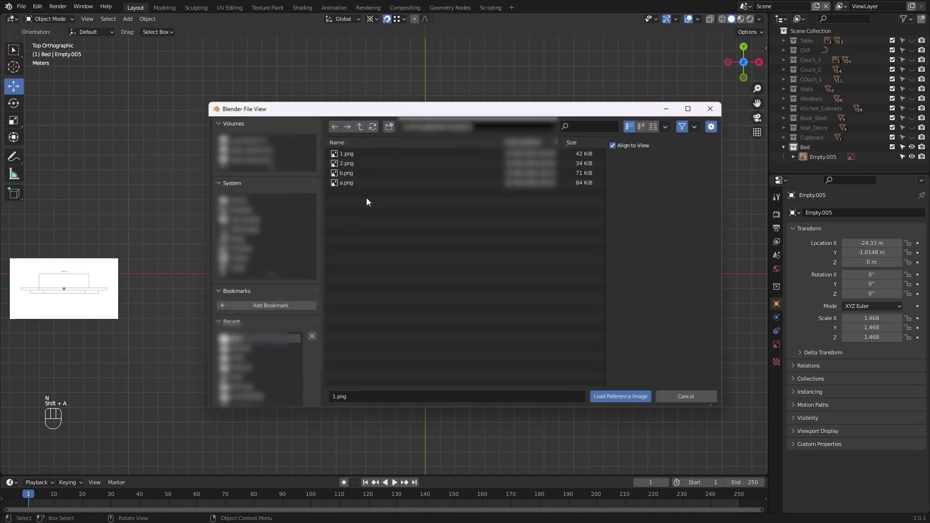
click(358, 162)
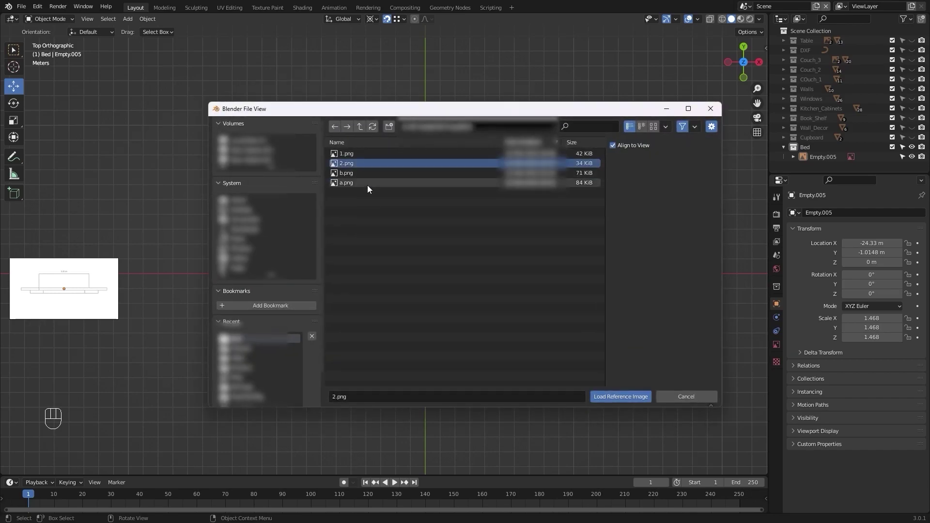
click(610, 397)
scroll(563, 374, up, 7)
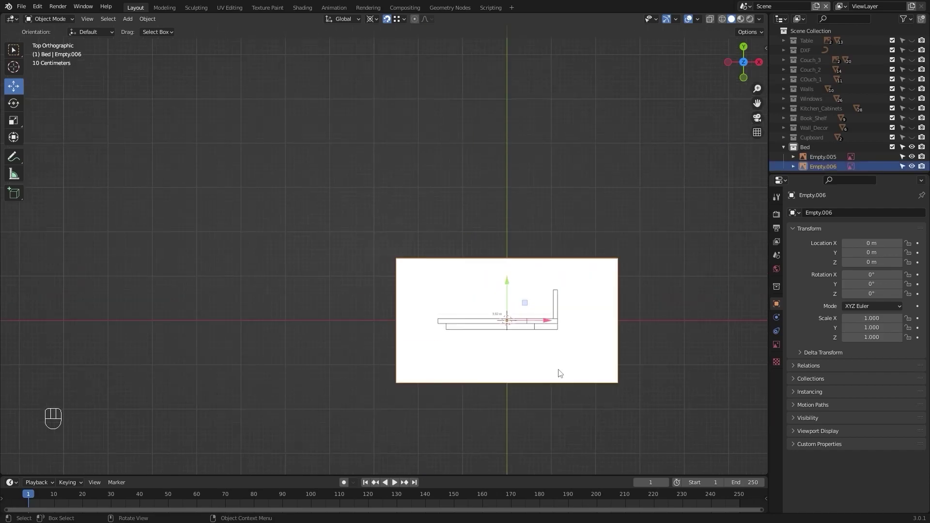
scroll(542, 352, up, 2)
alt+shift+middle_drag(516, 328, 496, 325)
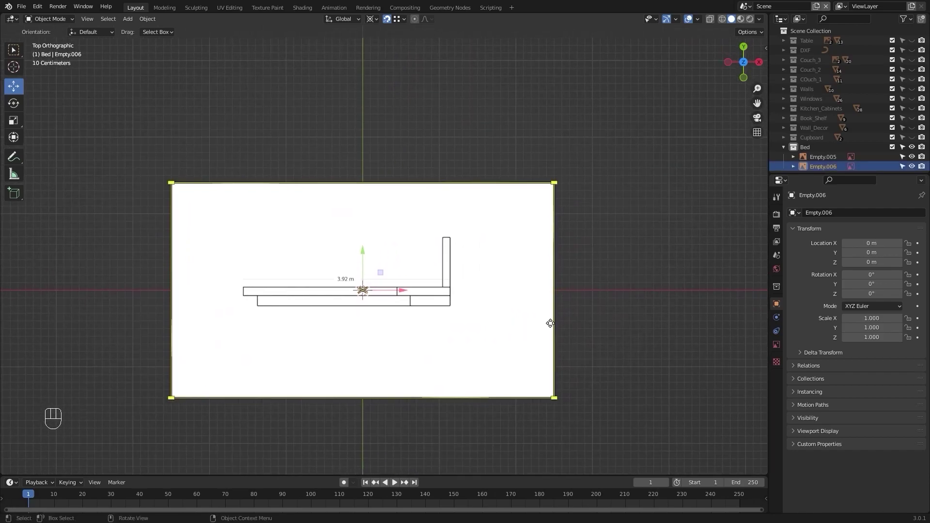
Set the 2.png reference image's X, Y and Z scale to 1.468.
scroll(588, 293, down, 2)
key(n)
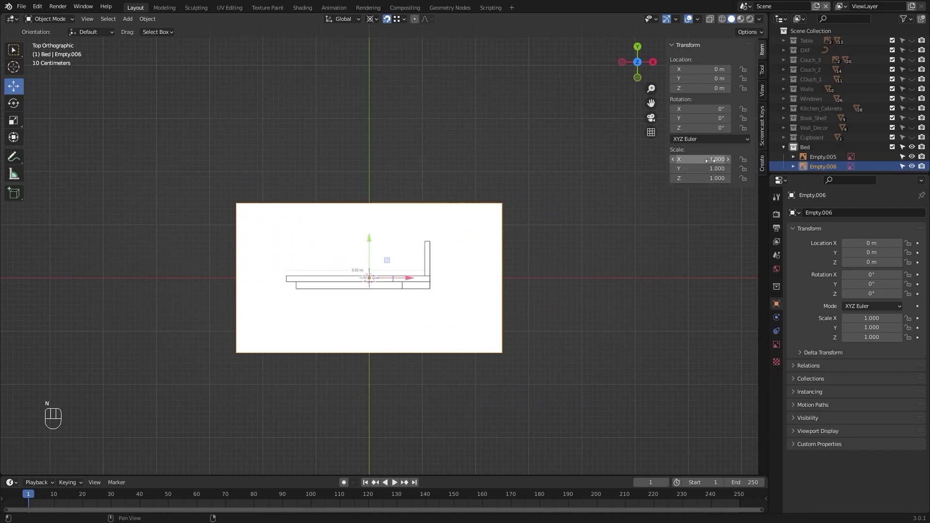
drag(710, 160, 710, 160)
key(Return)
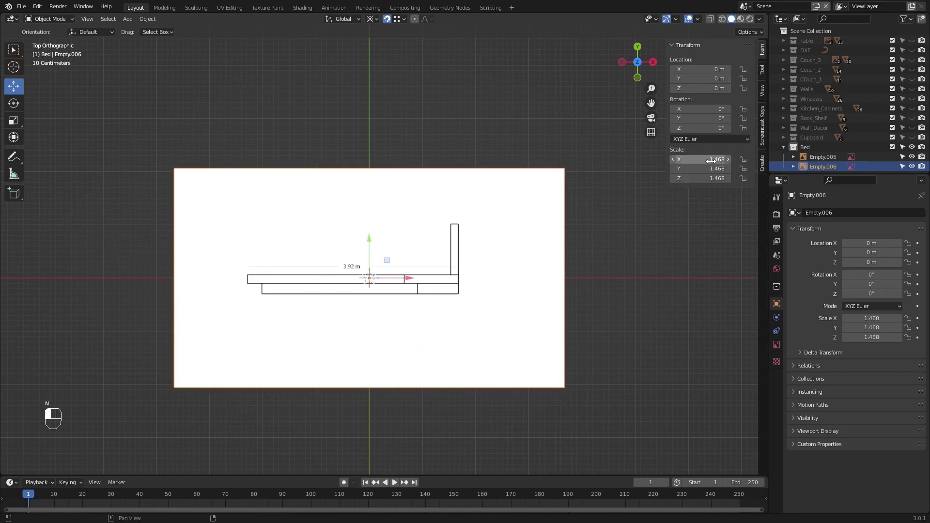
click(655, 298)
Move the 2.png reference image along the X axis to about X -46.75 m, beyond the first image.
scroll(656, 299, down, 11)
shift+middle_drag(433, 278, 534, 295)
scroll(534, 296, up, 2)
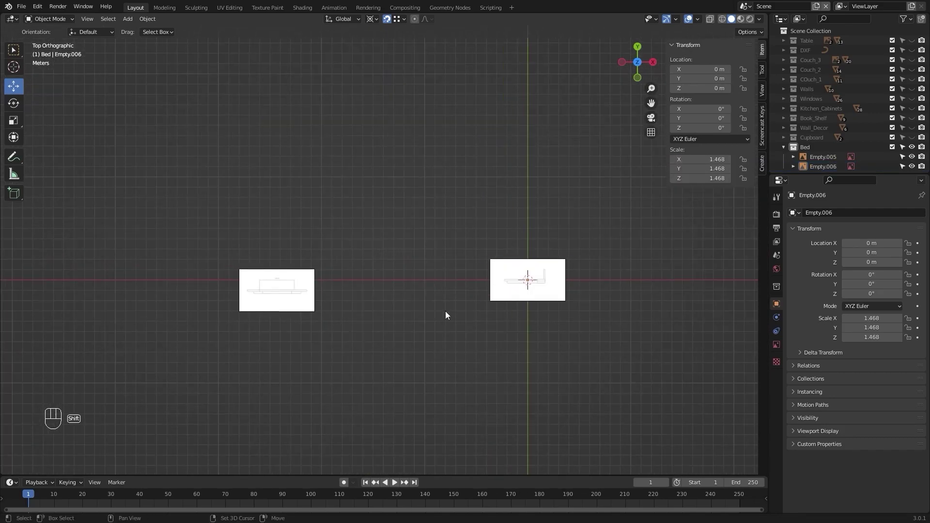
shift+middle_drag(446, 313, 476, 278)
click(537, 261)
key(g)
key(x)
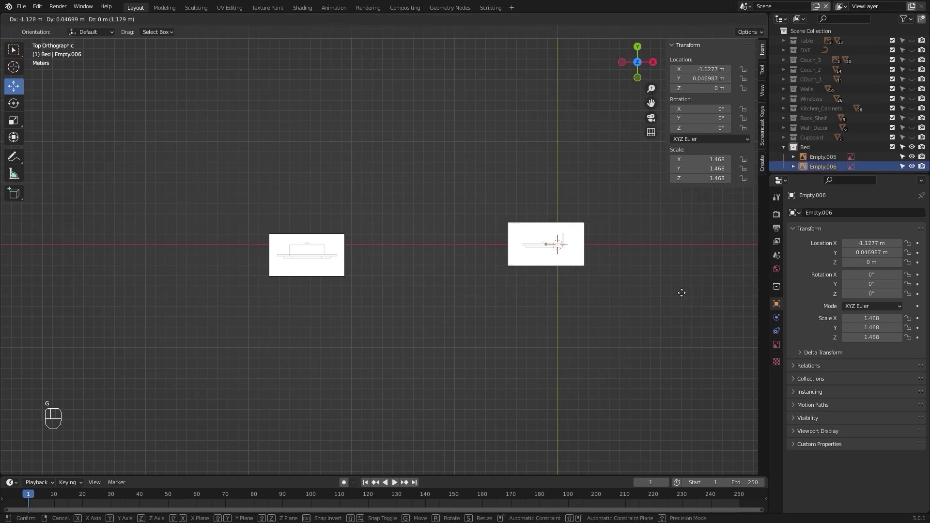
click(214, 290)
Move the 1.png reference image along the X axis to about X -35.47 m, closer to the 2.png image.
shift+middle_drag(335, 249, 435, 270)
click(434, 270)
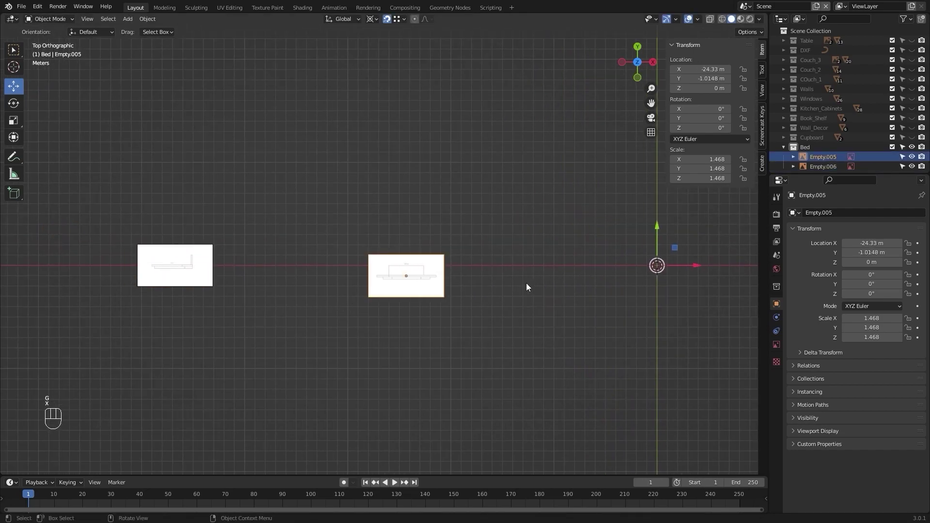
key(g)
key(x)
click(407, 277)
Hide the transform values and set the pivot point to Median Point.
shift+middle_drag(366, 225, 408, 241)
key(n)
scroll(396, 249, up, 2)
key(period)
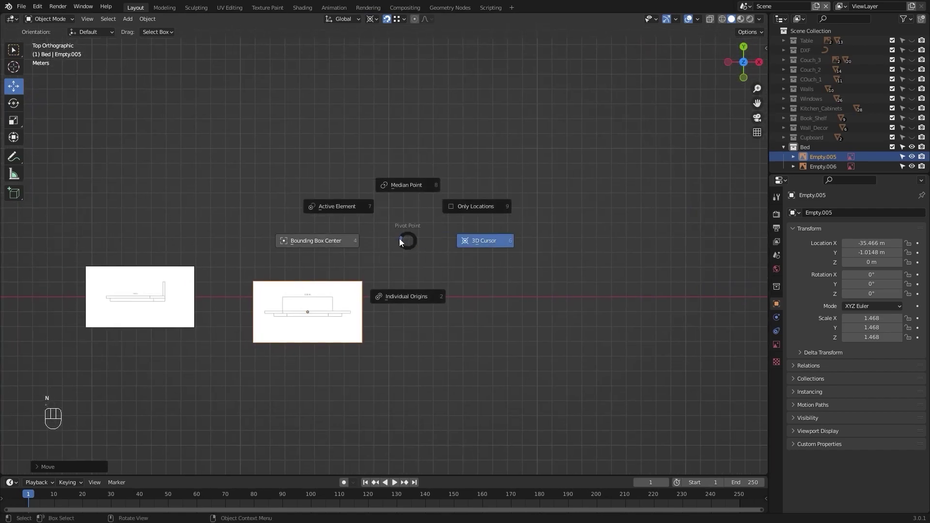
click(406, 199)
Rotate the 1.png reference image 90 degrees about the X axis so it stands upright.
scroll(436, 265, up, 2)
middle_drag(435, 270, 434, 234)
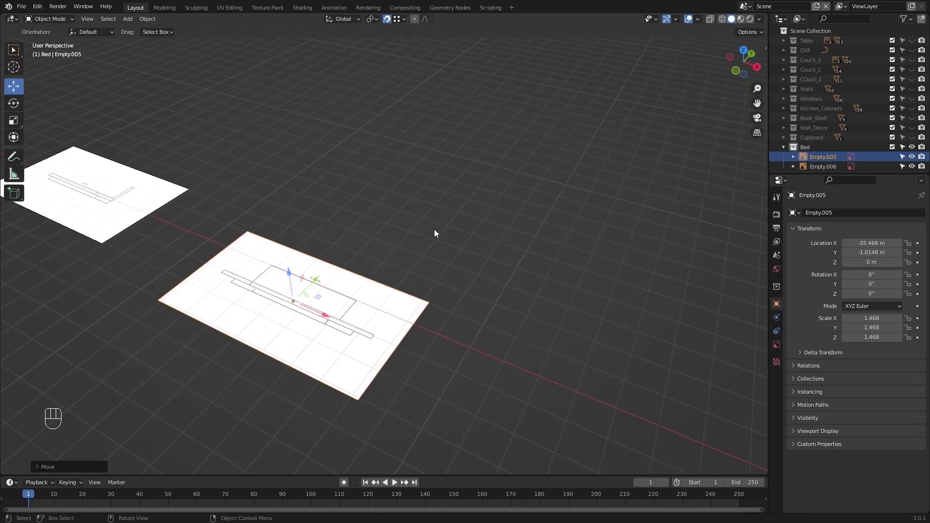
key(KP_Decimal)
key(r)
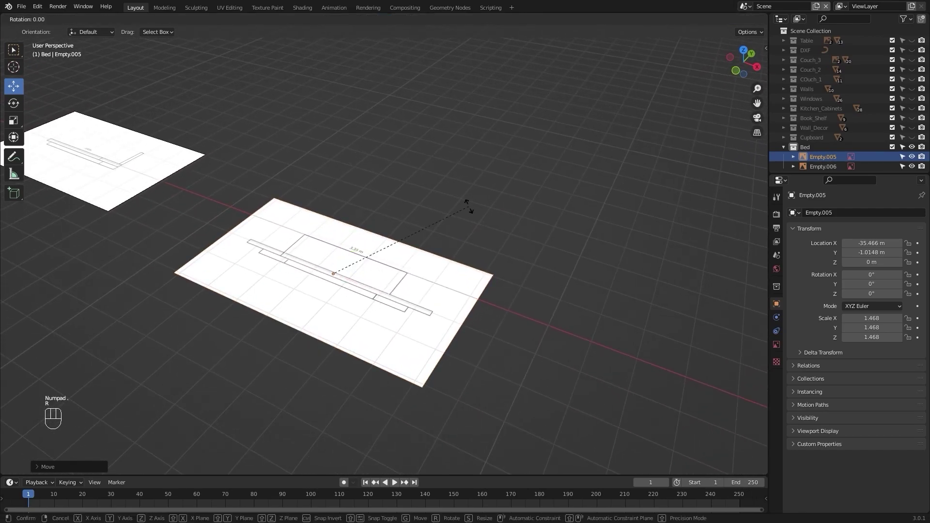
key(x)
key(KP_9)
key(KP_0)
key(KP_Enter)
Rotate the 2.png reference image 90 degrees about the X axis so it stands upright.
alt+shift+drag(176, 181, 335, 208)
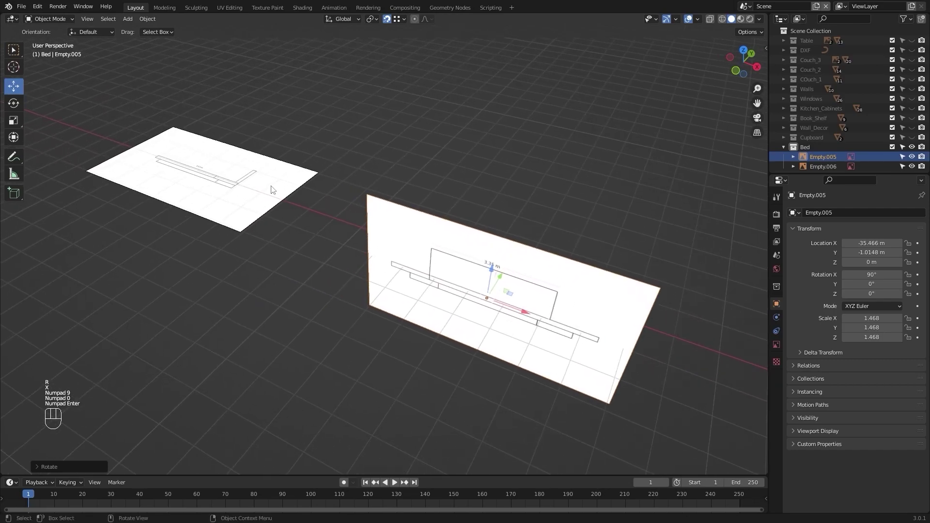
click(271, 190)
alt+shift+drag(338, 147, 367, 186)
key(r)
key(x)
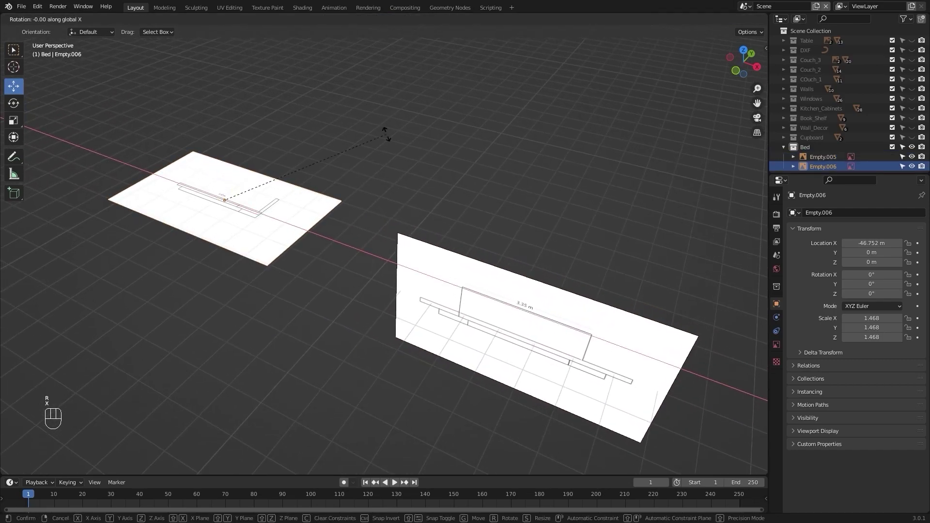
key(KP_9)
key(KP_0)
key(KP_Enter)
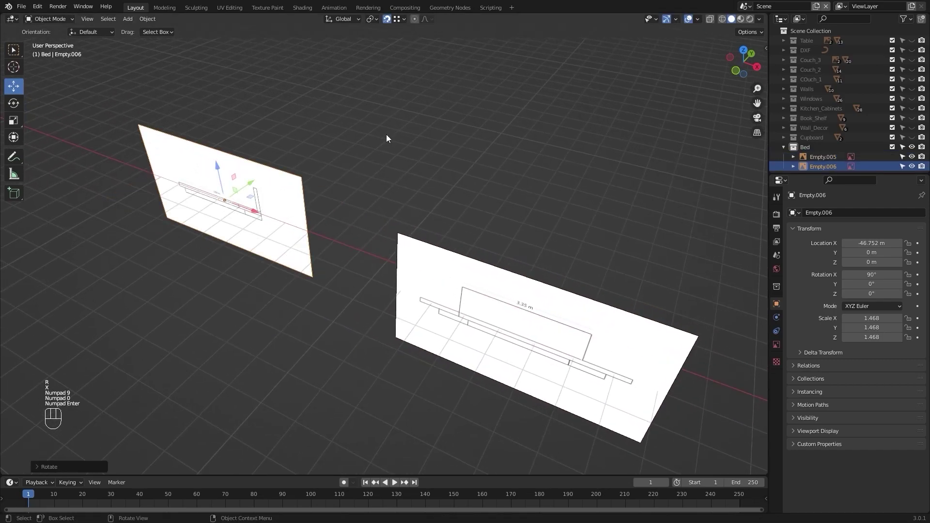
Rotate the upright 2.png reference image 90 degrees about the Z axis, perpendicular to the 1.png image.
key(r)
key(z)
key(KP_9)
key(KP_0)
key(KP_Enter)
Move the 2.png reference image along the Y axis to about Y -8.18 m.
key(g)
key(y)
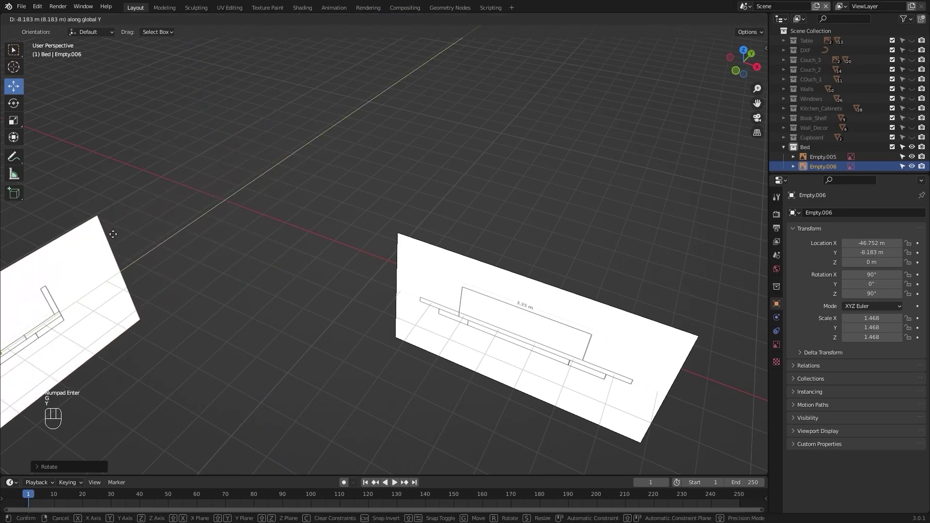
click(188, 219)
Turn on opacity for the 2.png reference image and set it to 0.5.
scroll(323, 201, down, 6)
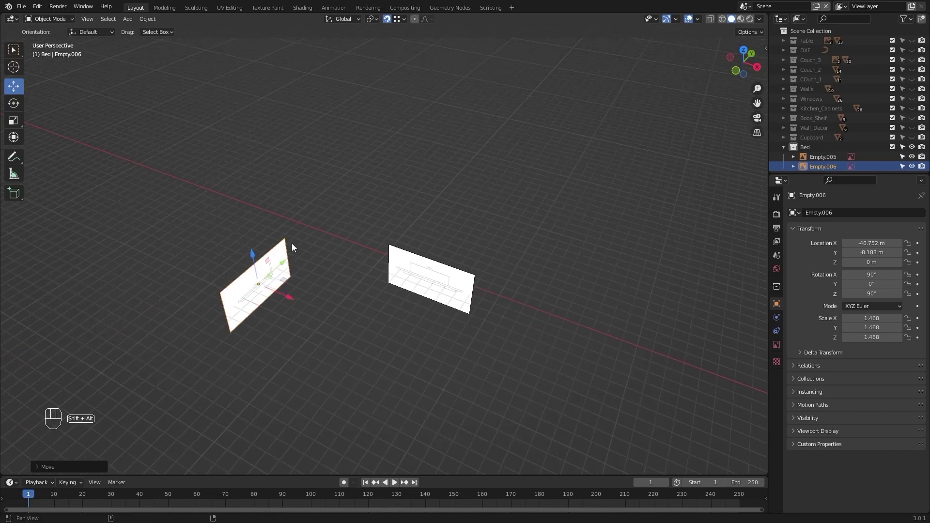
shift+middle_drag(292, 243, 341, 237)
scroll(312, 264, up, 4)
middle_drag(312, 265, 318, 243)
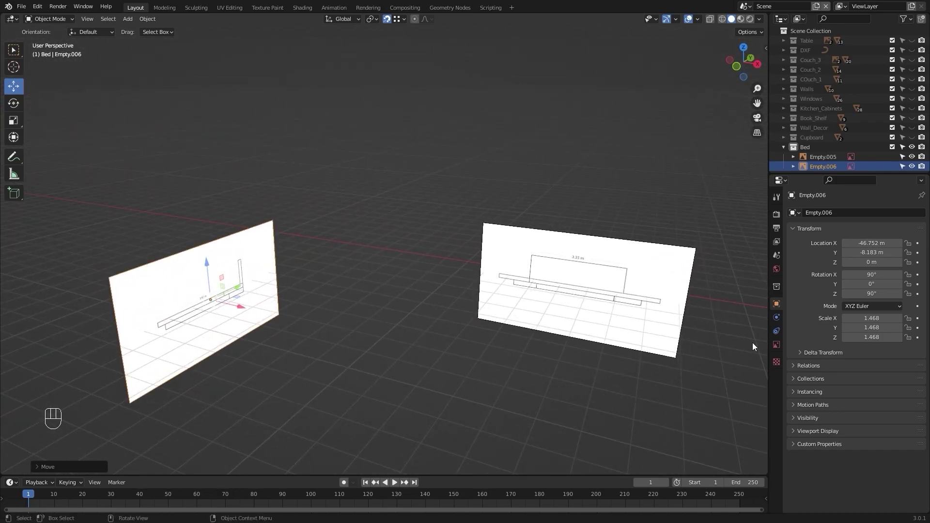
click(776, 345)
shift+middle_drag(742, 326, 640, 307)
click(845, 328)
click(882, 326)
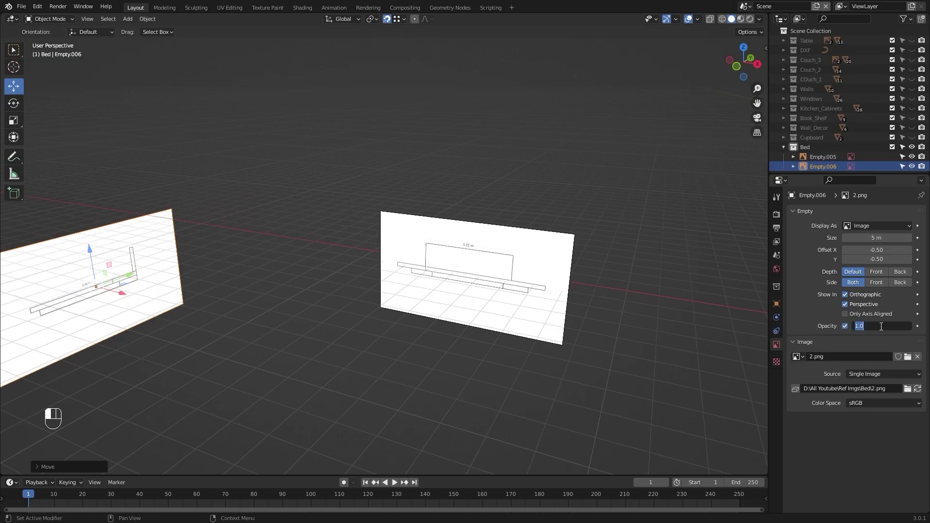
text(0.5)
key(Return)
click(599, 238)
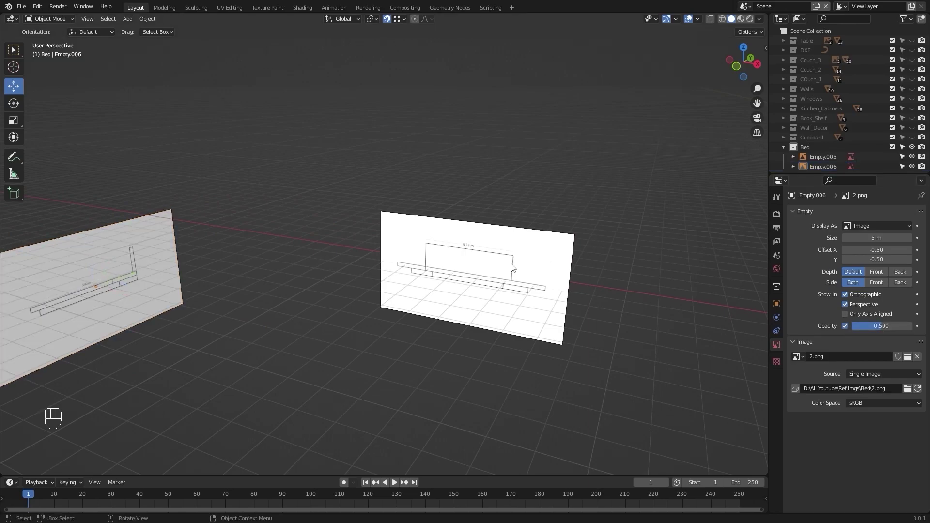
Turn on opacity for the 1.png reference image and set it to 0.5.
click(512, 266)
click(846, 324)
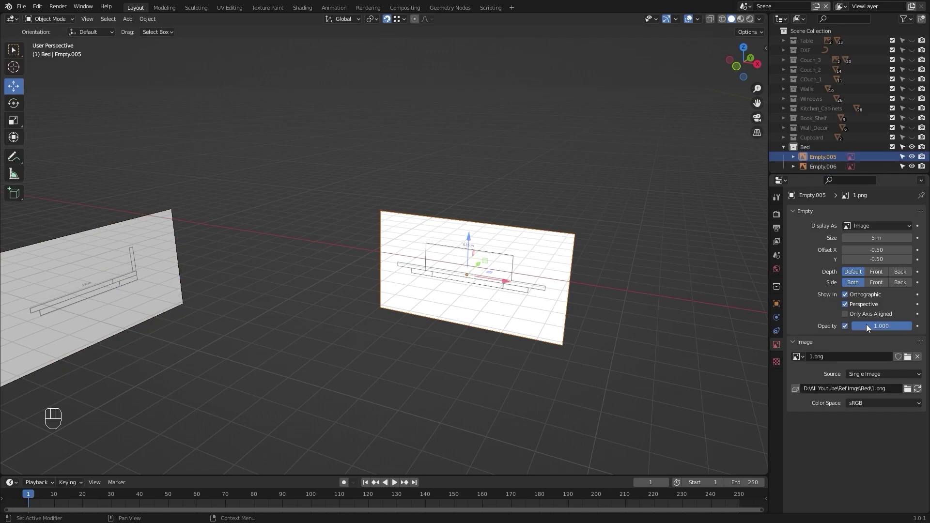
click(867, 325)
text(0.5)
key(Return)
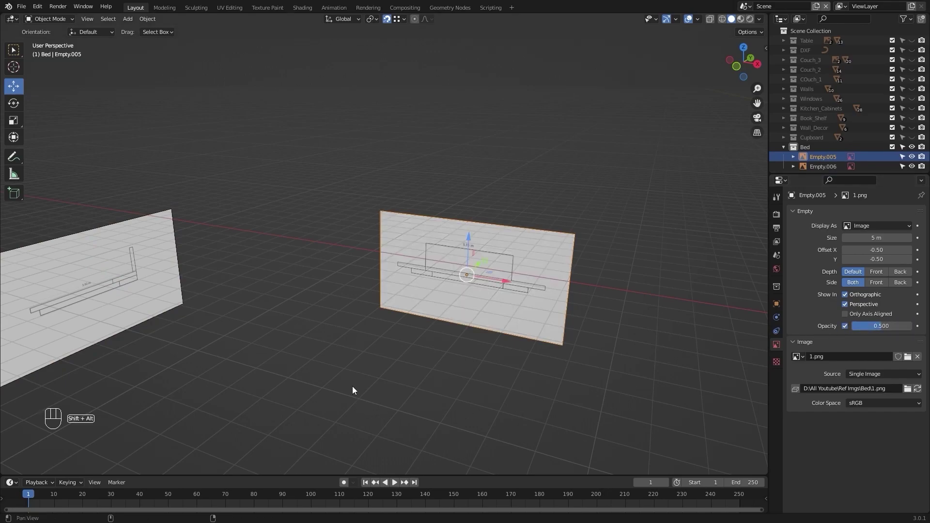
shift+middle_drag(353, 386, 292, 345)
click(291, 345)
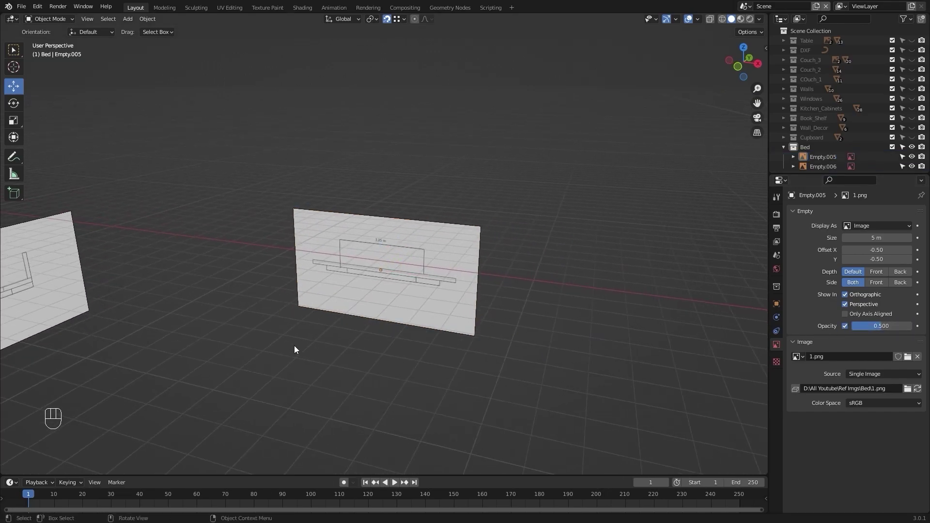
Add a single-vertex mesh and move its vertex onto the 1.png reference image in front view.
key(KP_1)
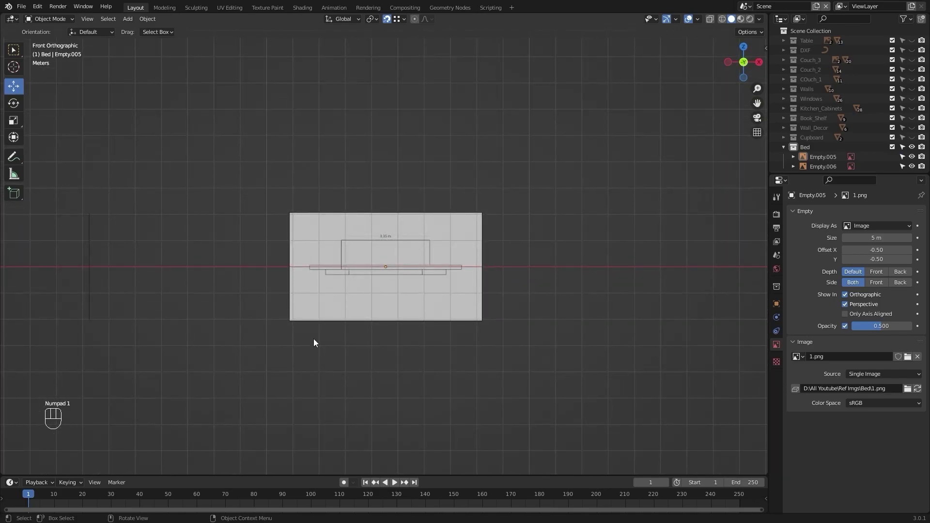
scroll(313, 338, down, 3)
alt+shift+middle_drag(401, 296, 232, 340)
scroll(312, 304, down, 4)
key(q)
click(313, 303)
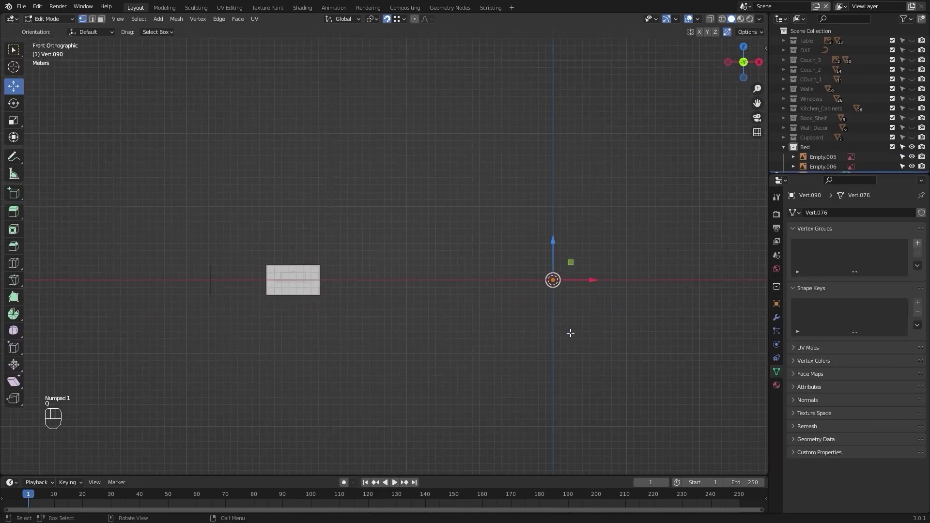
key(g)
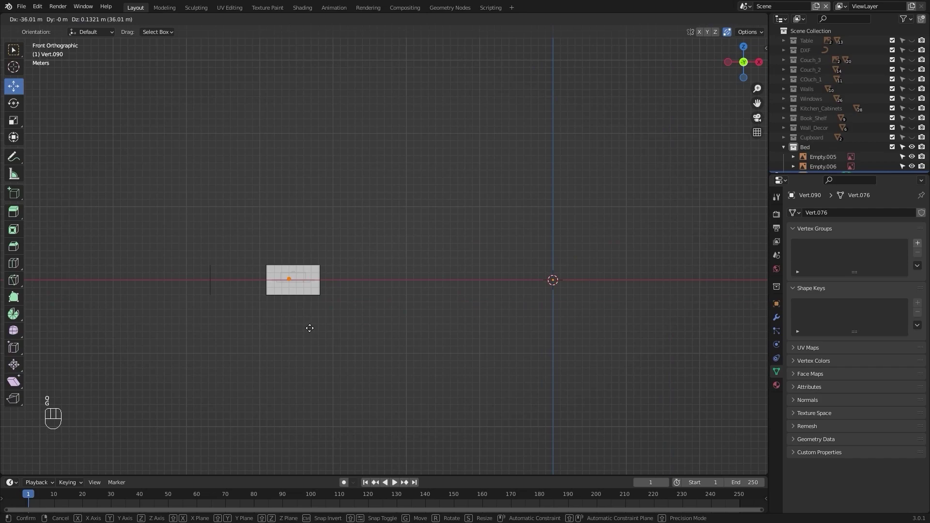
click(313, 328)
scroll(314, 326, up, 4)
shift+middle_drag(272, 308, 536, 290)
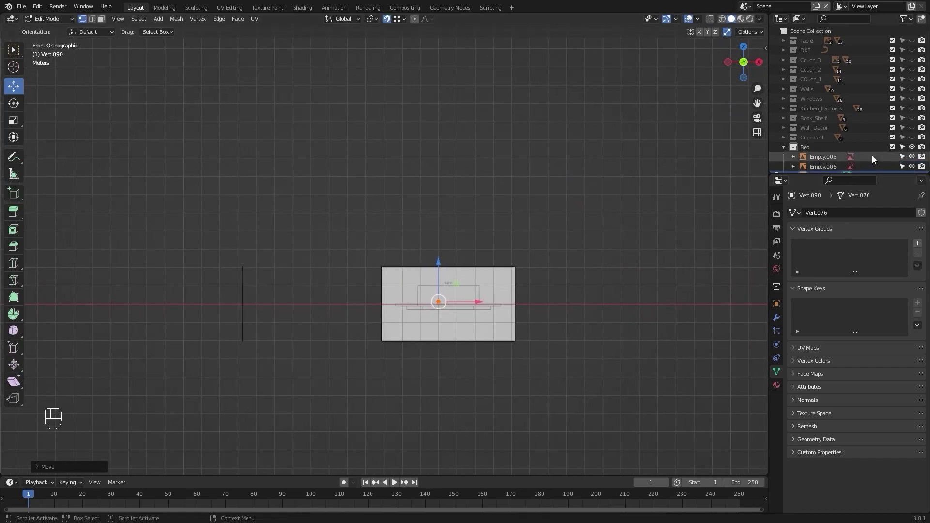
Make both bed reference images, Empty.005 and Empty.006, unselectable.
scroll(872, 155, down, 1)
click(903, 144)
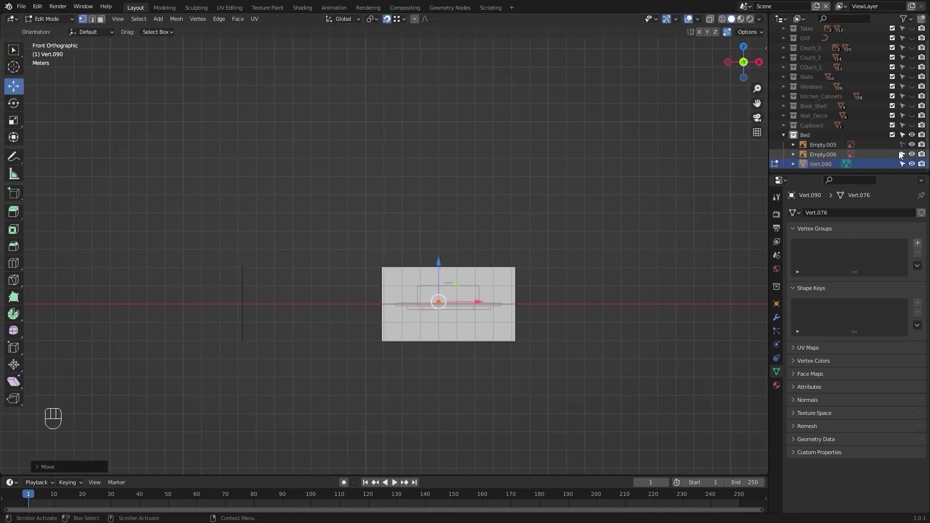
click(902, 154)
Move the vertex precisely onto the upper-left corner of the headboard outline in the front reference.
scroll(496, 290, up, 5)
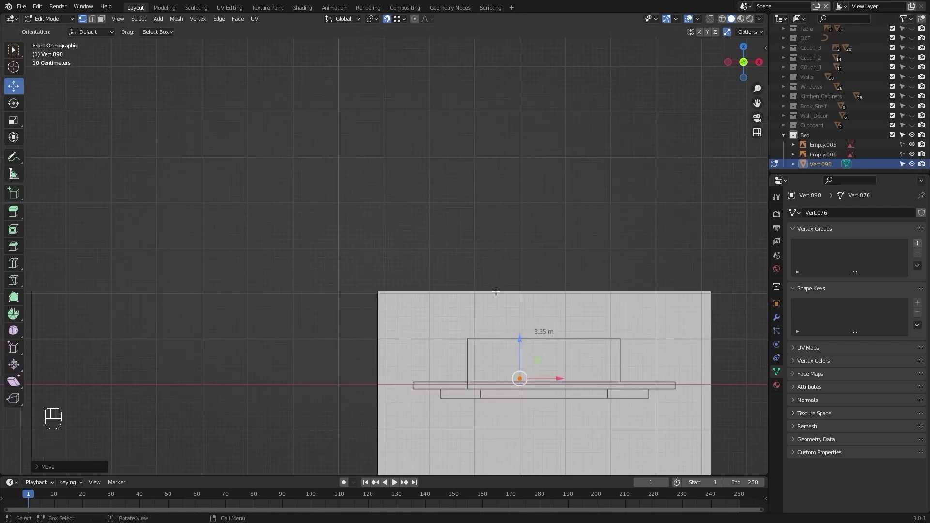
scroll(496, 290, up, 6)
key(g)
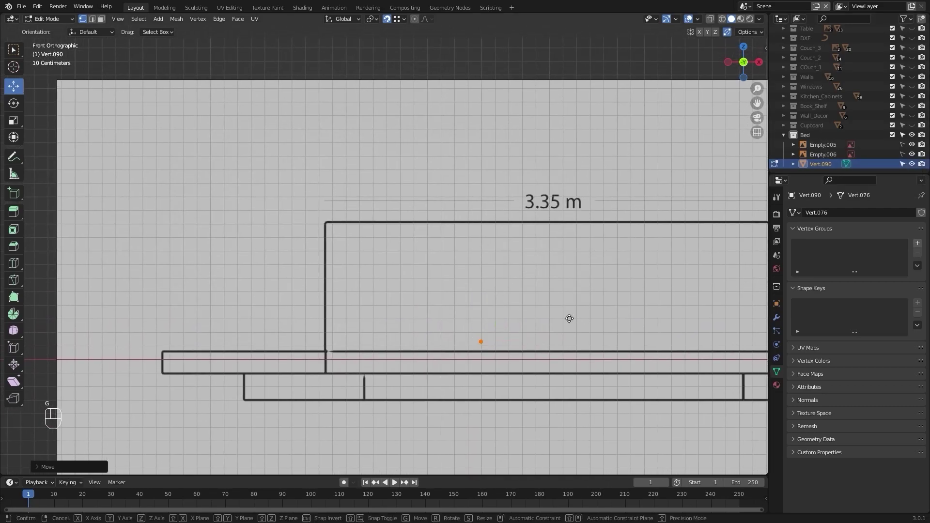
click(430, 215)
scroll(412, 249, up, 6)
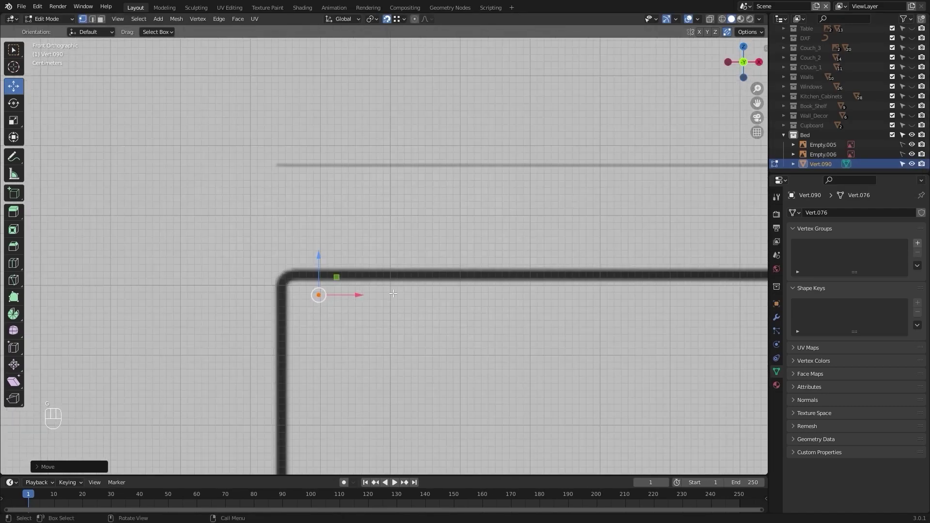
scroll(393, 293, up, 4)
shift+middle_drag(368, 299, 530, 281)
scroll(542, 350, up, 2)
key(g)
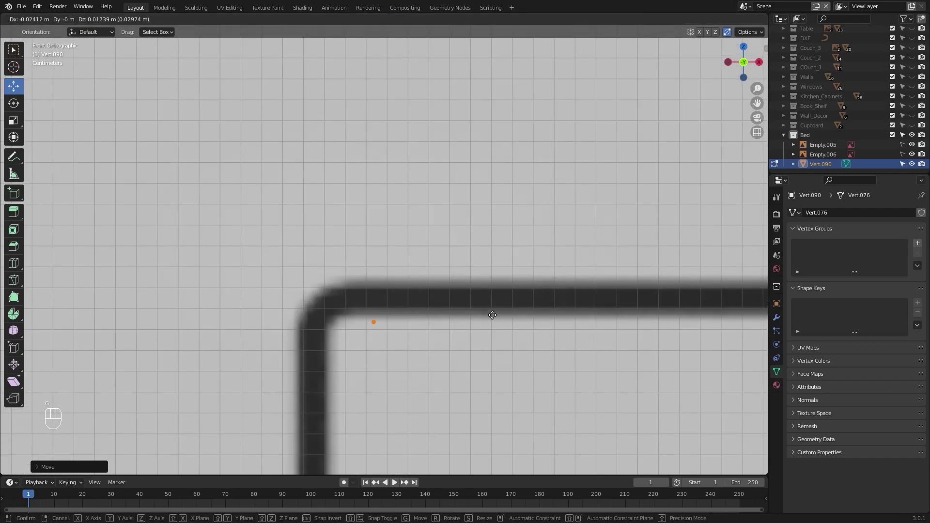
key(shift)
click(467, 242)
scroll(467, 241, down, 8)
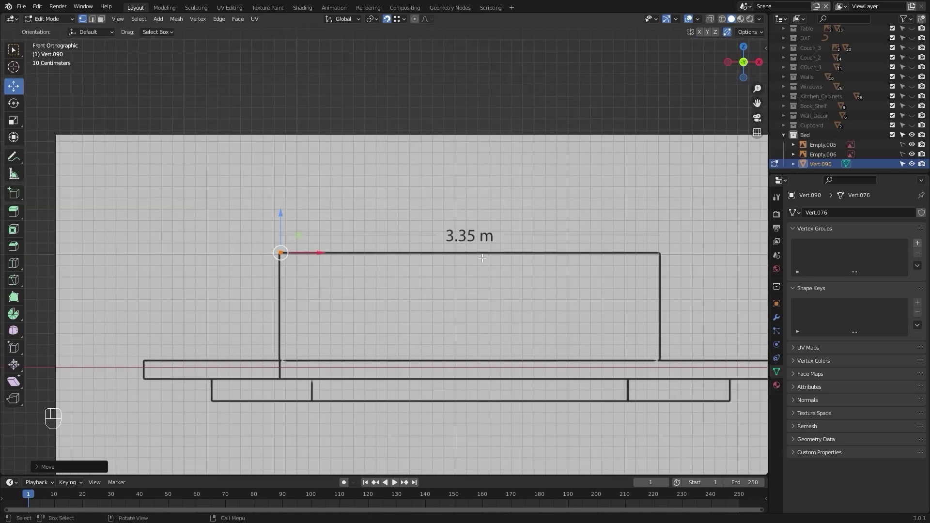
Extrude the corner vertex 3.35 m along the X axis to form the headboard's top edge.
scroll(482, 258, down, 2)
shift+middle_drag(483, 250, 383, 260)
scroll(457, 260, up, 2)
key(e)
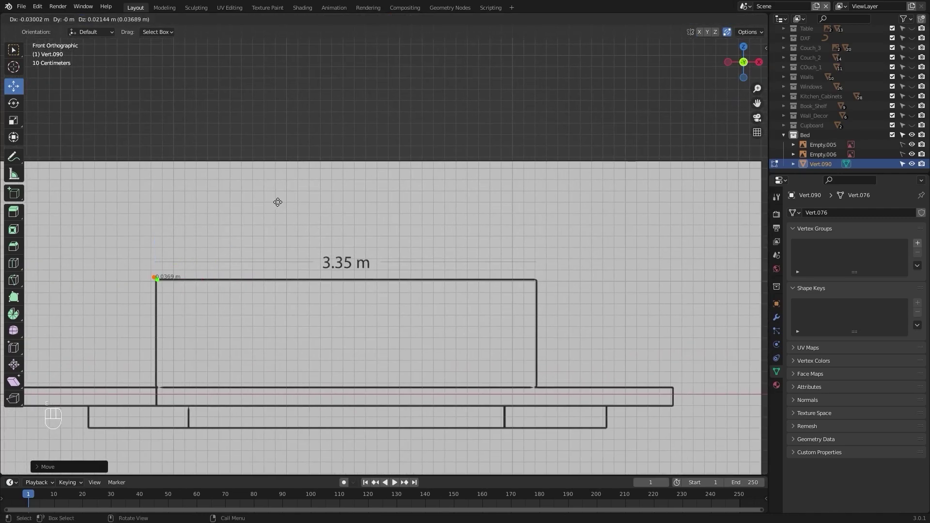
key(x)
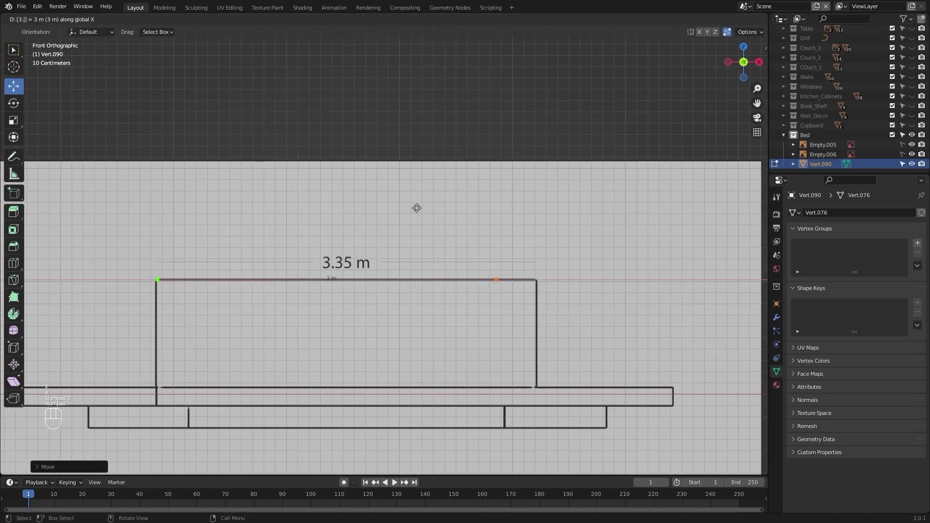
key(KP_Enter)
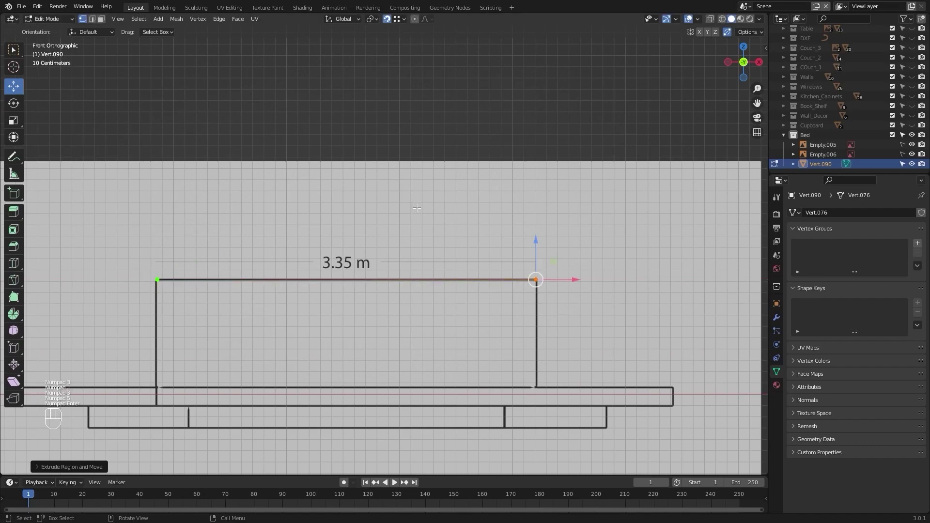
Extrude the headboard's top edge down along the Z axis to just above the bed platform line.
shift+middle_drag(417, 208, 457, 169)
key(a)
key(e)
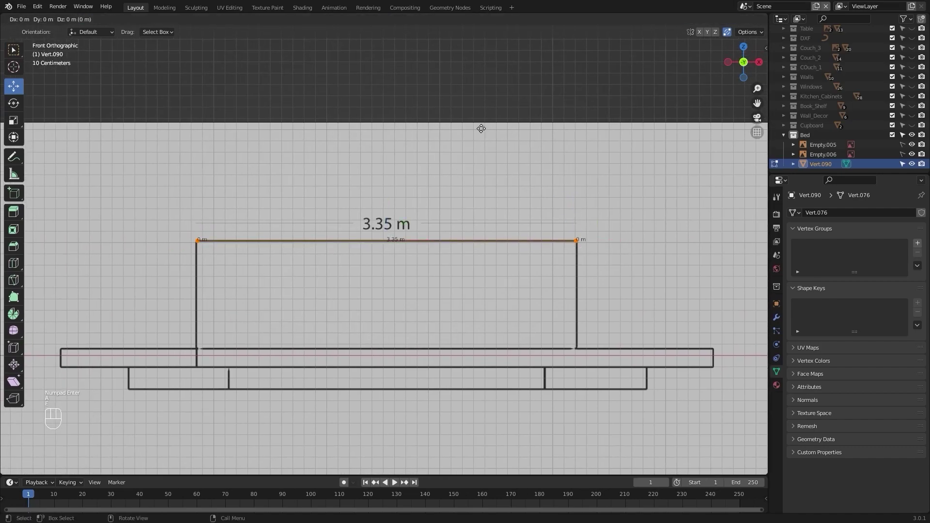
key(z)
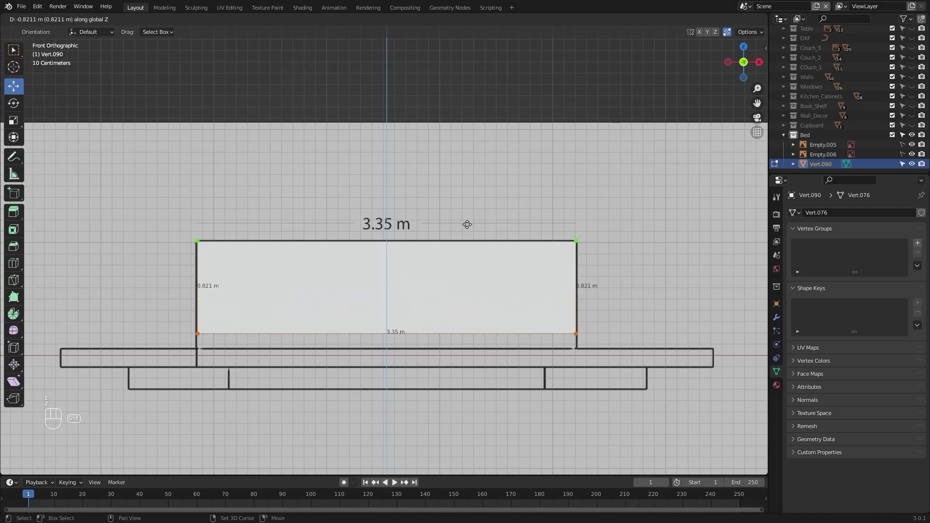
click(453, 324)
Move the headboard face's lower edge down along Z onto the platform's top line.
shift+middle_drag(459, 328, 373, 191)
scroll(396, 228, up, 6)
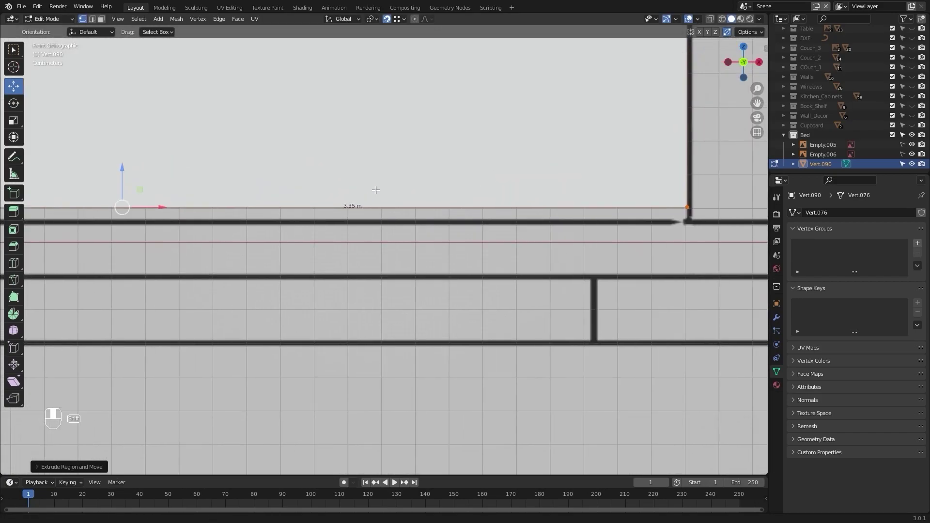
scroll(628, 205, up, 3)
shift+middle_drag(629, 206, 446, 241)
shift+middle_drag(541, 182, 366, 212)
key(g)
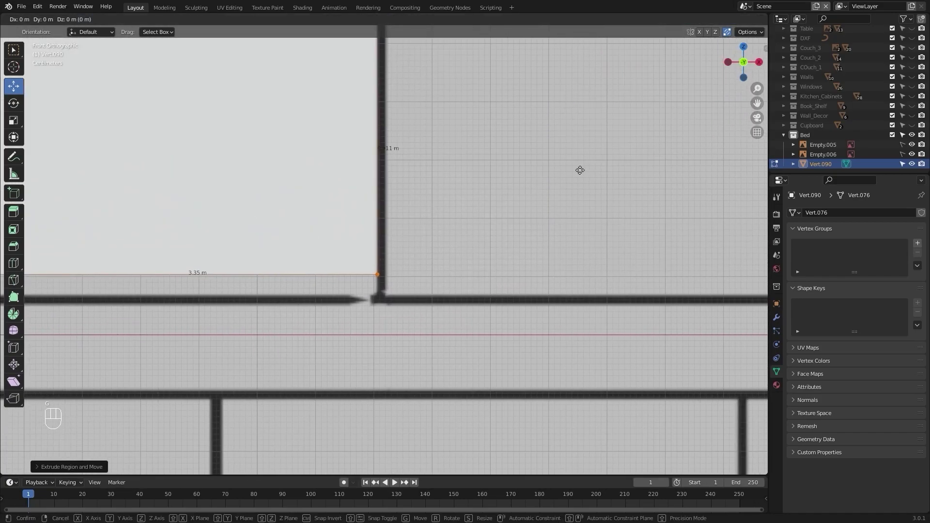
key(z)
click(544, 322)
scroll(544, 323, down, 7)
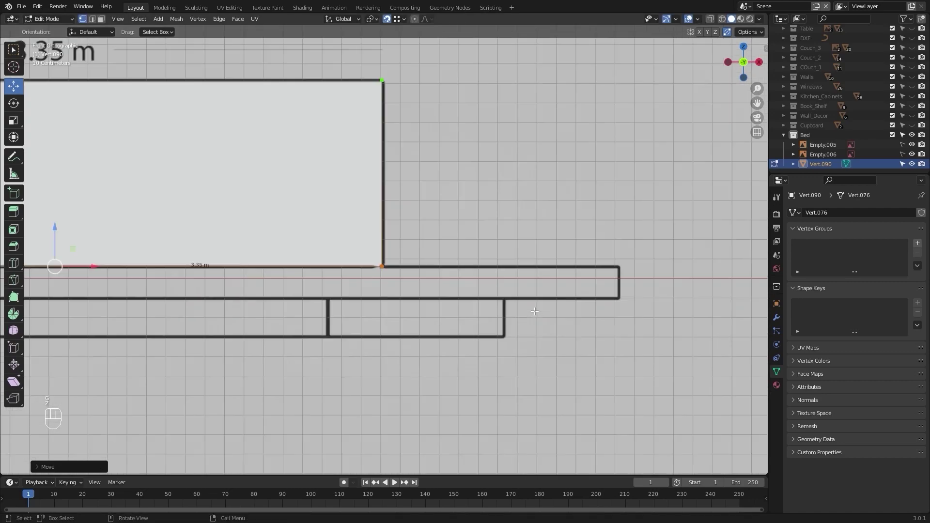
Move the whole headboard face about -6.63 m along Y onto the headboard in the side reference.
shift+middle_drag(516, 236, 558, 236)
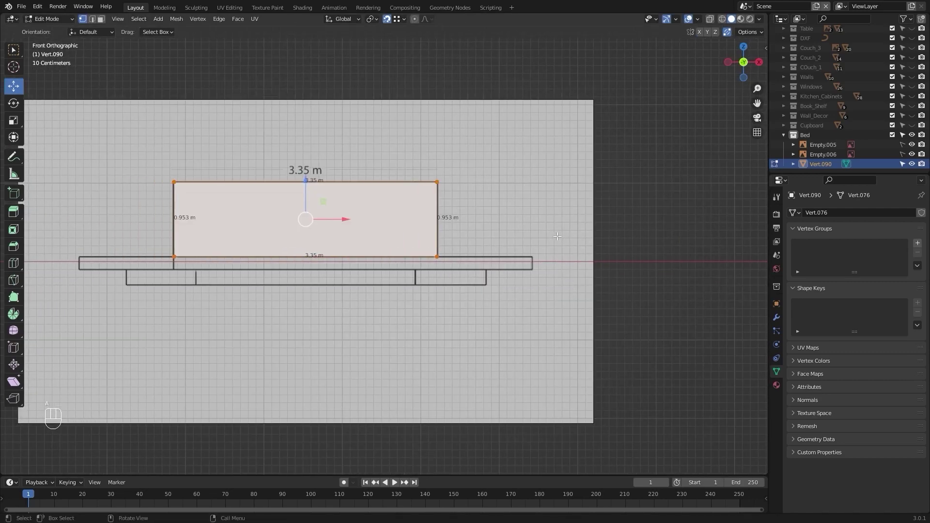
key(KP_3)
scroll(531, 271, down, 4)
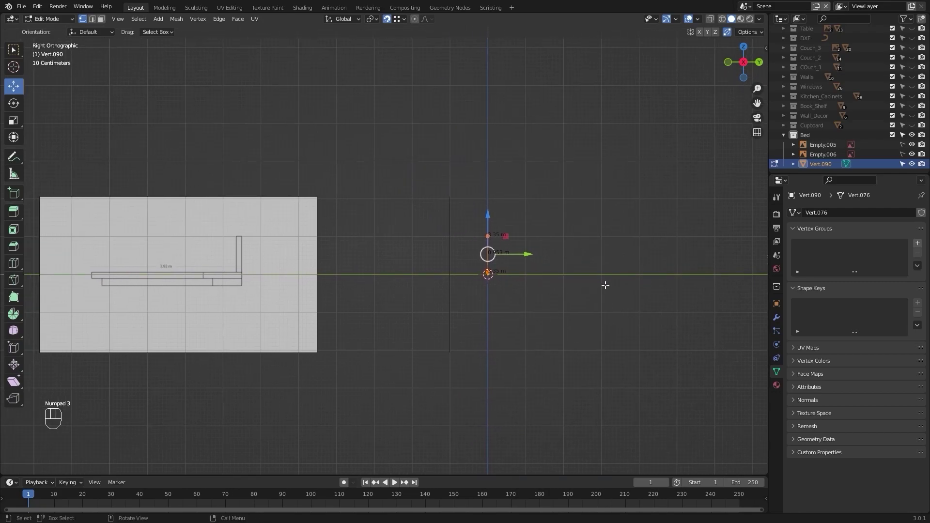
key(g)
key(y)
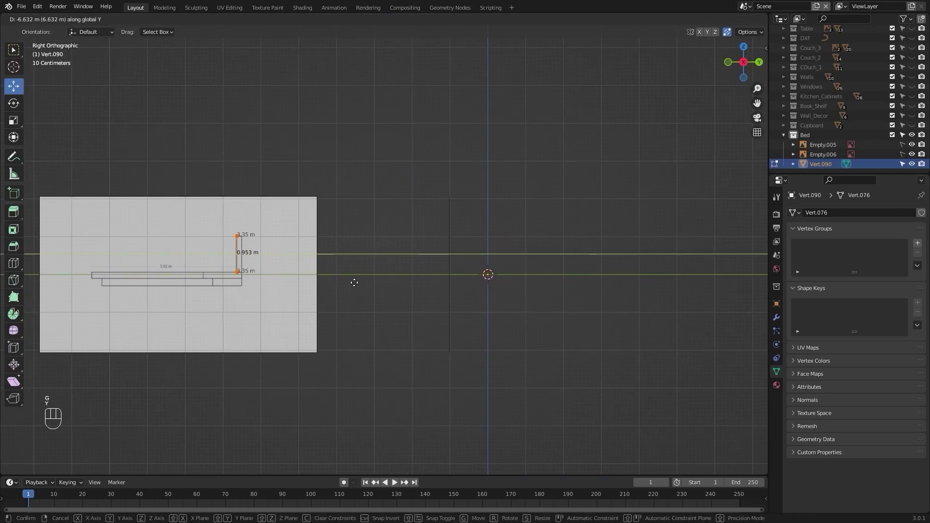
click(354, 282)
Move the headboard face about 0.125 m along Y to line up with the headboard outline's rear edge.
scroll(453, 249, up, 10)
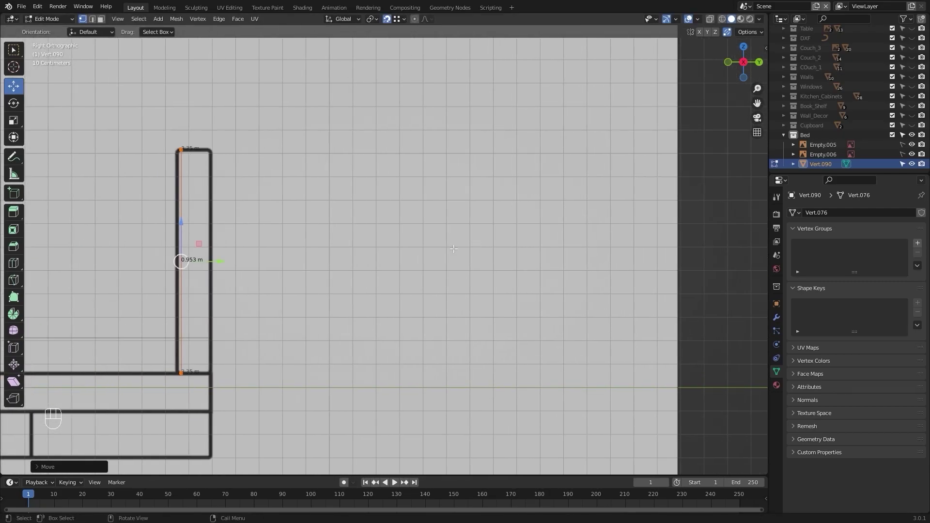
shift+middle_drag(454, 249, 648, 224)
scroll(648, 224, up, 2)
key(g)
key(y)
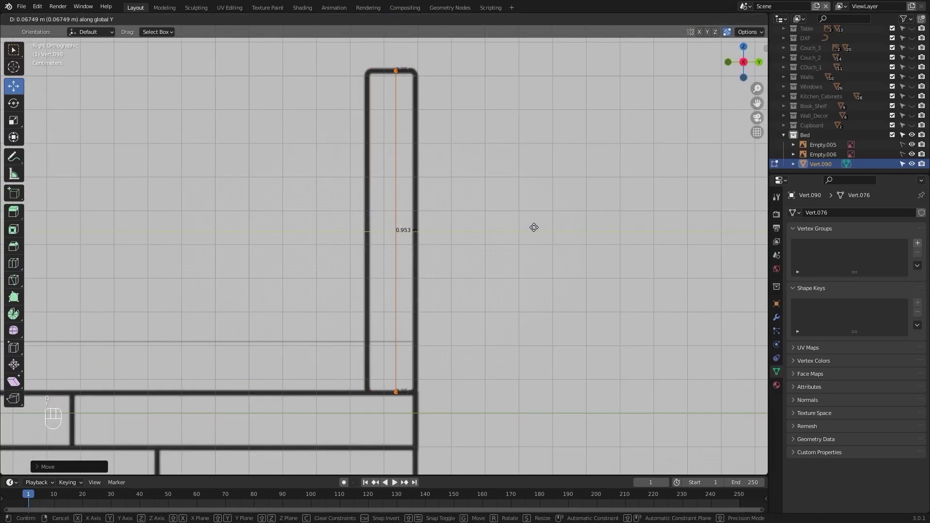
key(shift)
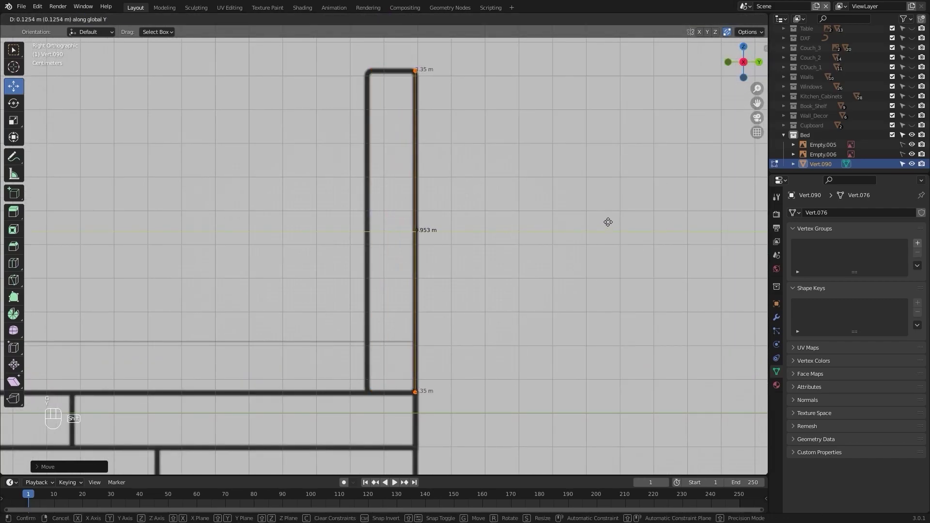
click(608, 222)
Extrude the headboard face along Y to the front line of the side outline, then leave Edit Mode.
key(e)
key(y)
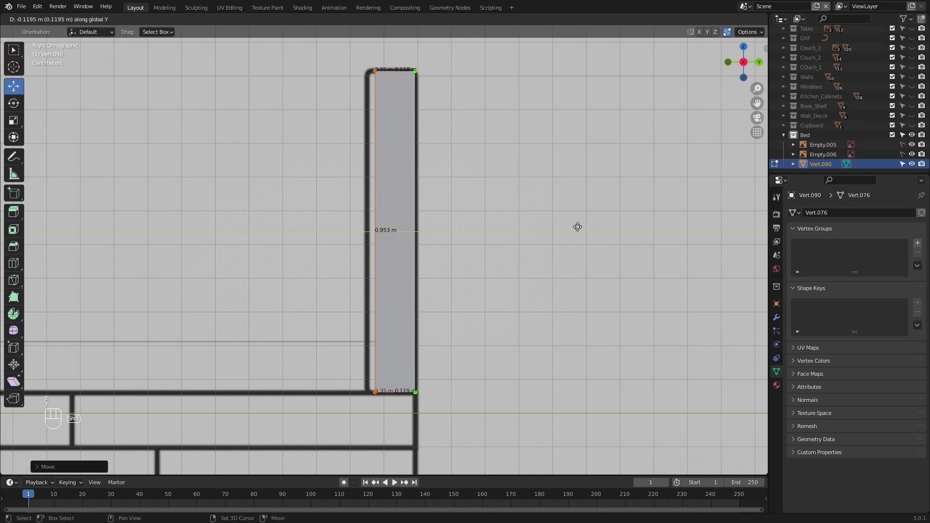
click(508, 240)
scroll(508, 239, down, 5)
middle_drag(507, 239, 575, 280)
key(Tab)
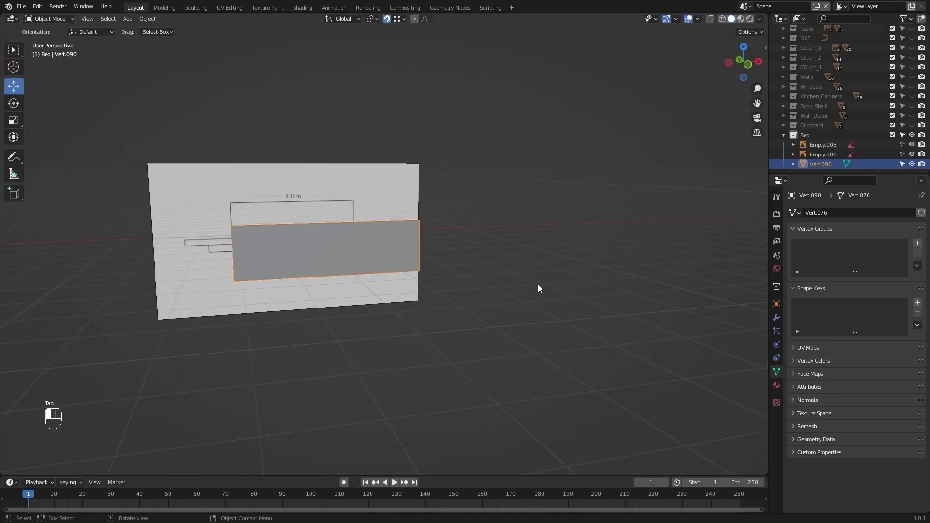
click(538, 289)
Duplicate the headboard block and move the copy down along Z as the start of the platform.
key(KP_1)
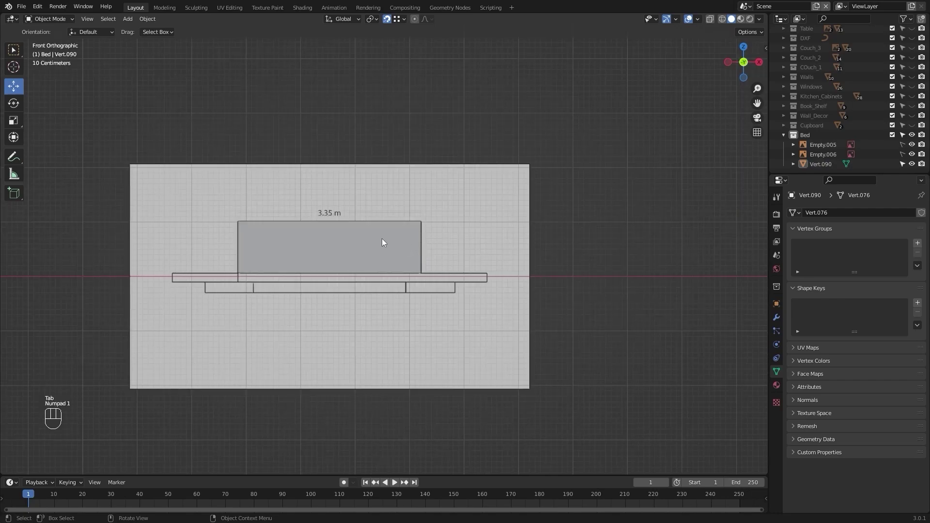
click(382, 240)
scroll(381, 238, up, 5)
key(shift+d)
key(z)
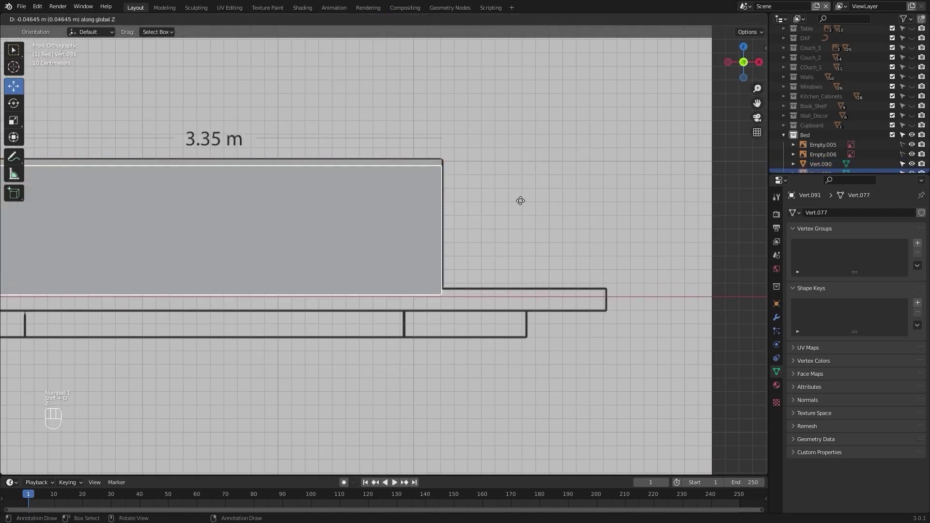
click(461, 211)
Move the duplicated block along Z until its upper edge snaps to the headboard's lower edge.
scroll(489, 295, up, 8)
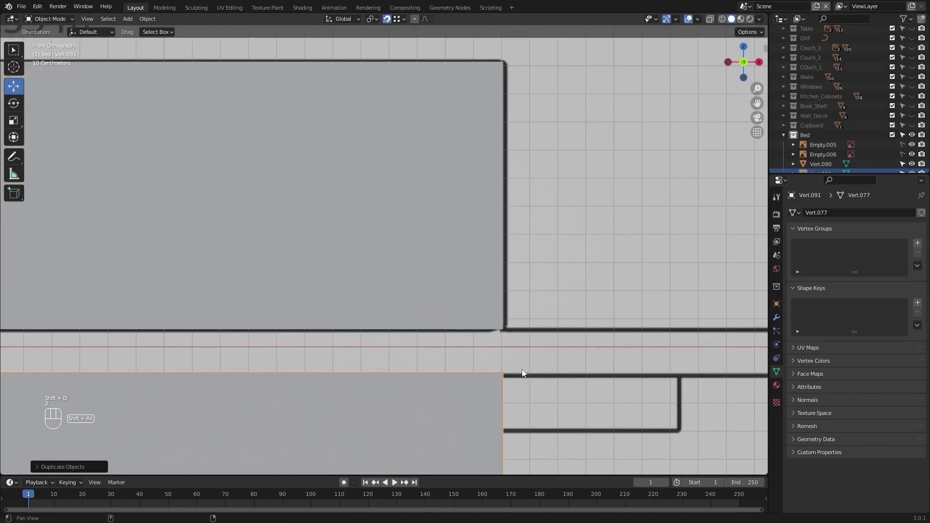
key(g)
key(z)
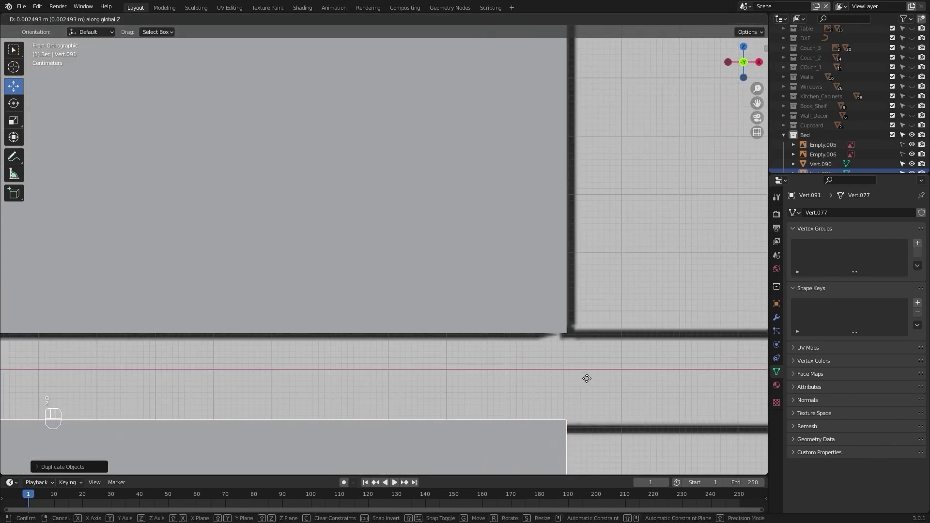
click(567, 344)
scroll(533, 352, down, 7)
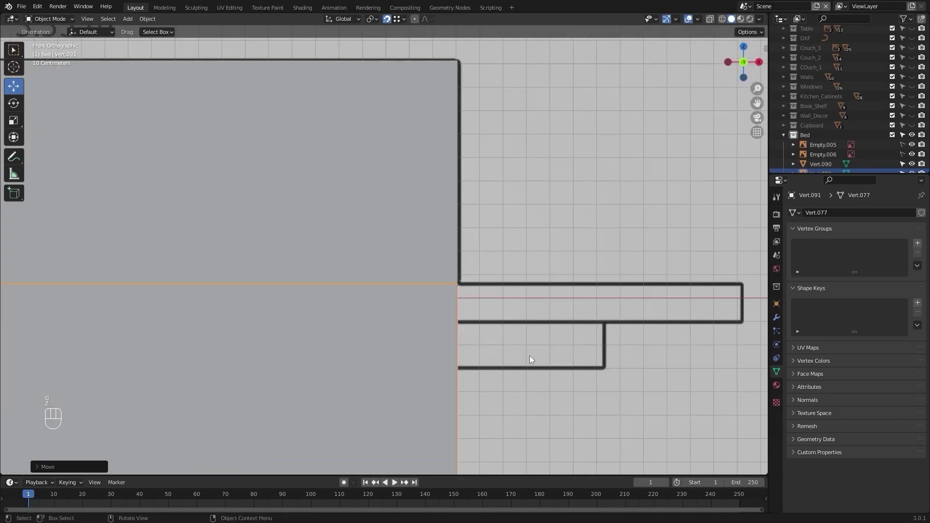
In Edit Mode with wireframe shading, raise the copy's lower vertices to the platform's lower line in the front reference.
key(Tab)
key(z)
click(117, 372)
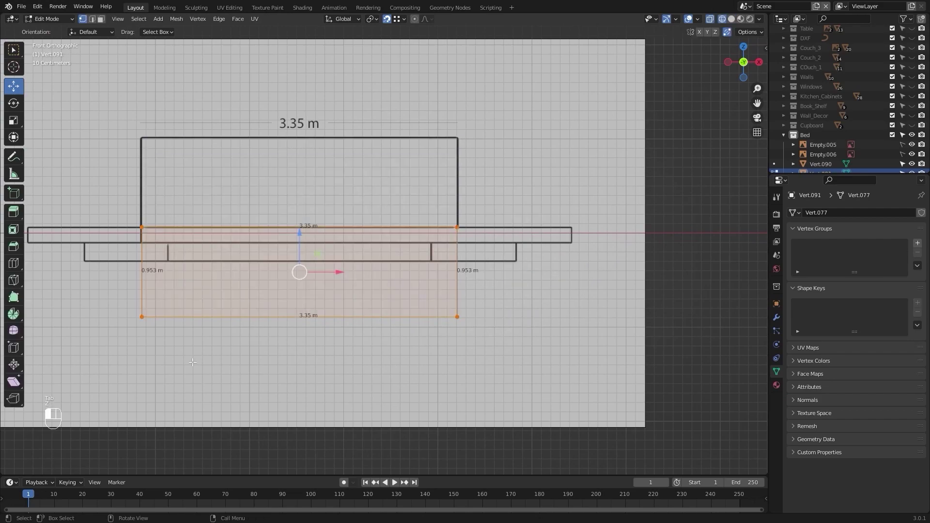
drag(558, 306, 559, 307)
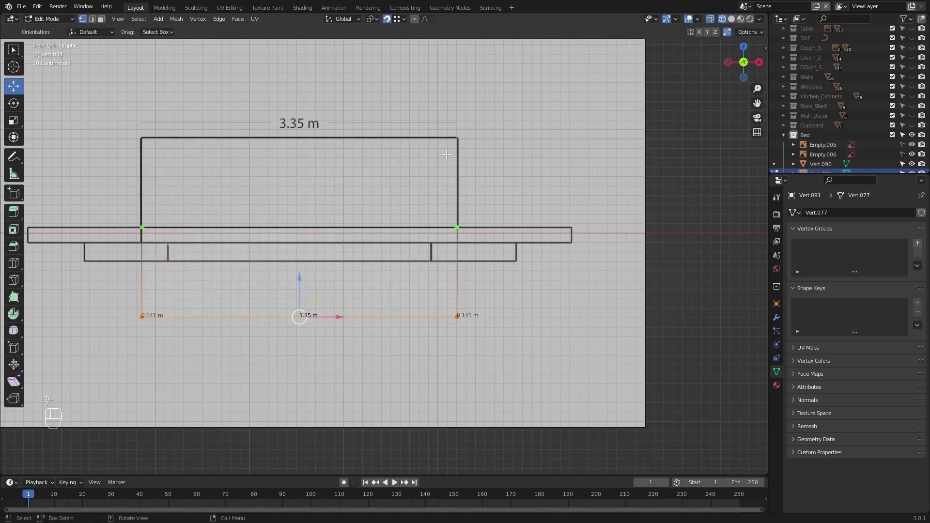
shift+middle_drag(320, 128, 428, 147)
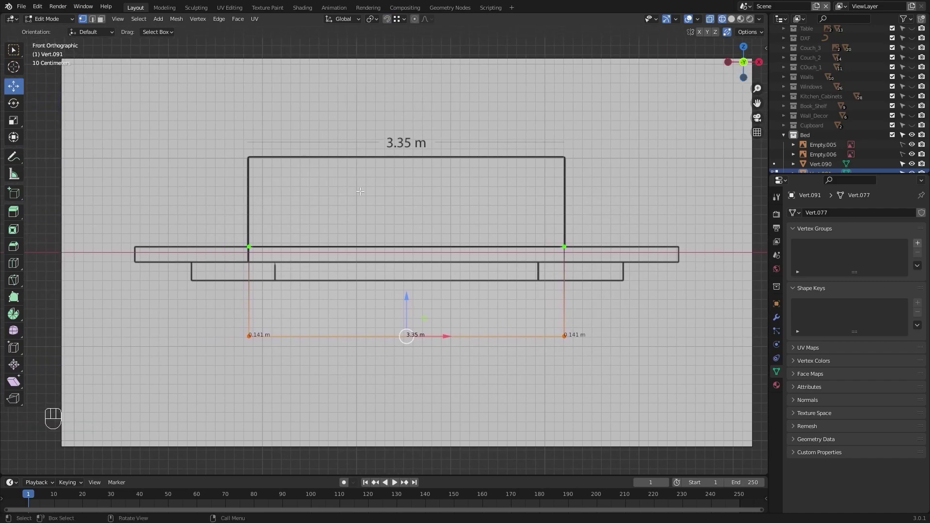
scroll(430, 212, up, 3)
drag(424, 359, 408, 395)
scroll(446, 378, down, 5)
shift+middle_drag(492, 309, 387, 320)
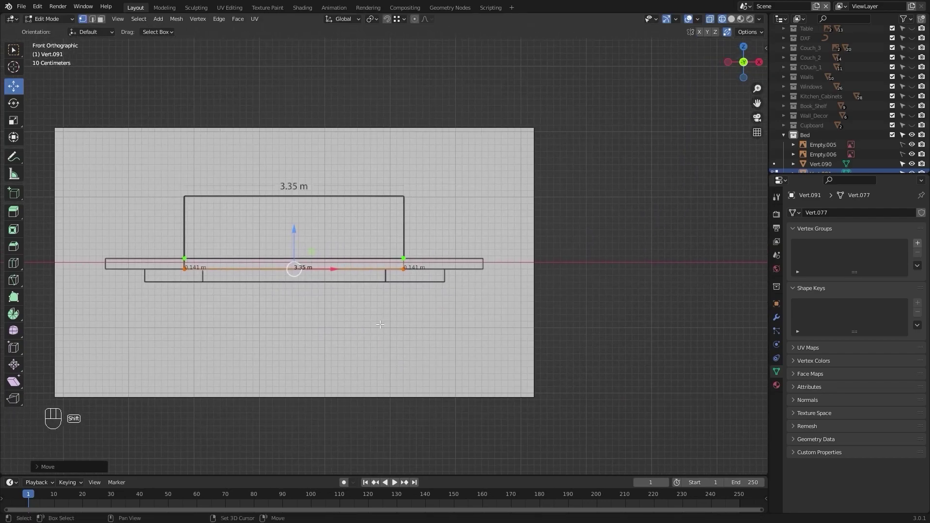
click(387, 320)
Select the platform's front-end vertices in the side view and move them about -3.516 m along Y toward the foot of the bed.
scroll(388, 320, up, 6)
scroll(387, 320, down, 6)
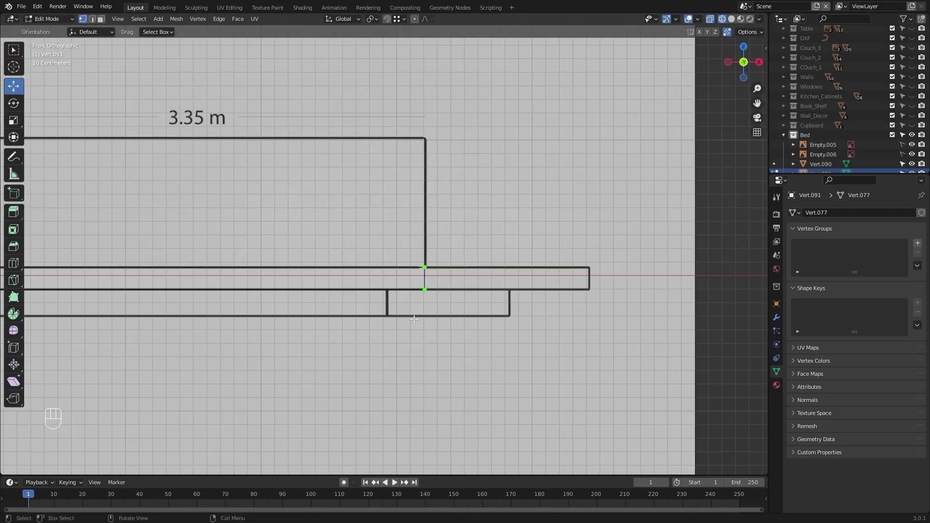
key(KP_3)
scroll(355, 282, up, 8)
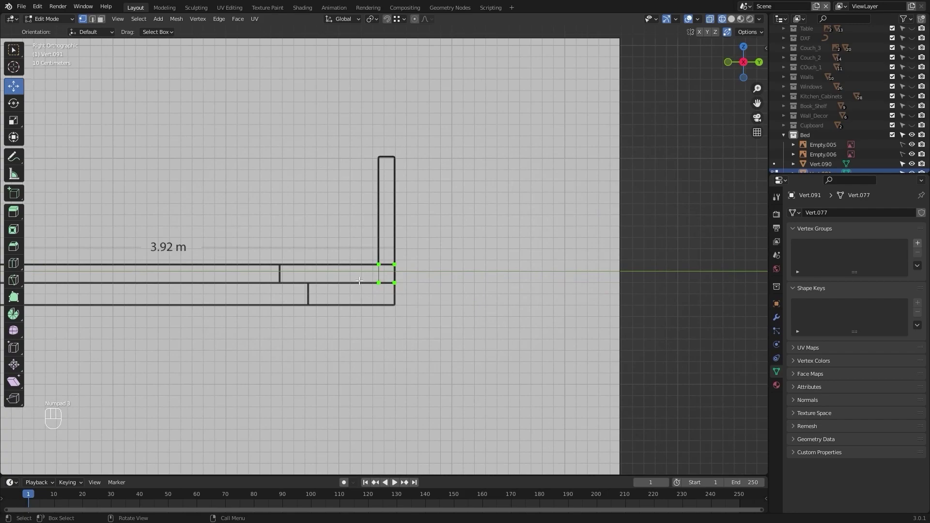
drag(387, 426, 387, 426)
scroll(387, 425, down, 9)
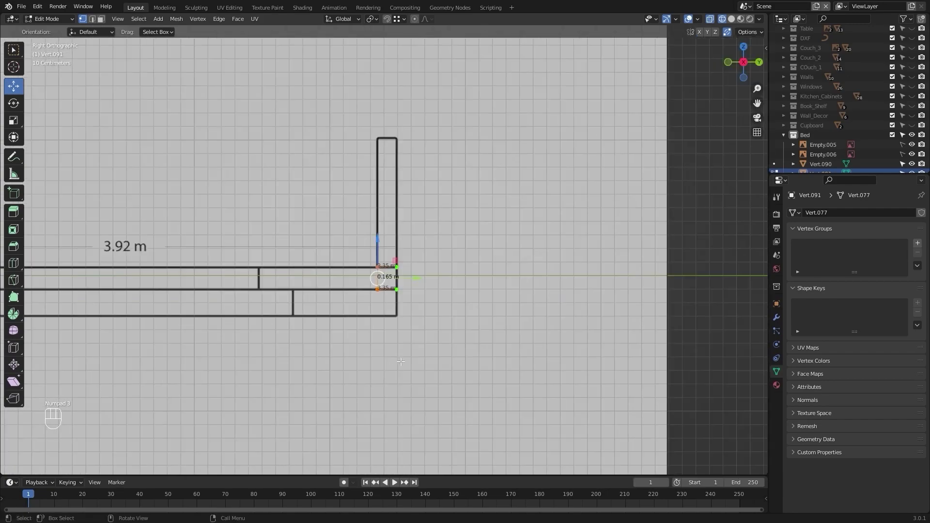
shift+middle_drag(415, 316, 594, 376)
scroll(474, 321, up, 3)
shift+middle_drag(474, 321, 474, 291)
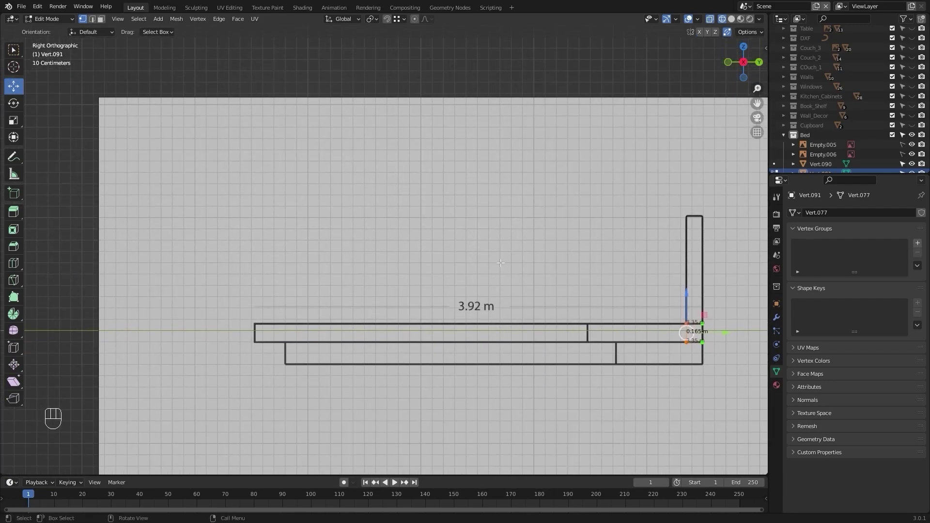
key(g)
key(y)
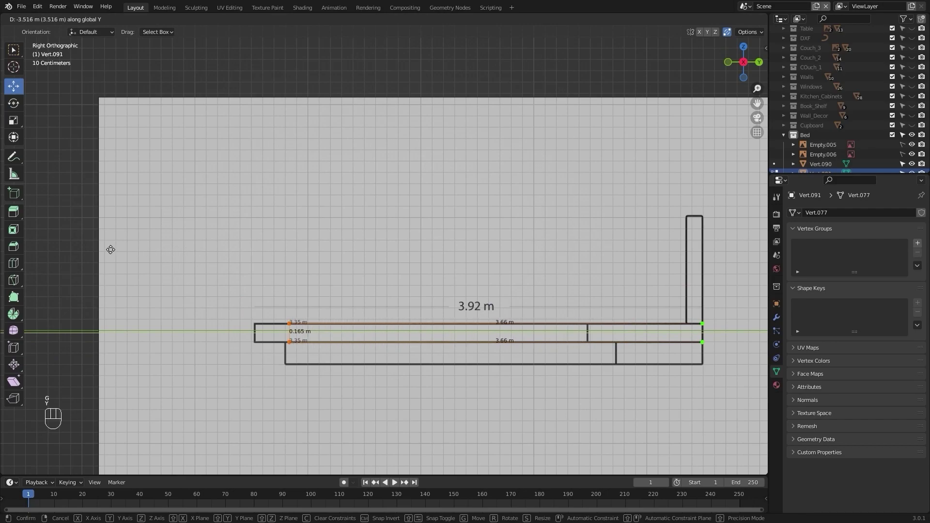
click(110, 249)
Align the platform's front end with the front line of the side outline, then return to solid shading in Object Mode.
scroll(291, 331, up, 7)
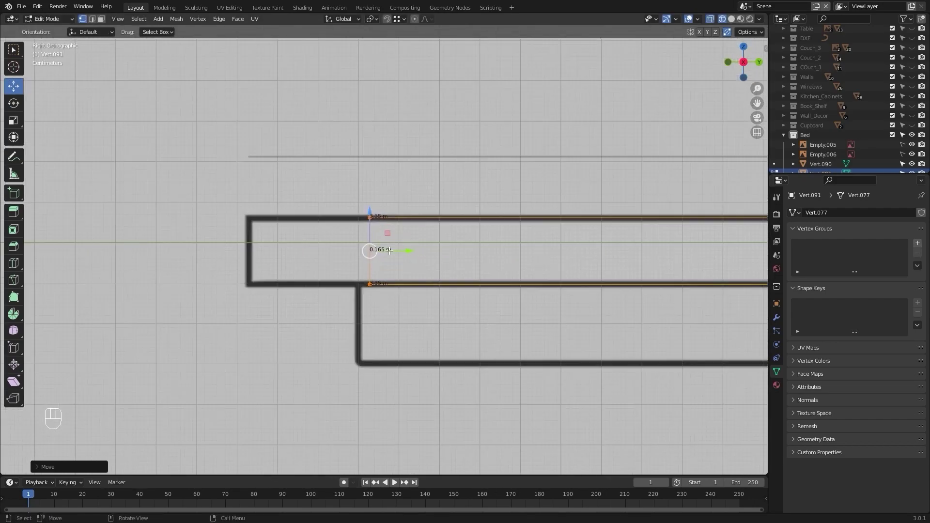
scroll(389, 250, up, 4)
shift+middle_drag(390, 250, 500, 288)
key(g)
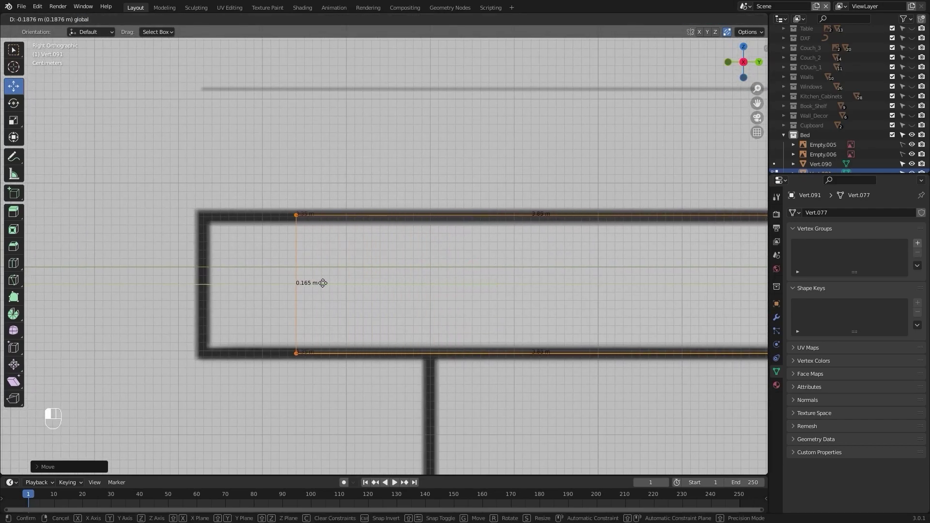
shift+drag(208, 282, 203, 281)
key(z)
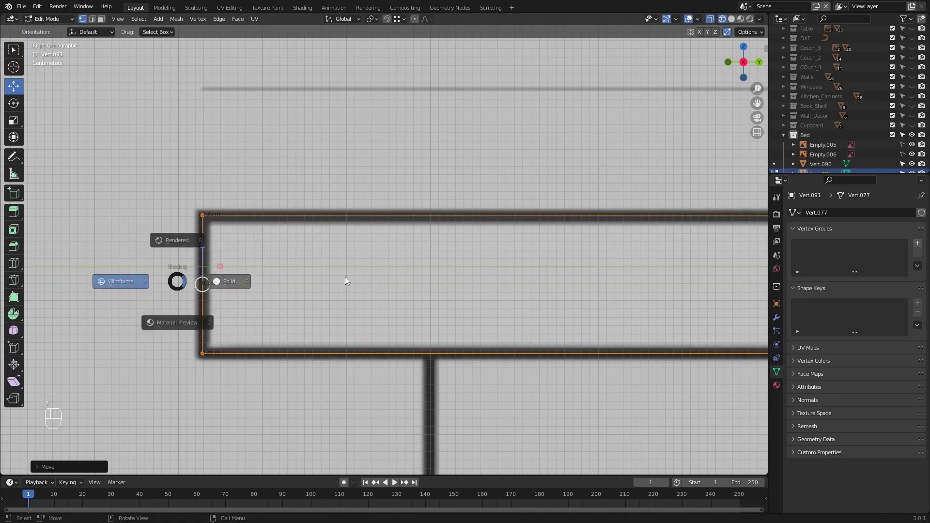
click(345, 277)
scroll(498, 262, down, 19)
key(Tab)
middle_drag(412, 346, 383, 259)
key(KP_Decimal)
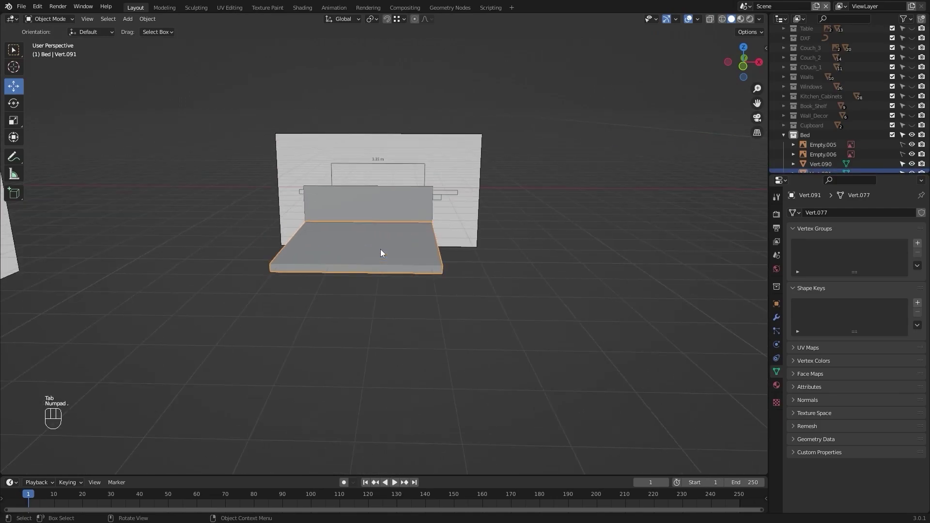
Turn on snapping in the front view with the platform slab still selected.
key(KP_1)
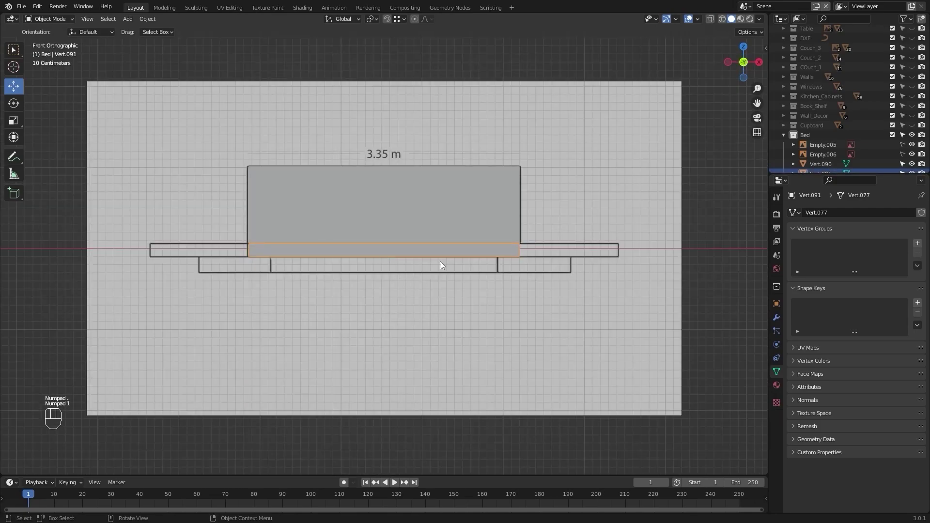
shift+middle_drag(441, 262, 401, 256)
scroll(536, 172, up, 4)
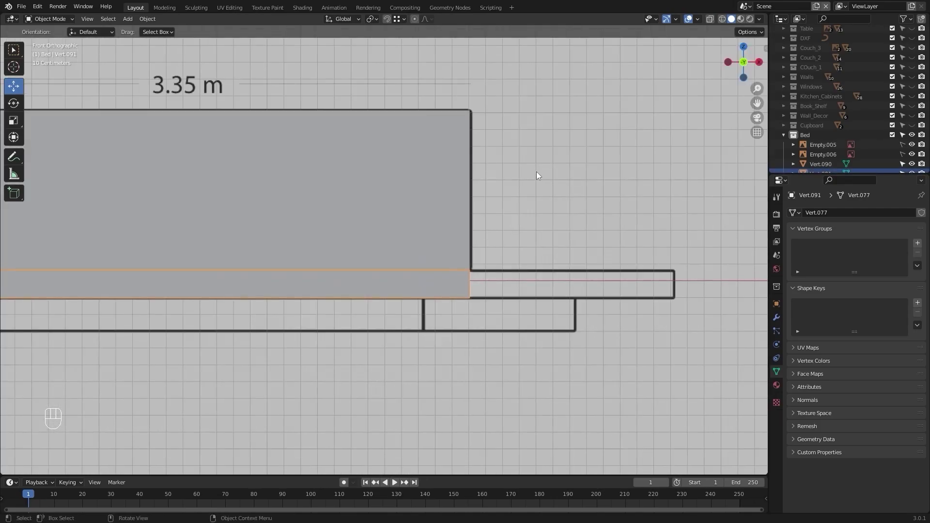
click(387, 18)
key(shift+d)
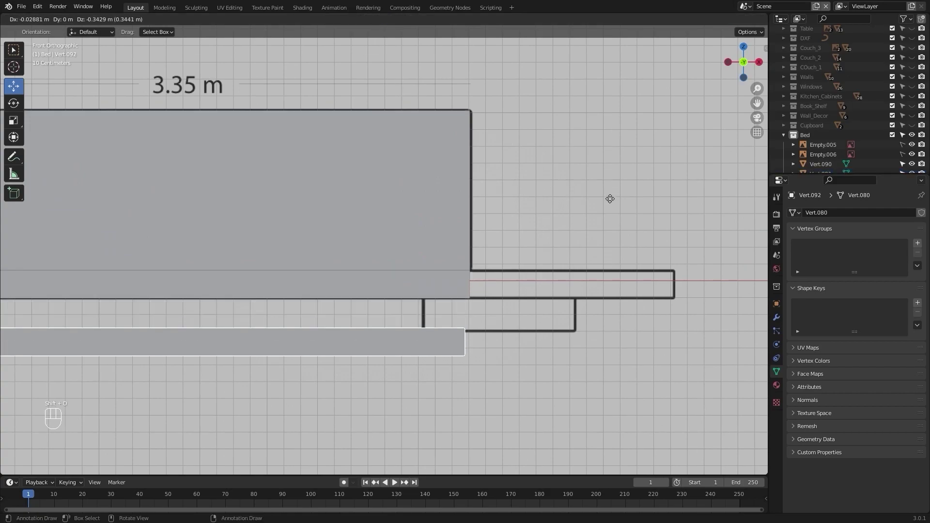
click(611, 221)
key(ctrl+z)
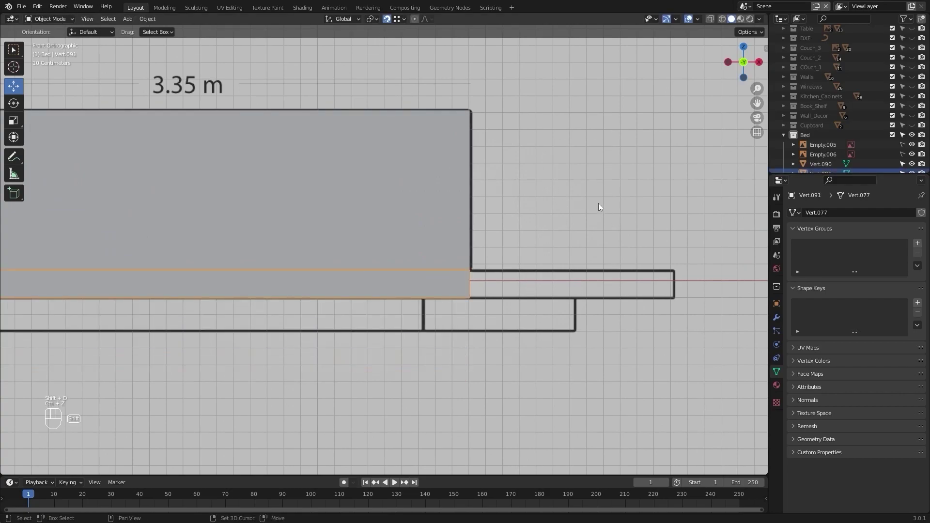
Duplicate the platform slab downward along Z and snap the copy's top to the slab's underside.
key(shift+d)
key(z)
scroll(567, 312, up, 4)
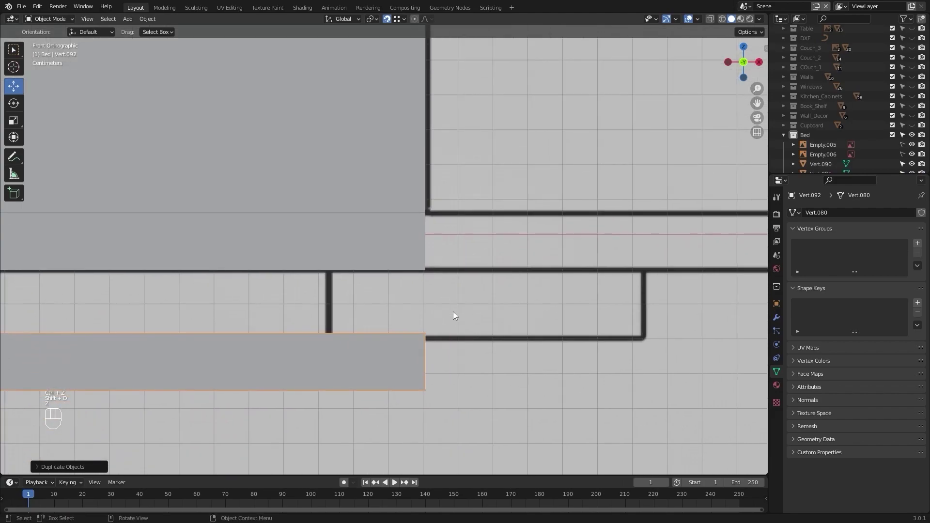
key(g)
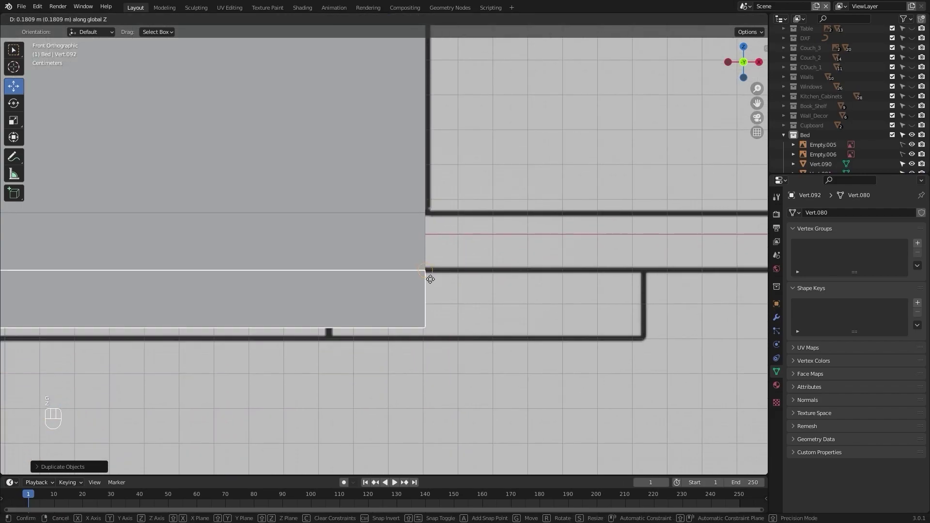
click(430, 277)
scroll(430, 279, down, 4)
scroll(467, 275, down, 4)
shift+middle_drag(463, 272, 441, 278)
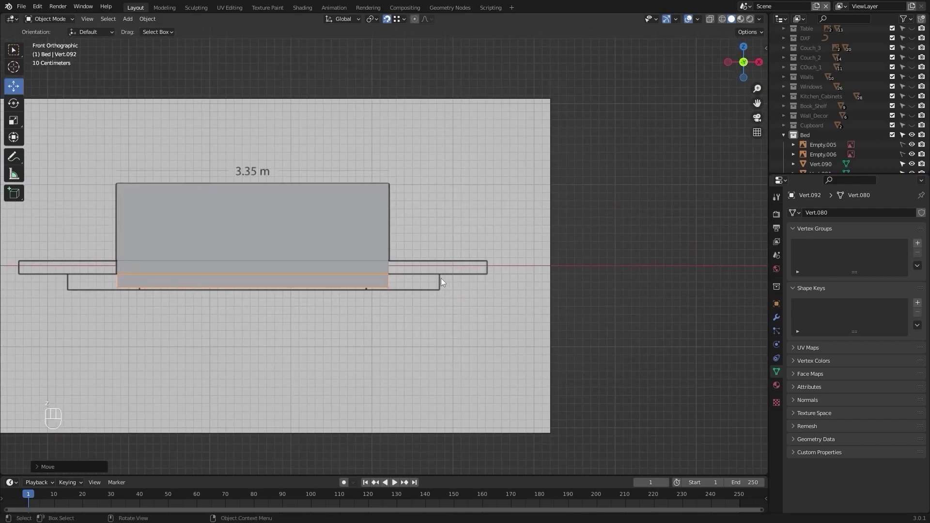
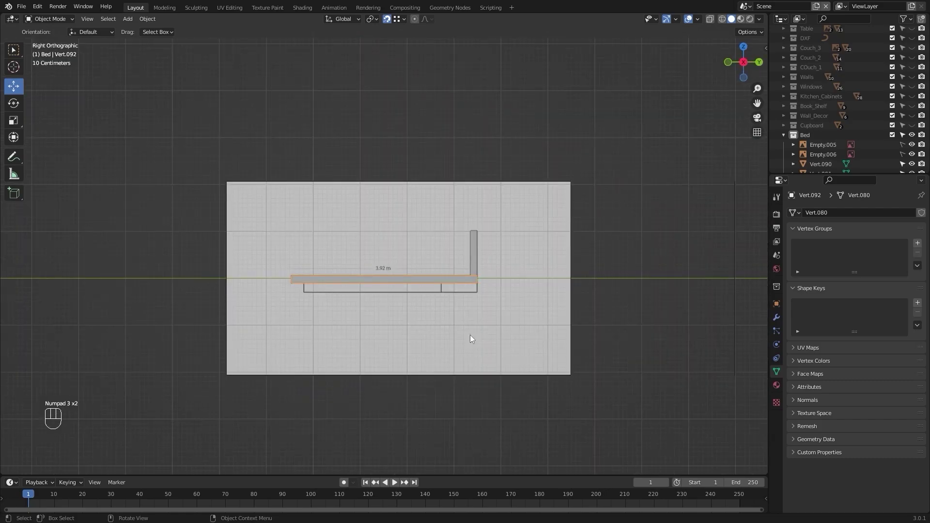
In Edit Mode with X-ray on, move the side slab's front vertices back along Y close to the side table's front line.
key(Tab)
key(alt+z)
drag(151, 406, 152, 406)
key(g)
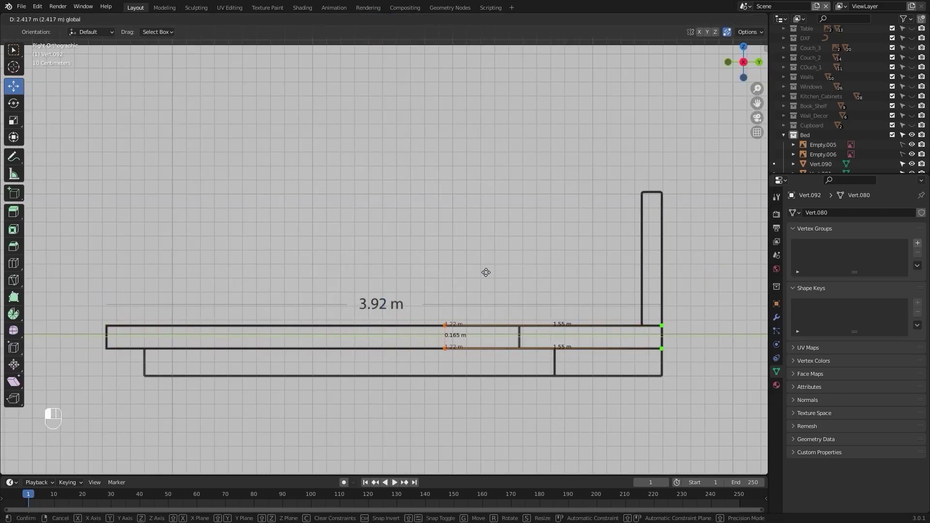
click(29, 234)
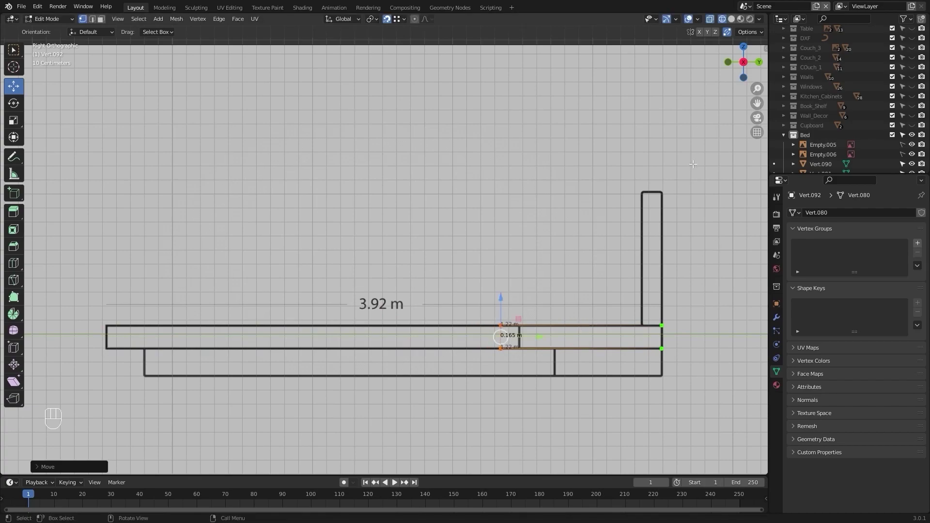
Move the side slab's front vertices about 0.133 m along Y onto the side table's front line, then leave Edit Mode.
scroll(420, 106, up, 5)
shift+middle_drag(586, 357, 371, 140)
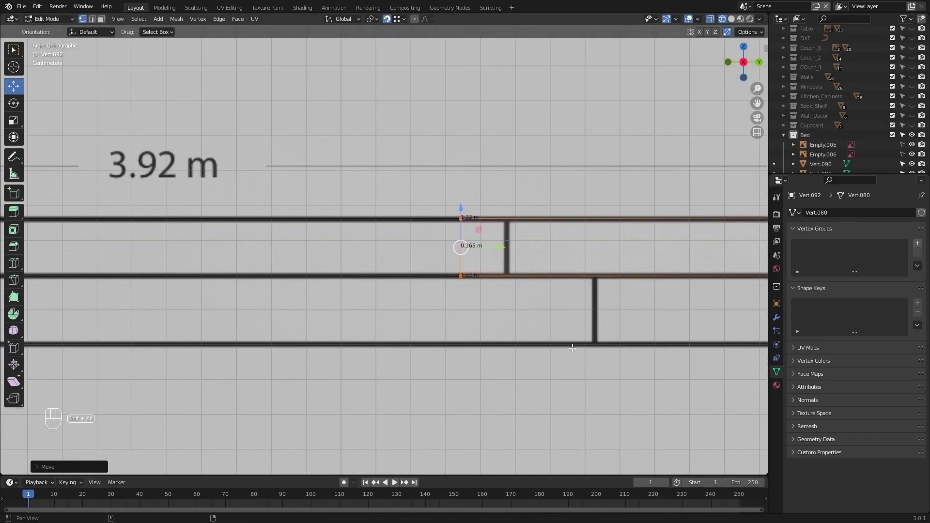
shift+middle_drag(505, 334, 427, 407)
scroll(320, 161, up, 2)
key(g)
key(y)
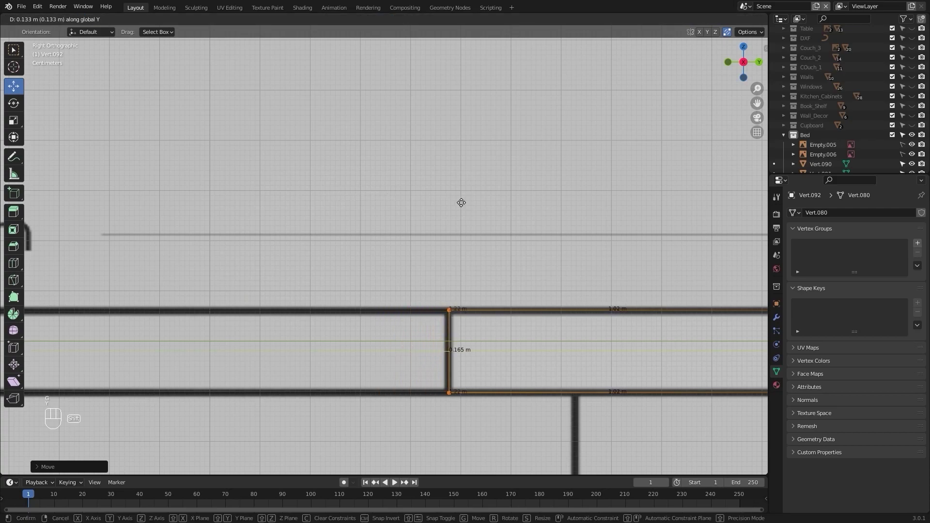
click(460, 203)
scroll(460, 202, down, 5)
middle_drag(459, 203, 696, 318)
key(Tab)
Duplicate the side slab and move the copy along X to the opposite side of the bed.
click(665, 326)
alt+drag(665, 327, 608, 300)
alt+drag(533, 338, 557, 334)
alt+shift+drag(556, 274, 529, 333)
scroll(542, 323, up, 3)
key(shift+d)
key(x)
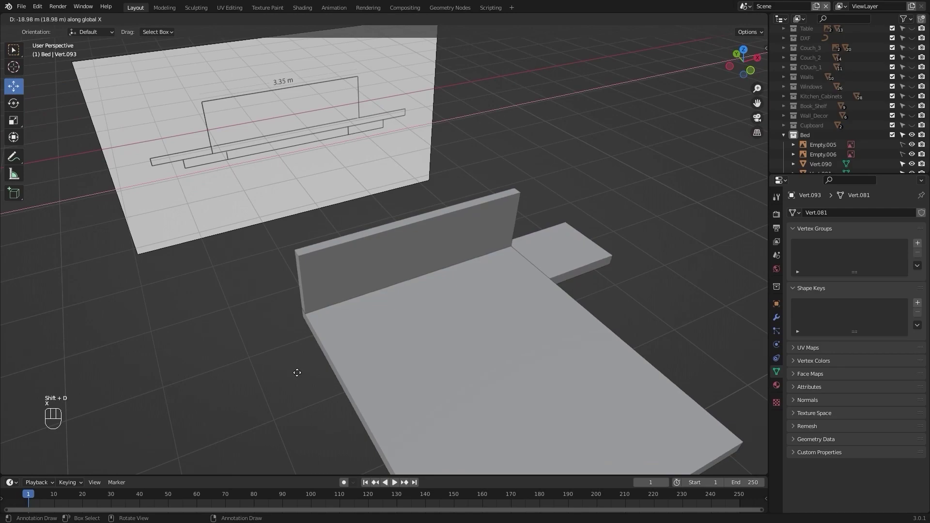
click(317, 362)
Move the duplicated side slab along X until it snaps flush against the platform's edge at the headboard corner.
key(g)
key(x)
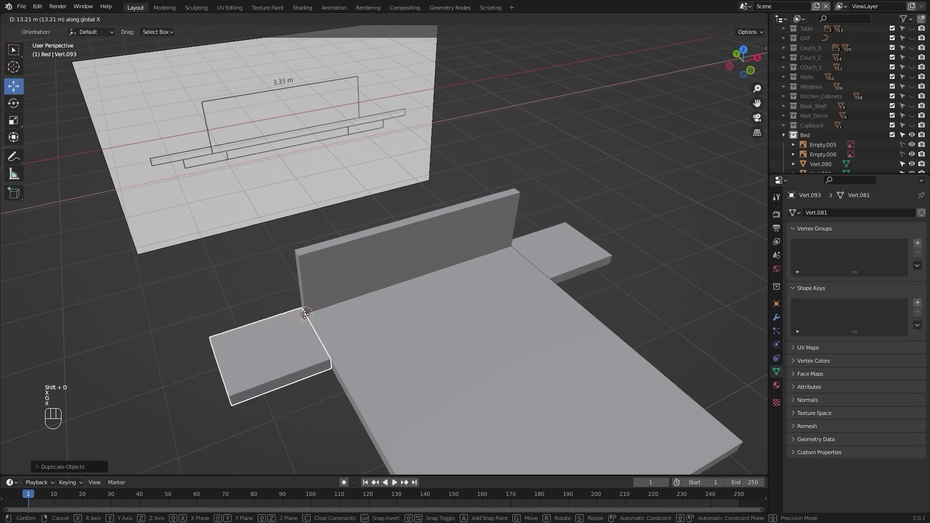
click(509, 396)
alt+drag(509, 397, 481, 348)
scroll(434, 362, down, 4)
Duplicate the main platform in the front view and move the copy down along Z beneath the original.
key(KP_1)
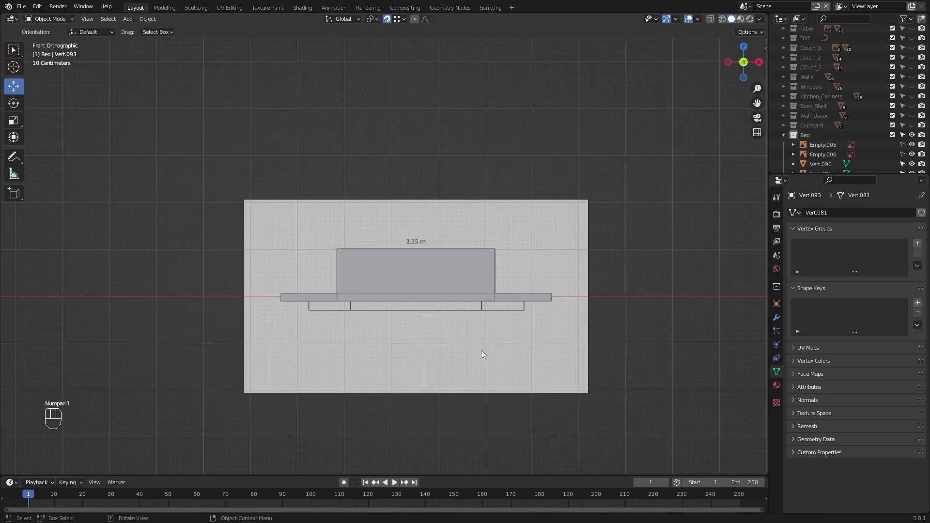
scroll(420, 339, up, 3)
shift+middle_drag(443, 388, 398, 284)
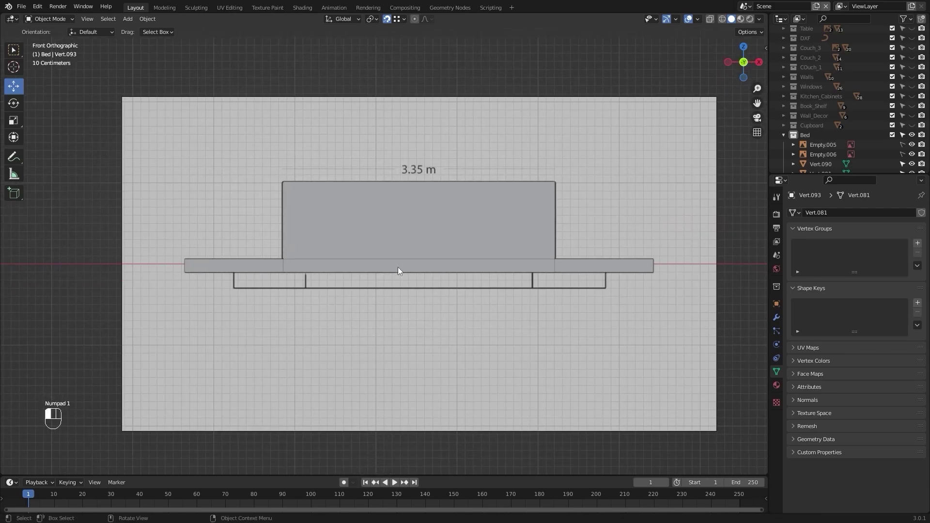
click(398, 270)
scroll(391, 291, up, 2)
key(z)
click(281, 313)
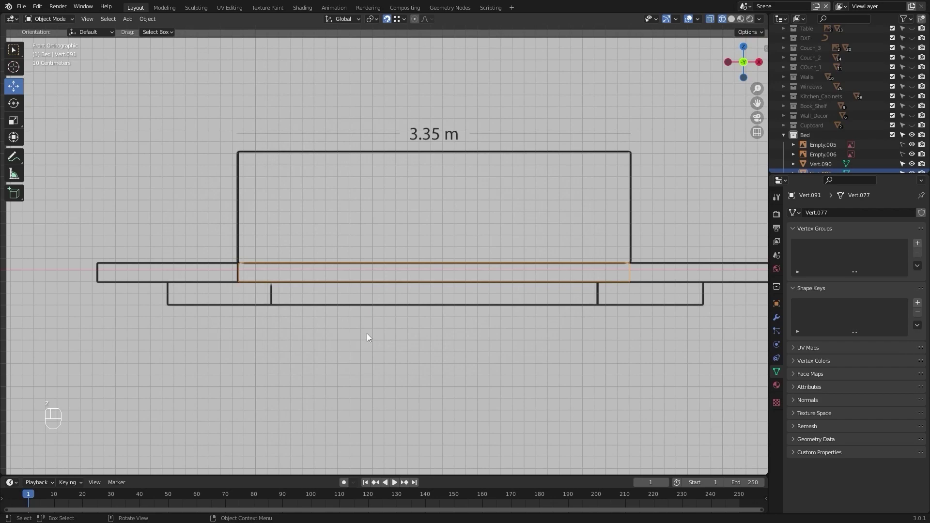
key(shift+d)
scroll(370, 320, up, 4)
key(z)
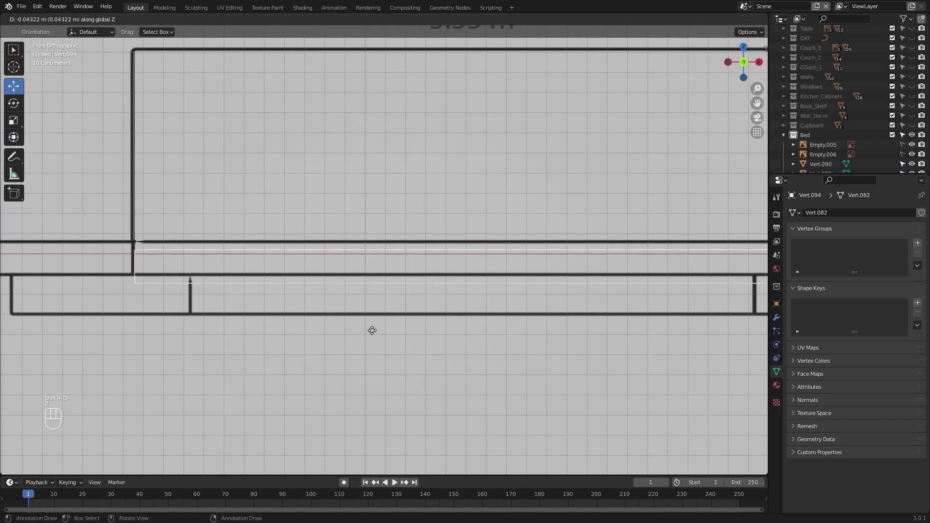
click(366, 388)
Move the duplicated slab along Z until its upper edge sits flush against the platform's underside.
shift+middle_drag(373, 331, 2, 317)
scroll(465, 301, up, 3)
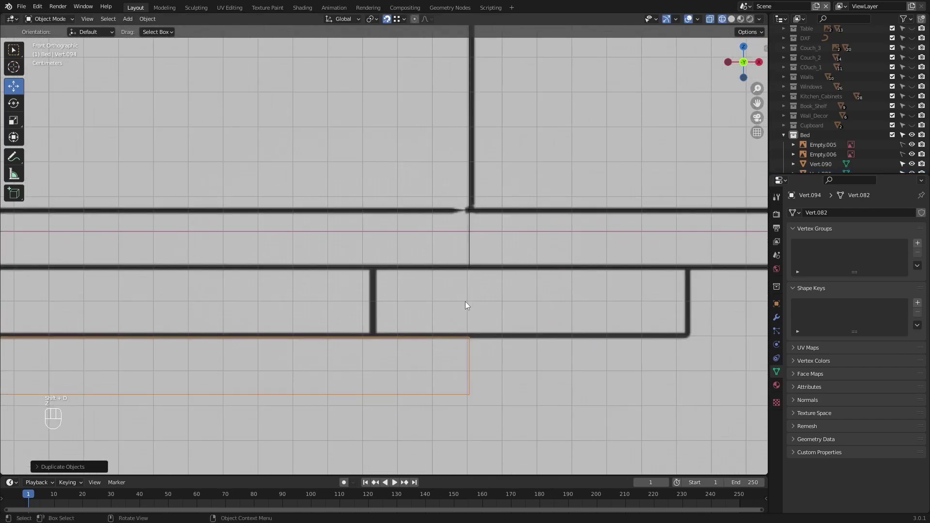
key(g)
key(z)
click(466, 272)
alt+shift+middle_drag(347, 335, 486, 328)
scroll(436, 332, down, 5)
In Edit Mode with wireframe shading, move the base slab's bottom vertices down along Z onto the reference's lowest line.
key(Tab)
scroll(444, 335, up, 2)
key(z)
click(373, 349)
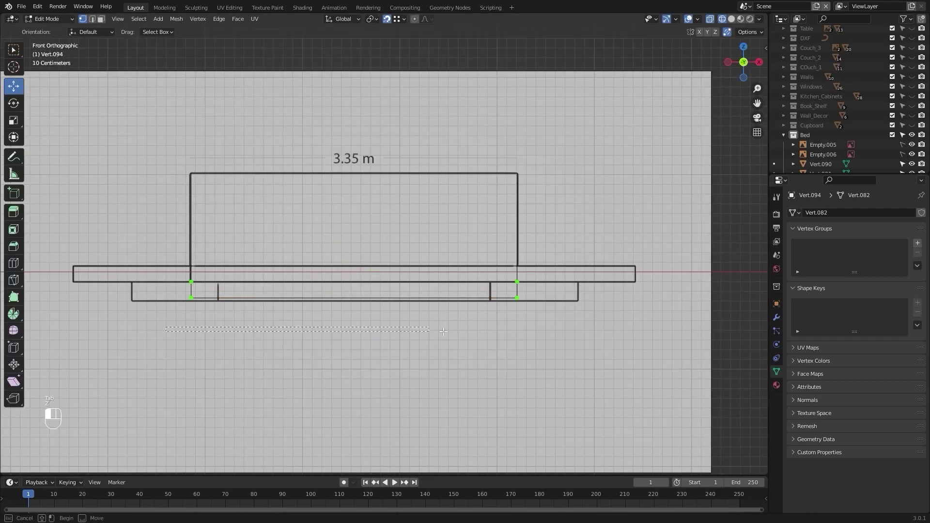
drag(544, 292, 544, 292)
scroll(326, 315, up, 10)
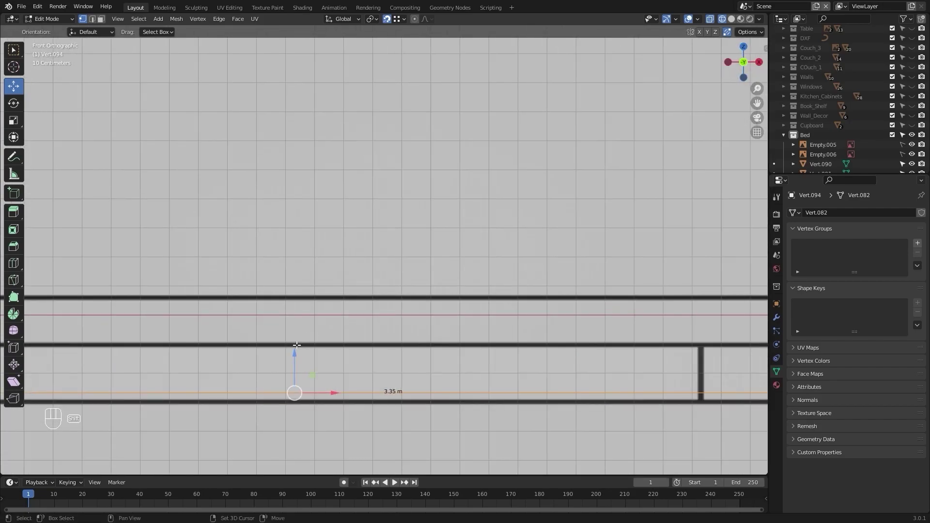
shift+drag(317, 340, 315, 417)
scroll(364, 366, down, 15)
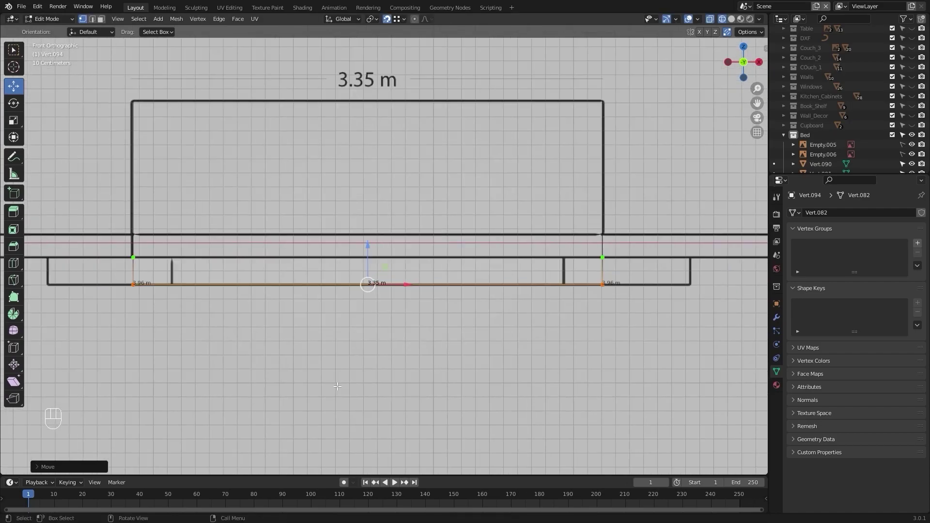
Move the vertices at the base slab's +X end inward along X onto the reference's inner vertical line.
alt+shift+drag(364, 366, 330, 357)
scroll(334, 346, up, 9)
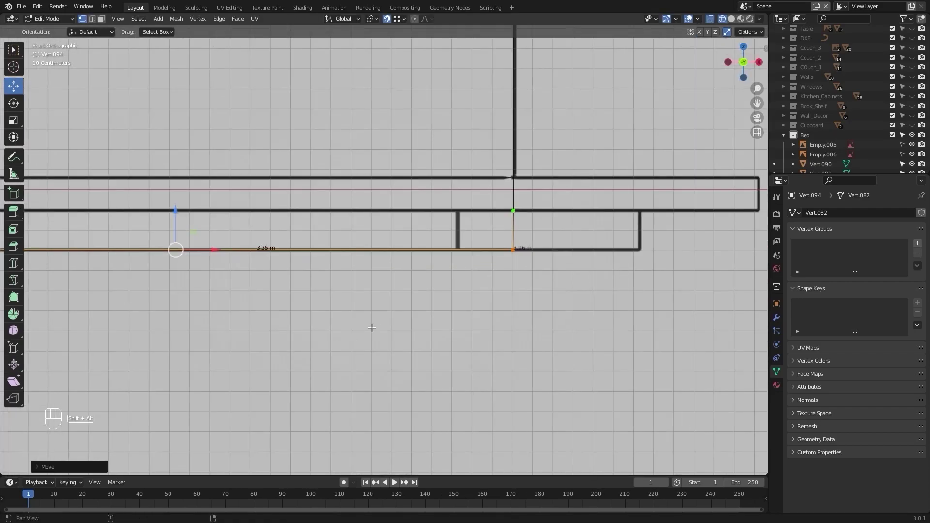
alt+shift+drag(557, 285, 461, 322)
click(511, 307)
drag(468, 223, 401, 310)
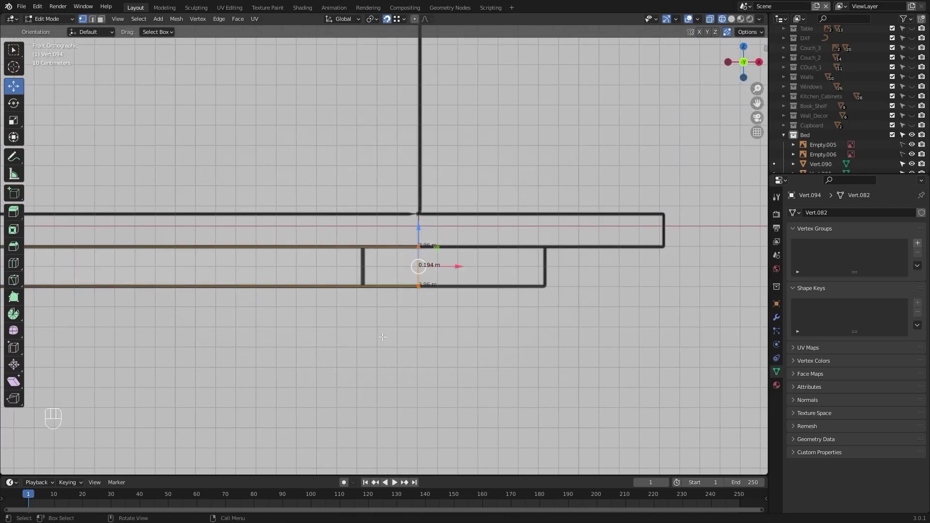
scroll(401, 315, up, 3)
shift+drag(488, 284, 381, 279)
scroll(381, 278, down, 5)
Move the vertices at the base slab's -X end inward along X onto the matching reference line, then leave Edit Mode.
alt+shift+drag(381, 214, 766, 212)
scroll(223, 212, up, 5)
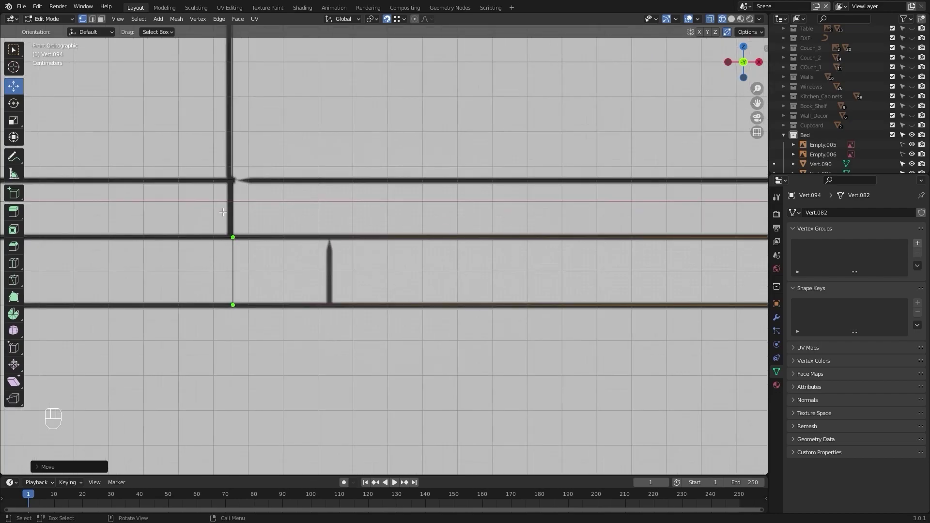
drag(224, 212, 288, 386)
shift+drag(278, 271, 362, 277)
scroll(381, 250, down, 9)
alt+shift+drag(562, 312, 329, 358)
key(z)
key(Tab)
Examine the base slab from below and in the front and side views against the reference images.
mouse_move(513, 365)
alt+mouse_down()
mouse_move(471, 321)
mouse_move(460, 324)
alt+mouse_up()
click(414, 396)
alt+drag(342, 353, 314, 351)
middle_drag(314, 349, 308, 313)
click(310, 276)
middle_drag(310, 277, 318, 302)
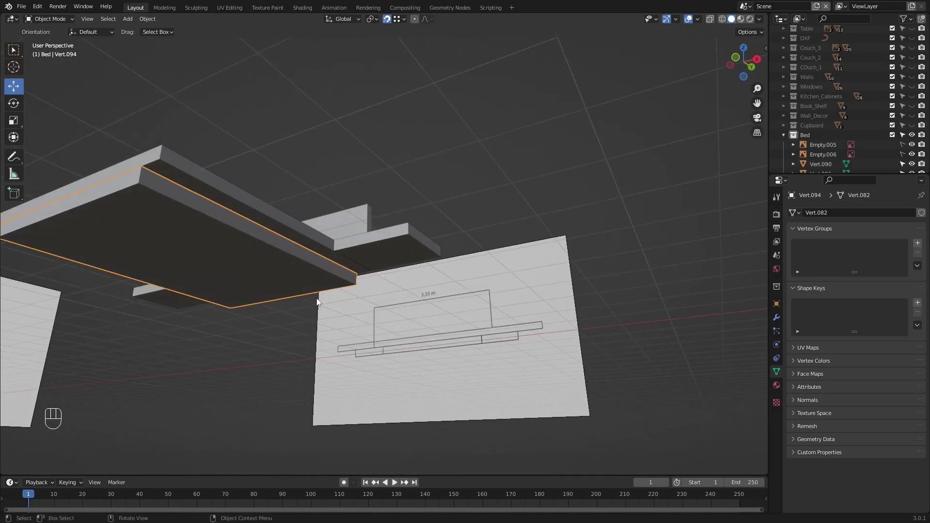
key(KP_1)
scroll(318, 301, up, 8)
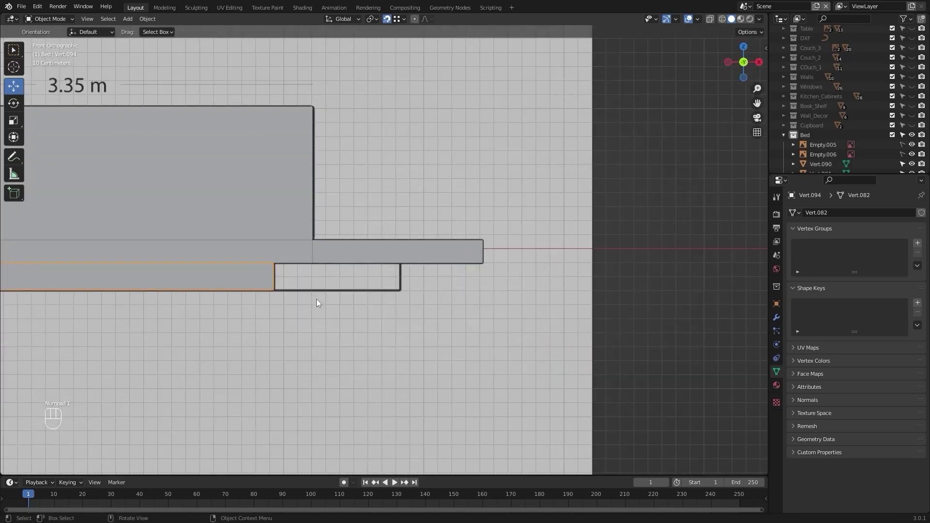
key(KP_3)
key(z)
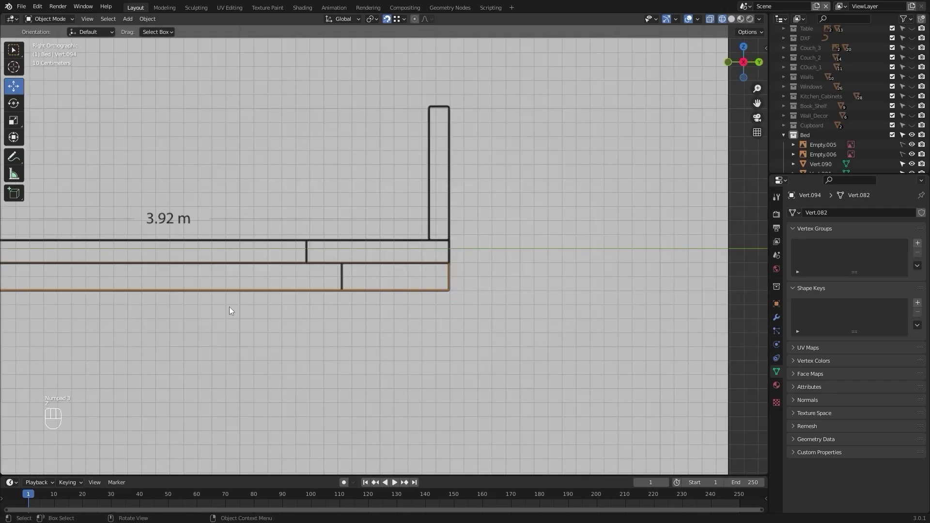
scroll(290, 326, up, 2)
scroll(289, 326, down, 3)
middle_drag(289, 322, 289, 345)
key(z)
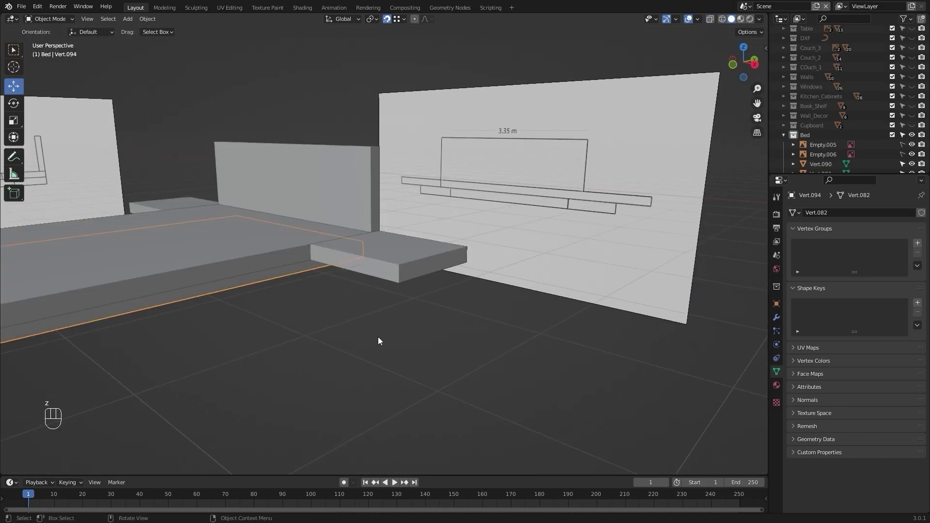
Duplicate the base slab in the front view and move the copy along X toward the +X side table.
key(KP_1)
scroll(297, 318, up, 3)
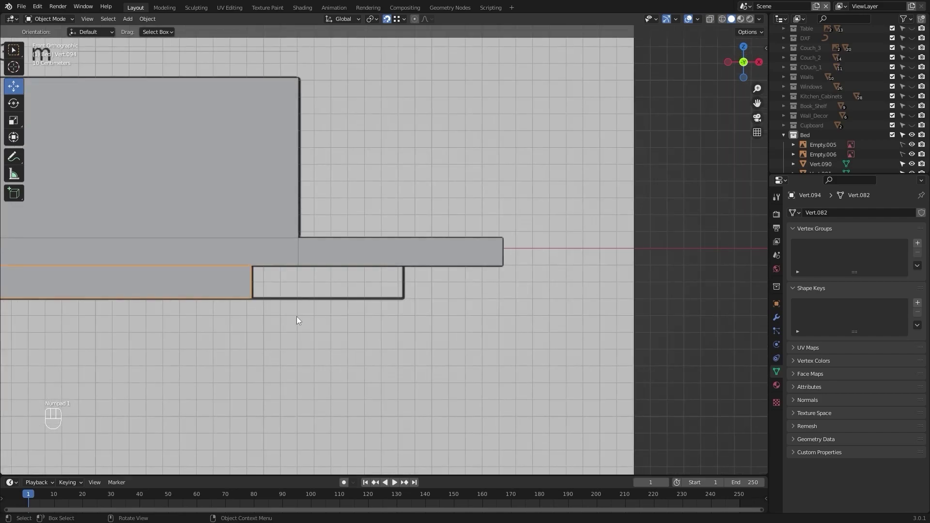
scroll(343, 336, down, 4)
shift+middle_drag(342, 332, 347, 333)
key(shift+d)
key(x)
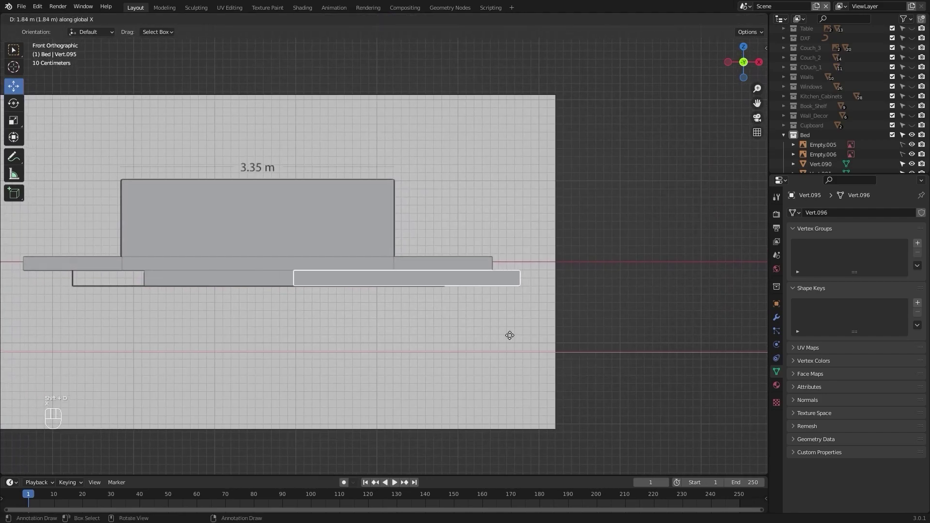
click(598, 336)
Move the duplicated base slab along X until it snaps flush against the central base's end.
scroll(394, 336, up, 4)
scroll(361, 402, up, 3)
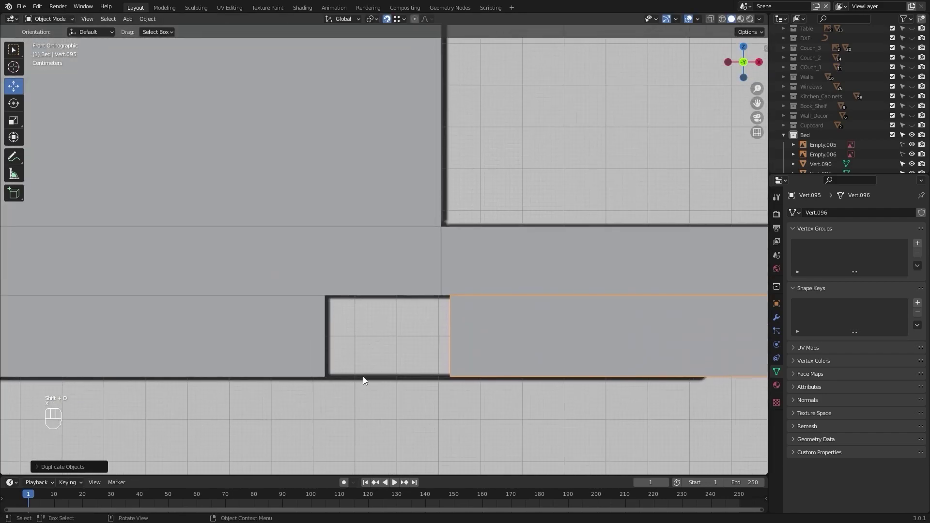
key(g)
click(338, 376)
scroll(473, 355, down, 4)
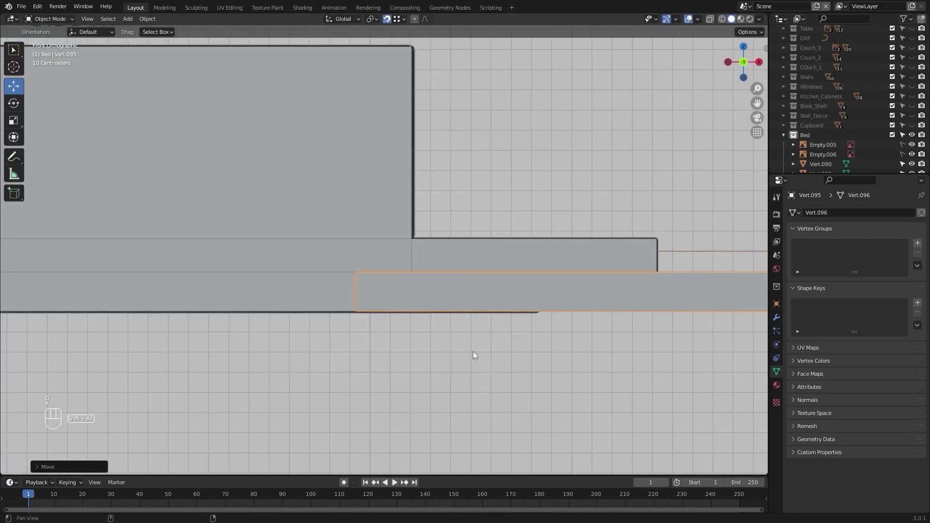
shift+middle_drag(474, 355, 371, 346)
In Edit Mode with wireframe shading, move the side base's outer-end vertices inward along X close to the reference's outer line.
key(Tab)
key(z)
scroll(477, 345, down, 4)
shift+middle_drag(476, 345, 471, 356)
drag(628, 254, 572, 296)
drag(626, 279, 442, 278)
scroll(484, 339, up, 8)
shift+middle_drag(546, 399, 512, 276)
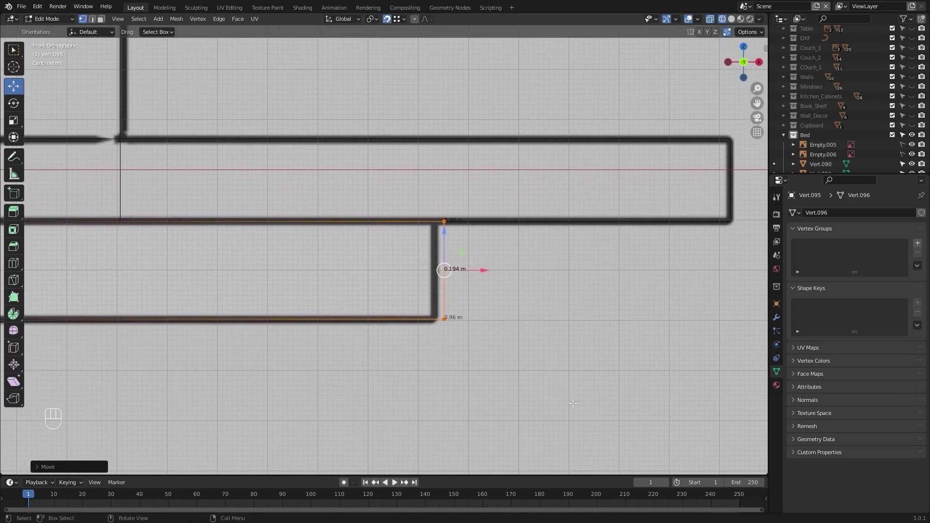
Fine-tune the side base's outer-end vertices along X onto the reference's outer line and return to Object Mode in solid shading.
key(g)
key(x)
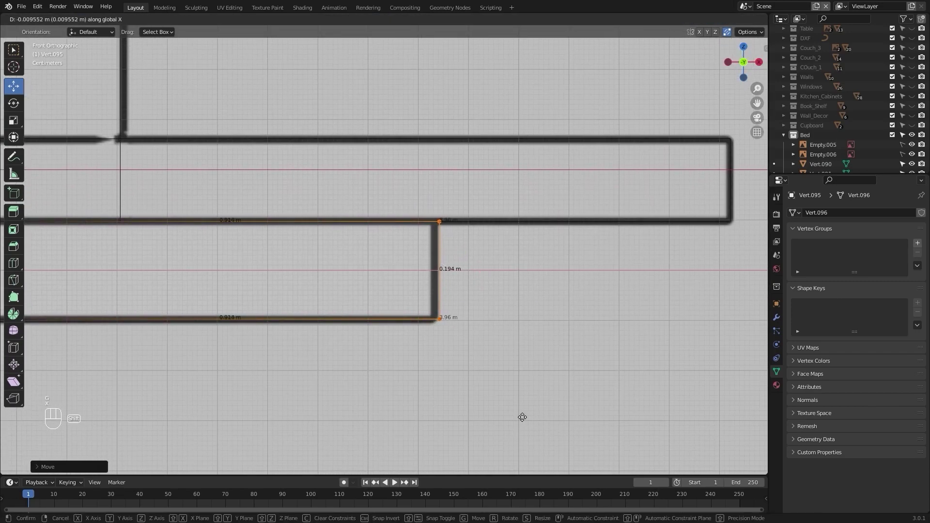
click(482, 410)
key(z)
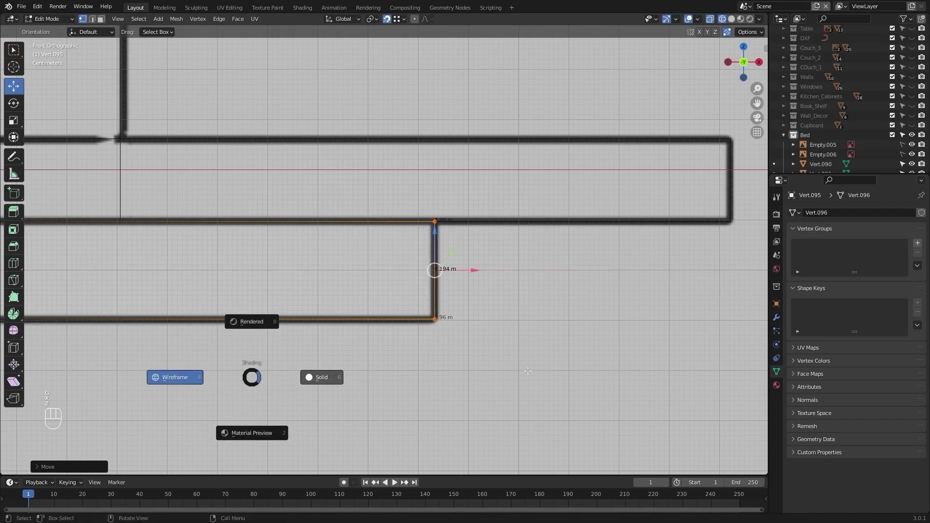
click(525, 371)
key(Tab)
scroll(524, 371, down, 6)
scroll(521, 370, down, 3)
In the side view, select the side base's front vertices in Edit Mode and move them about 2.96 m along Y toward the headboard.
mouse_move(546, 362)
middle_down()
mouse_move(555, 318)
mouse_move(370, 290)
mouse_move(330, 249)
mouse_move(448, 270)
middle_up()
click(331, 250)
key(KP_3)
scroll(340, 266, up, 1)
key(Tab)
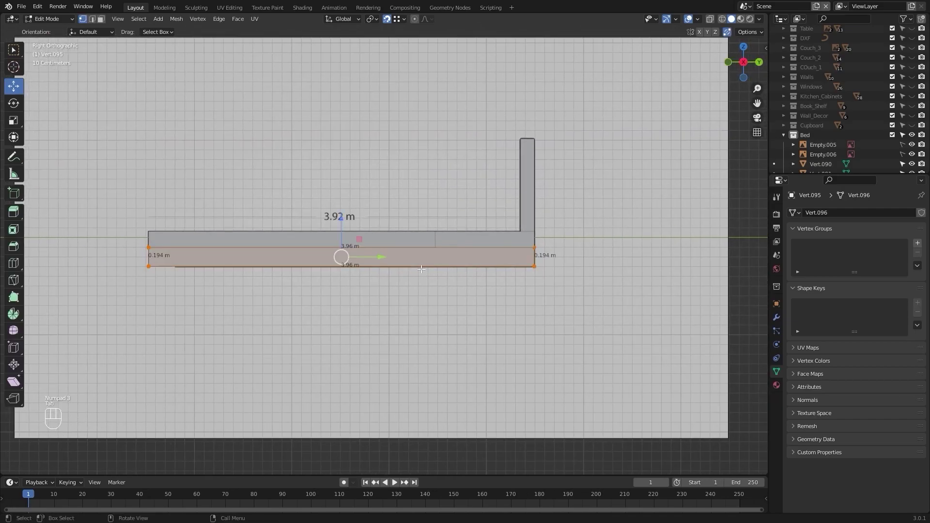
key(z)
click(344, 269)
click(144, 310)
drag(118, 223, 208, 317)
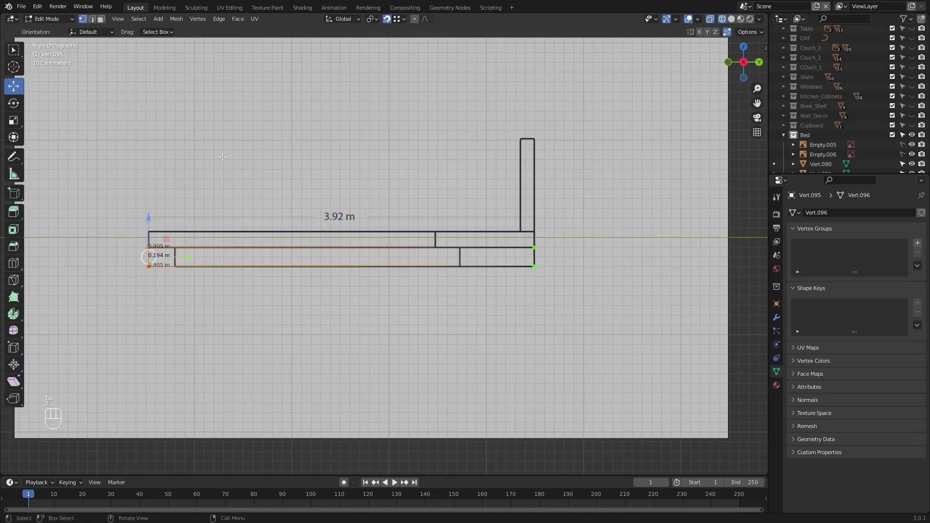
key(g)
key(y)
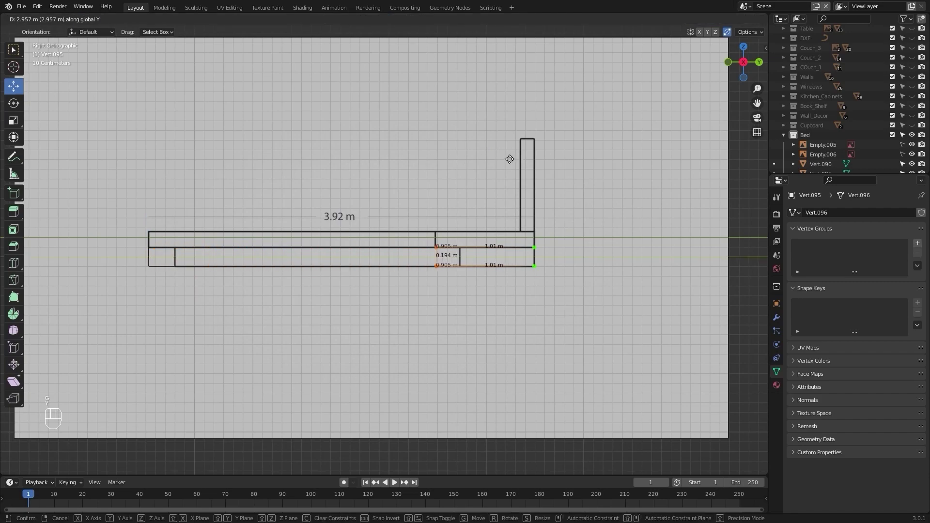
click(510, 158)
Move the side base's front vertices about 0.24 m further along Y onto the side base's reference line, then leave Edit Mode.
scroll(256, 196, up, 5)
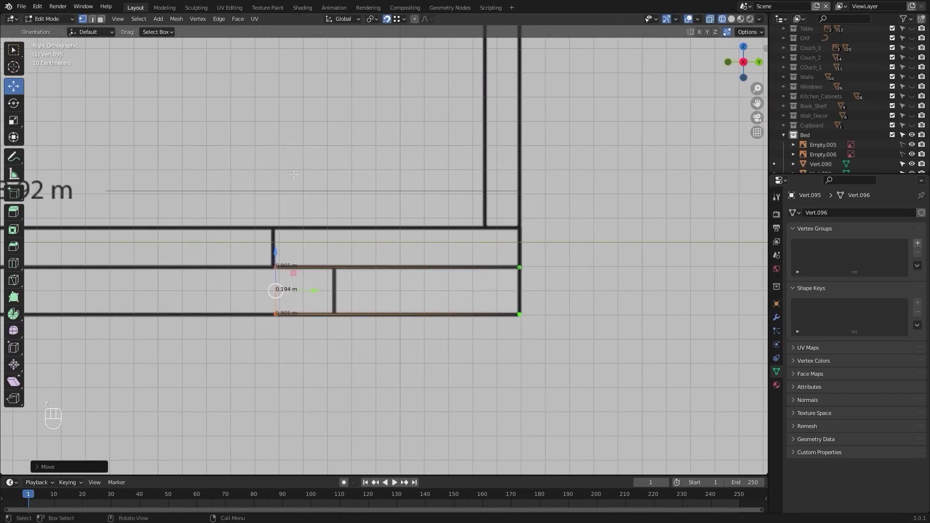
key(g)
key(y)
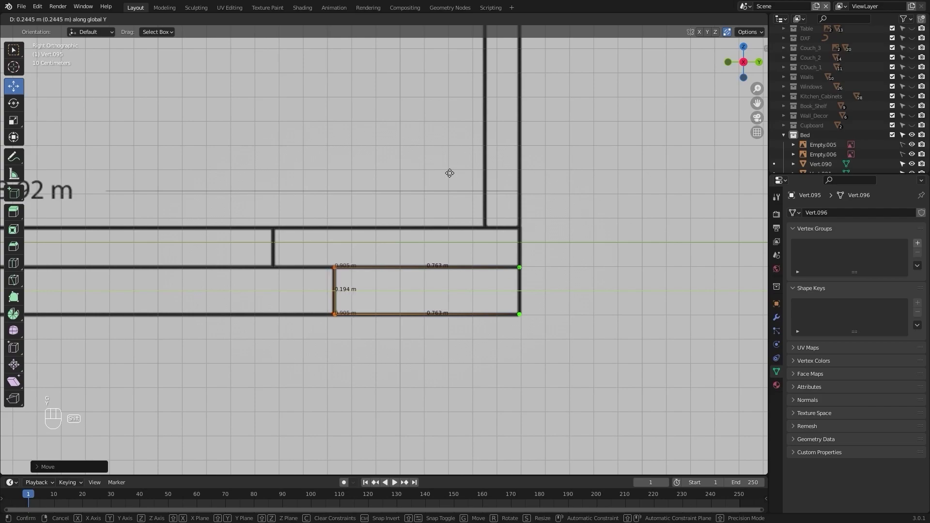
click(442, 172)
scroll(442, 172, down, 4)
key(z)
click(551, 340)
mouse_move(429, 339)
middle_down()
mouse_move(486, 350)
mouse_move(415, 320)
mouse_move(380, 258)
mouse_move(250, 295)
mouse_move(386, 376)
mouse_move(405, 339)
middle_up()
key(Tab)
Duplicate the side base along X to the opposite side of the bed and snap it flush against the central base.
key(shift+d)
key(x)
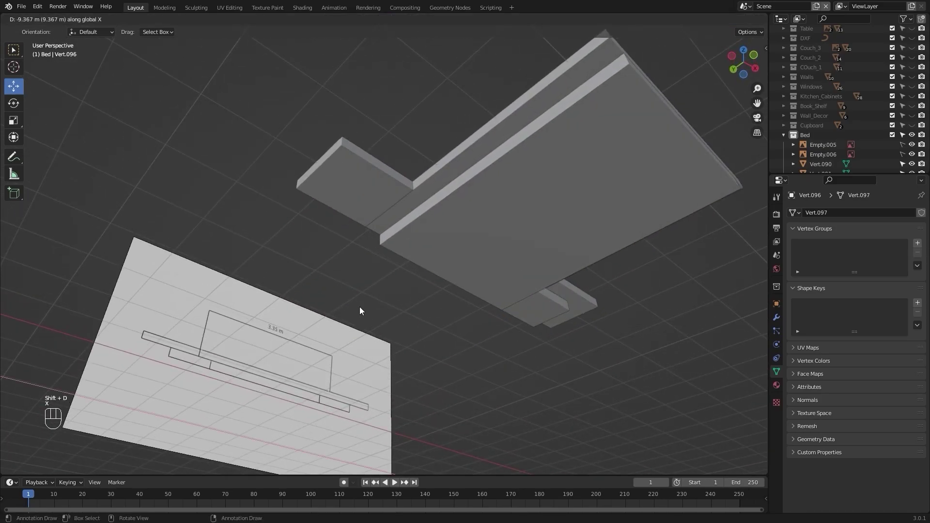
click(360, 306)
key(g)
key(x)
click(379, 249)
middle_drag(379, 249, 408, 365)
Delete both reference image empties, Empty.005 and Empty.006, from the Bed collection.
scroll(482, 344, down, 5)
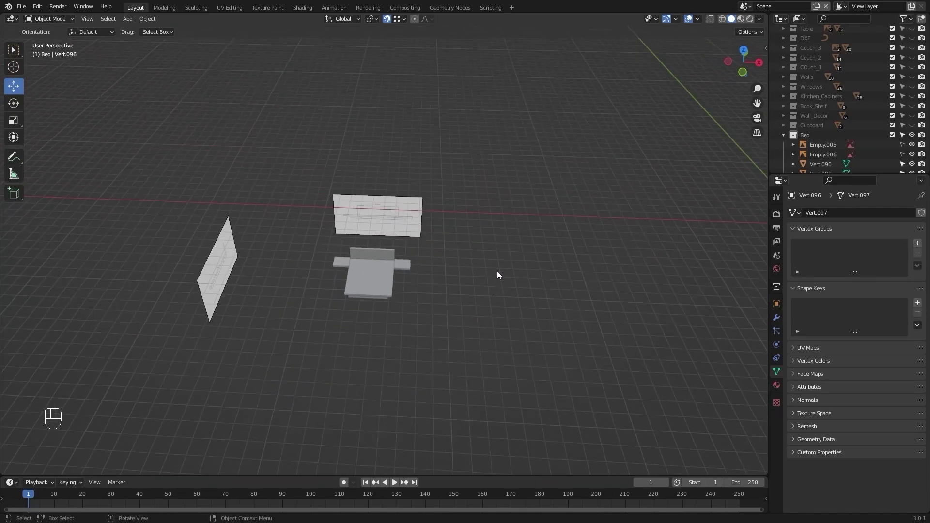
scroll(497, 275, up, 2)
click(823, 144)
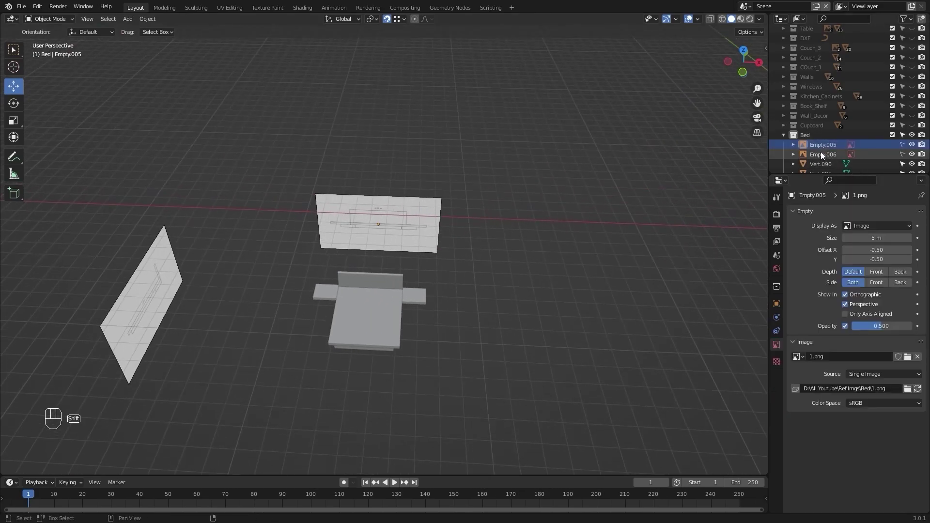
shift+click(821, 154)
key(Delete)
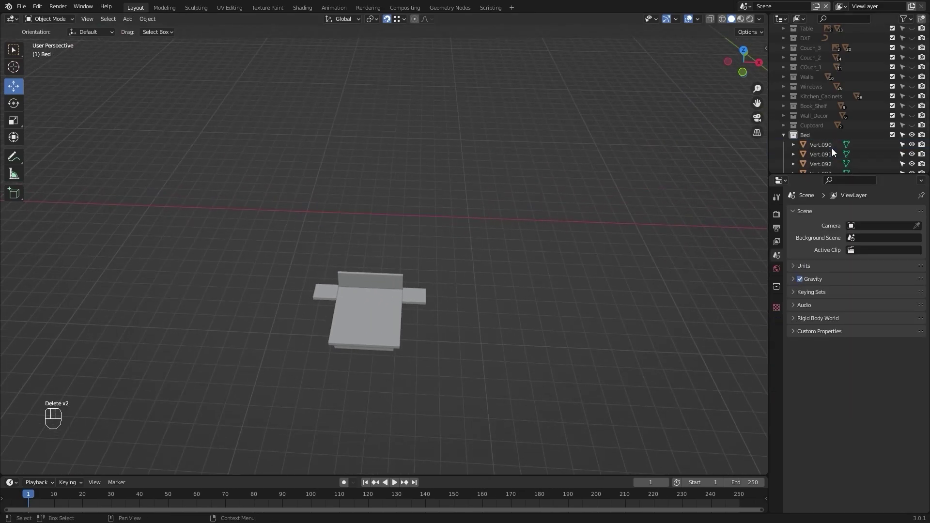
Select all bed parts in the top view, set their origins to their geometry, and collapse the Bed collection.
key(KP_7)
key(z)
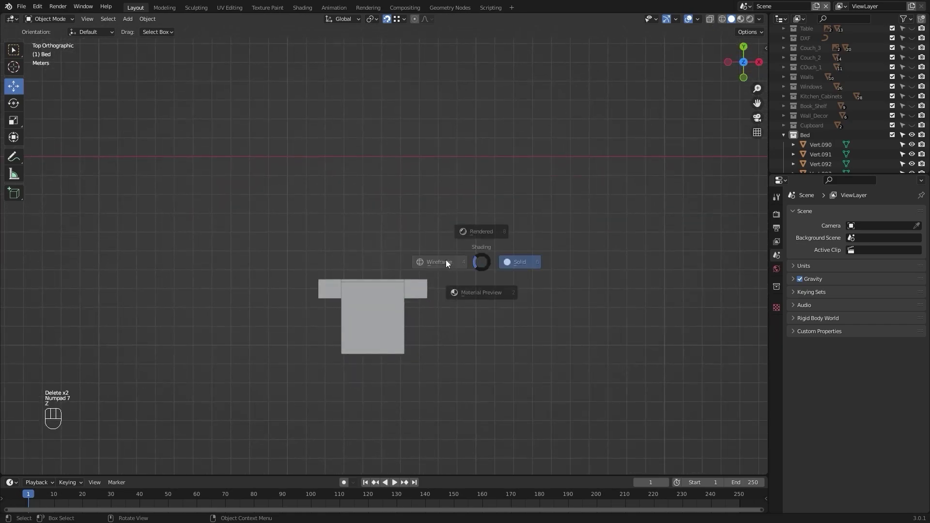
click(439, 261)
drag(260, 207, 431, 386)
scroll(502, 270, down, 4)
shift+middle_drag(561, 231, 448, 276)
click(154, 19)
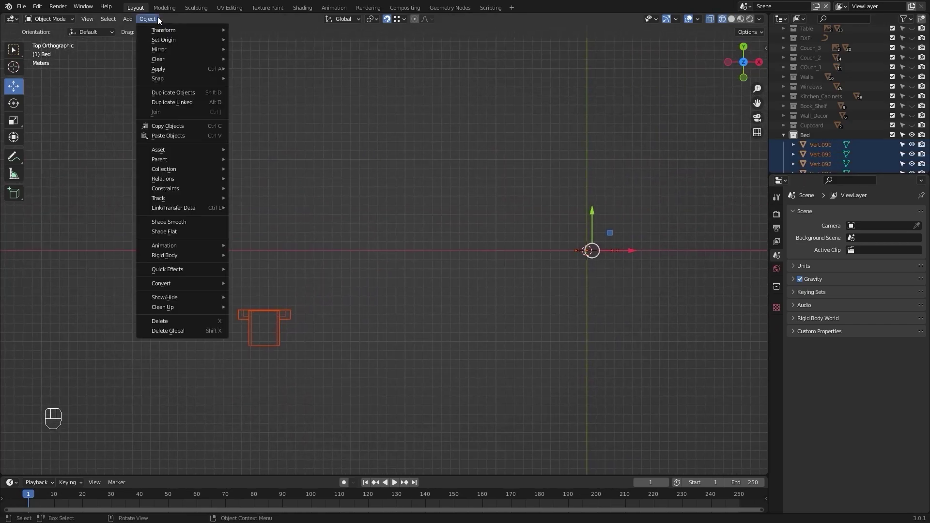
mouse_move(203, 40)
click(292, 49)
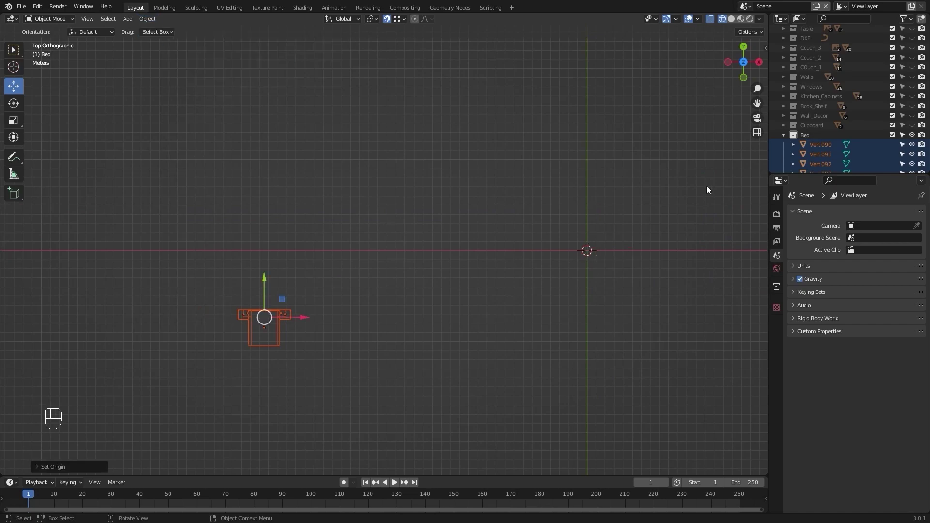
scroll(838, 141, up, 2)
click(782, 148)
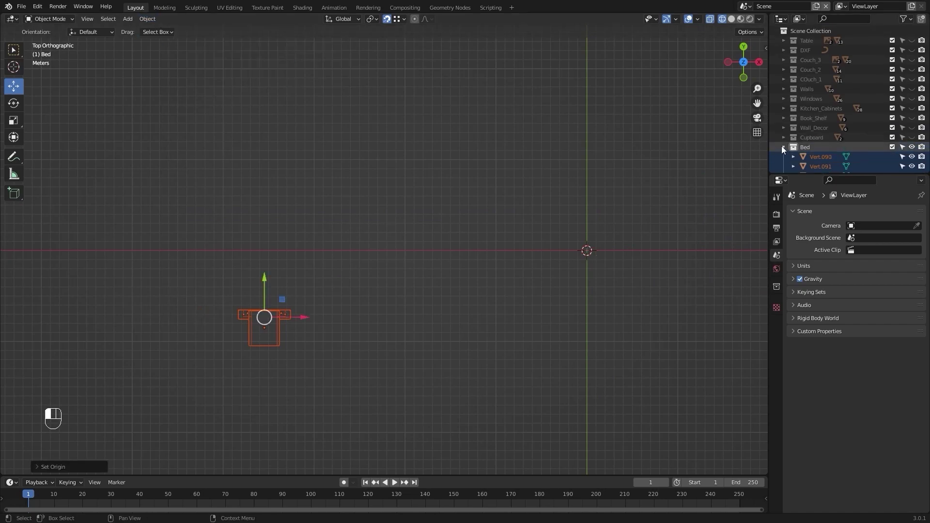
Make all hidden collections visible again, from Cupboard up through Table.
drag(911, 137, 912, 89)
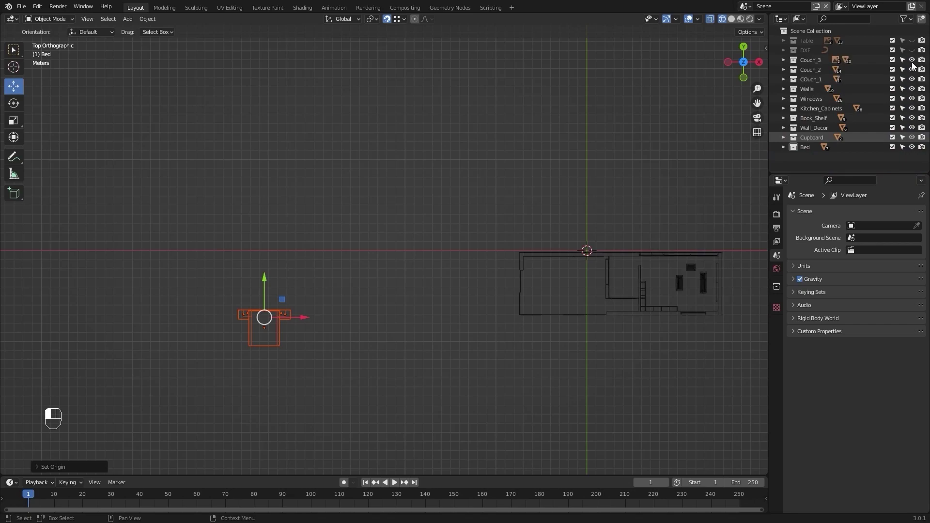
shift+middle_drag(488, 210, 438, 236)
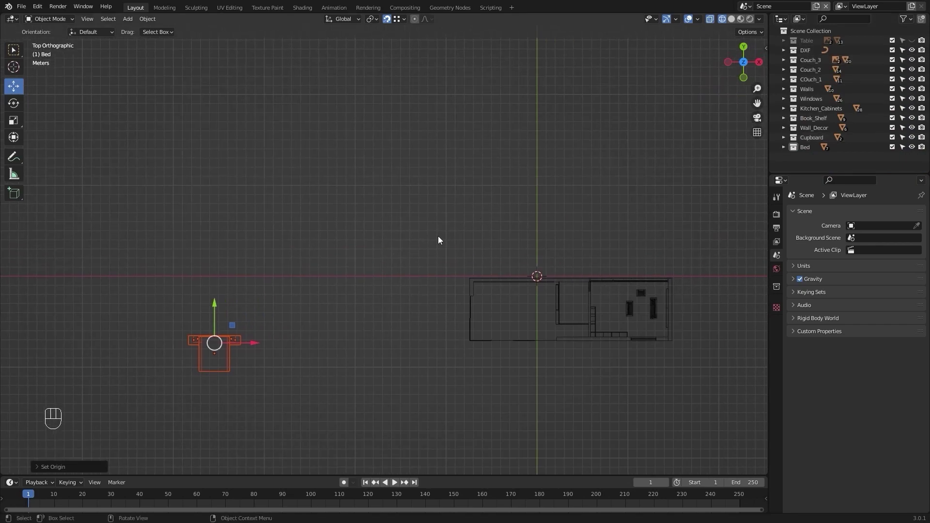
click(911, 40)
Switch to solid shading and move the selected bed from outside the floor plan into the large empty bedroom.
click(394, 284)
shift+middle_drag(393, 227, 367, 191)
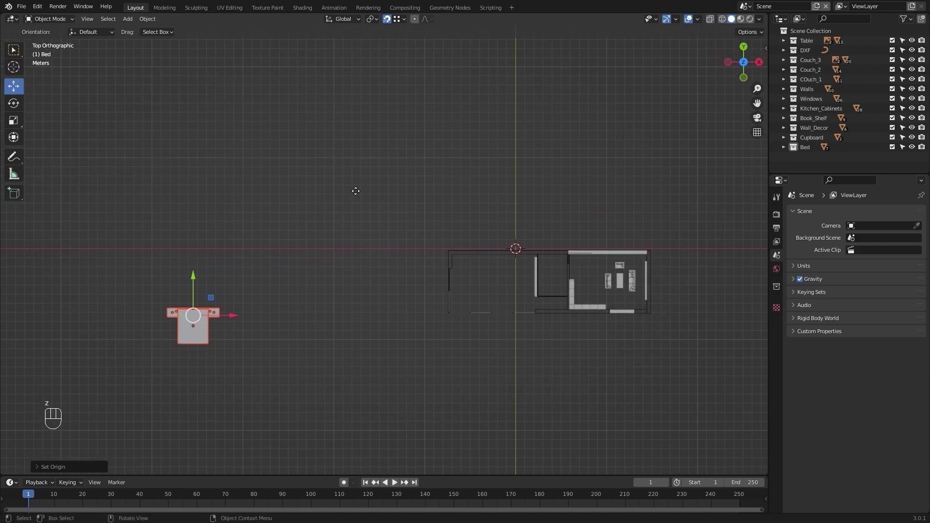
key(g)
click(659, 149)
scroll(645, 148, up, 2)
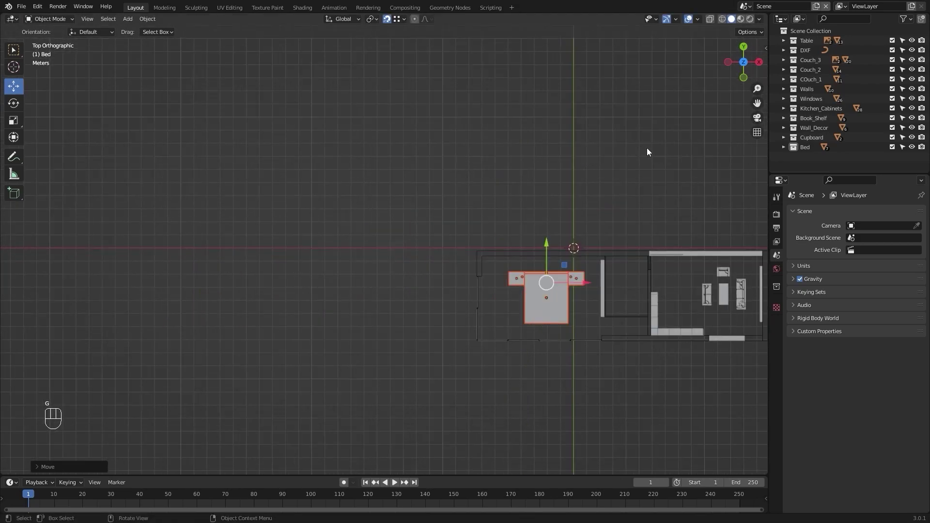
Turn off snapping and move the bed about 1 m along Y, close to the bedroom's back wall.
shift+middle_drag(645, 148, 510, 150)
click(387, 19)
scroll(502, 248, up, 8)
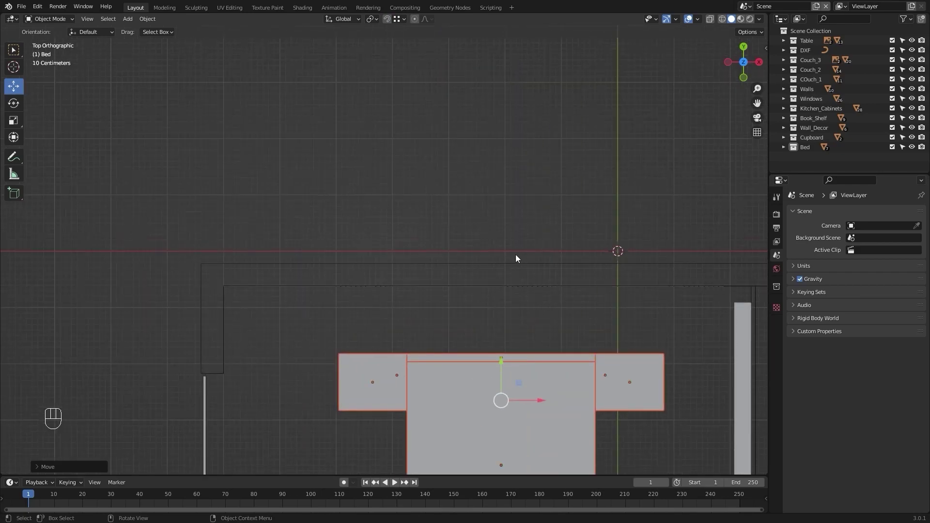
scroll(539, 285, down, 4)
scroll(505, 255, up, 2)
key(g)
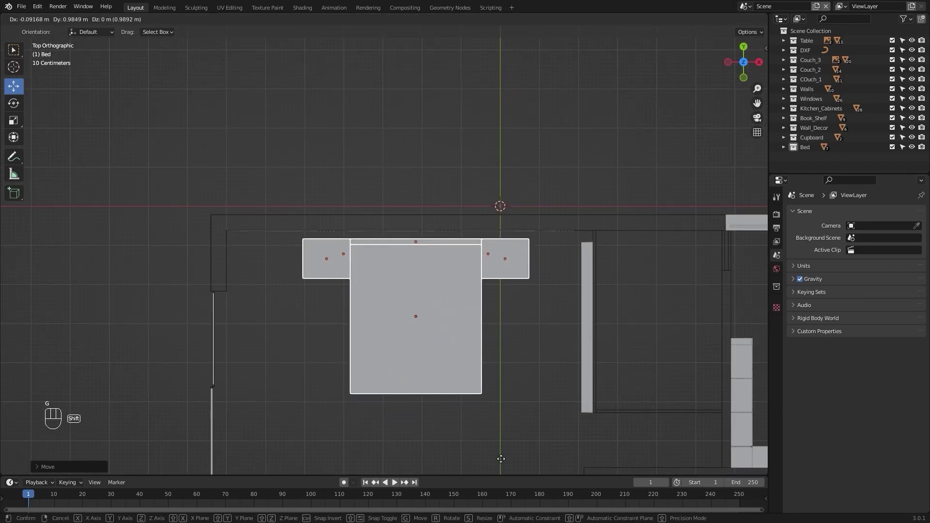
click(495, 398)
In the top view, move the bed about 0.1 m further along Y until the headboard meets the slatted wall decor.
middle_drag(495, 395, 466, 331)
scroll(475, 339, up, 3)
key(KP_7)
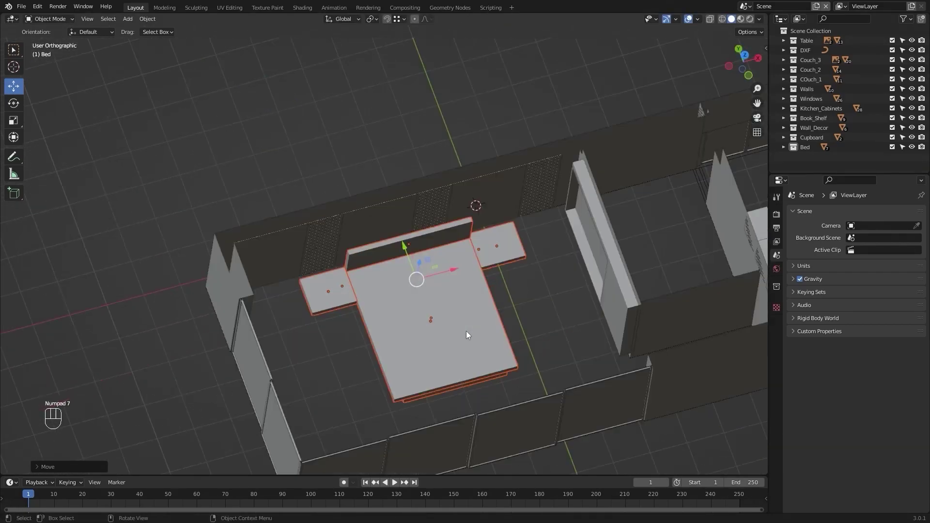
scroll(467, 333, up, 4)
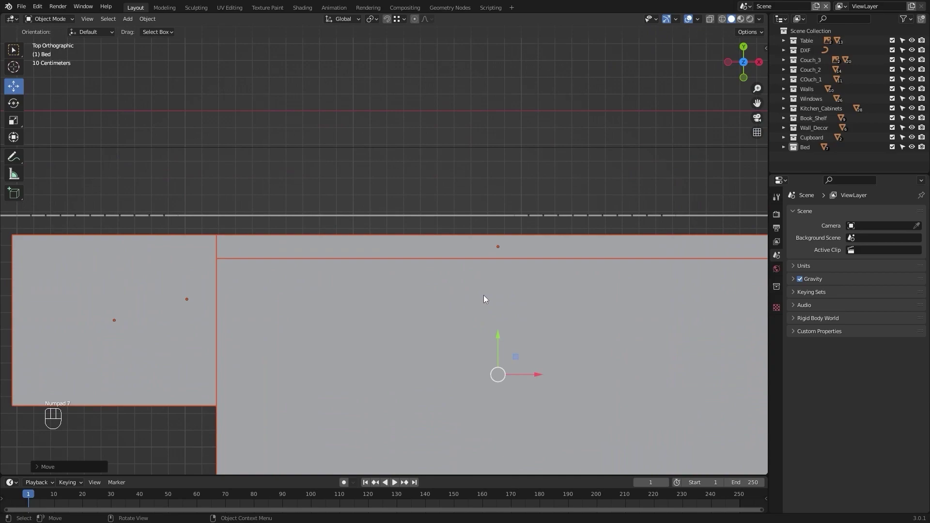
key(g)
key(y)
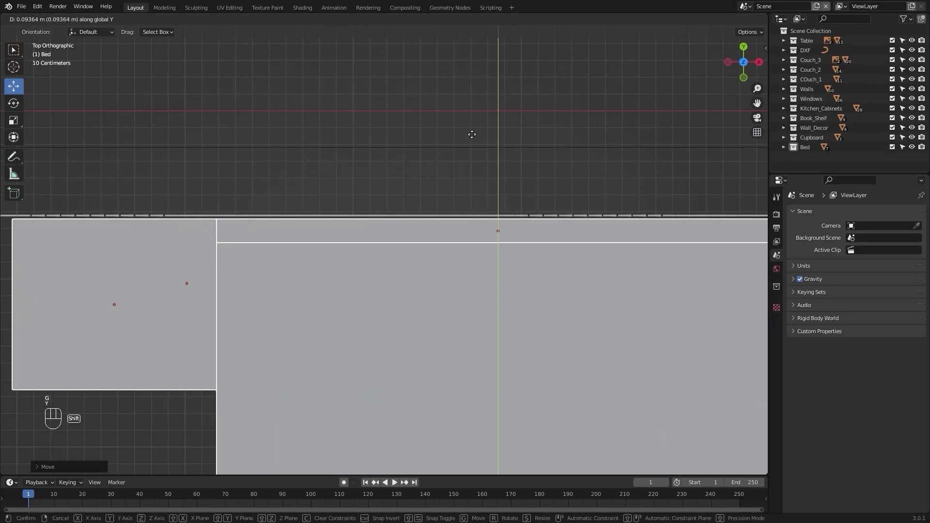
click(471, 131)
In the front view, raise the bed along Z until its base is slightly above the bottom edge of the walls.
scroll(452, 164, down, 7)
key(z)
click(477, 275)
key(KP_1)
scroll(476, 275, up, 6)
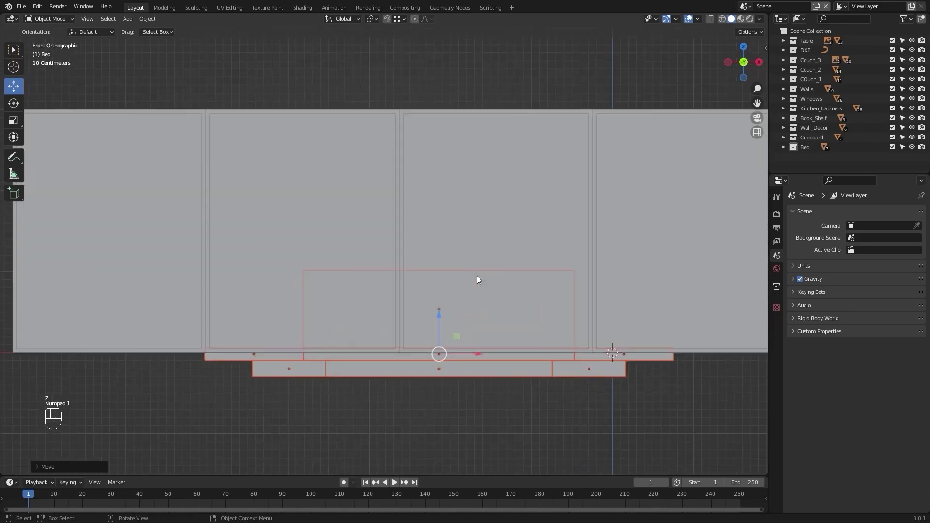
key(g)
key(z)
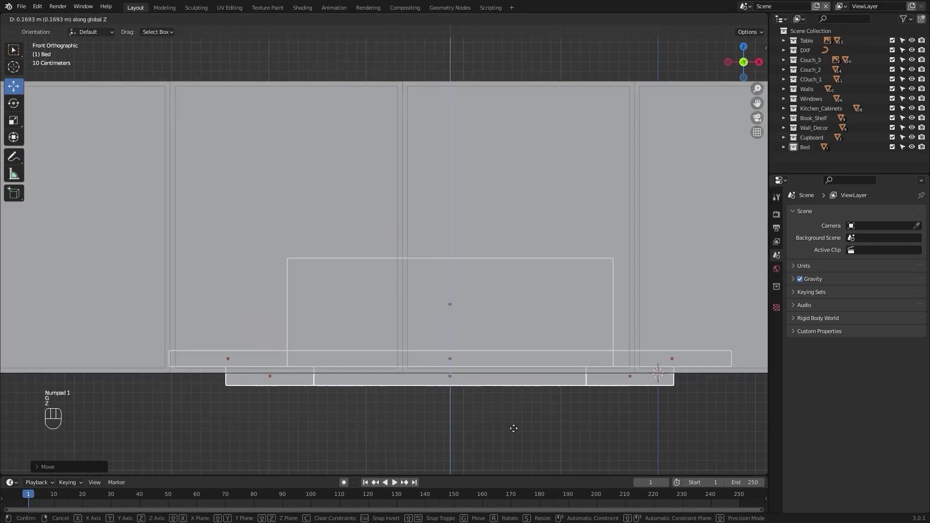
click(515, 408)
Turn snapping on, lower the bed along Z onto the bottom edge of the walls, and deselect it.
scroll(514, 408, up, 4)
shift+middle_drag(509, 399, 469, 241)
scroll(392, 316, up, 3)
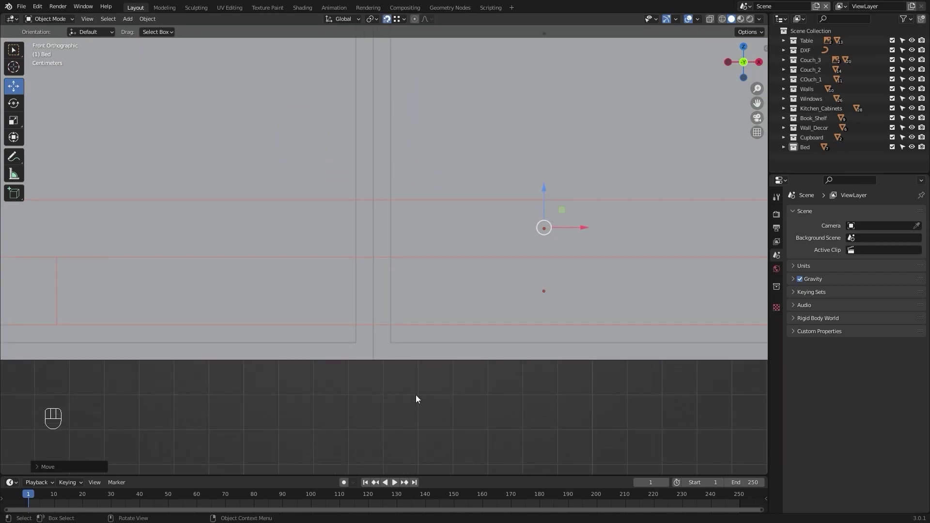
key(g)
key(z)
click(384, 363)
scroll(385, 369, down, 8)
scroll(385, 373, down, 7)
middle_drag(380, 337, 434, 390)
click(542, 436)
middle_drag(541, 436, 492, 405)
scroll(551, 431, up, 1)
Select all bed parts in the top view and, with snapping off, shift them about 0.33 m in the negative X direction.
key(KP_7)
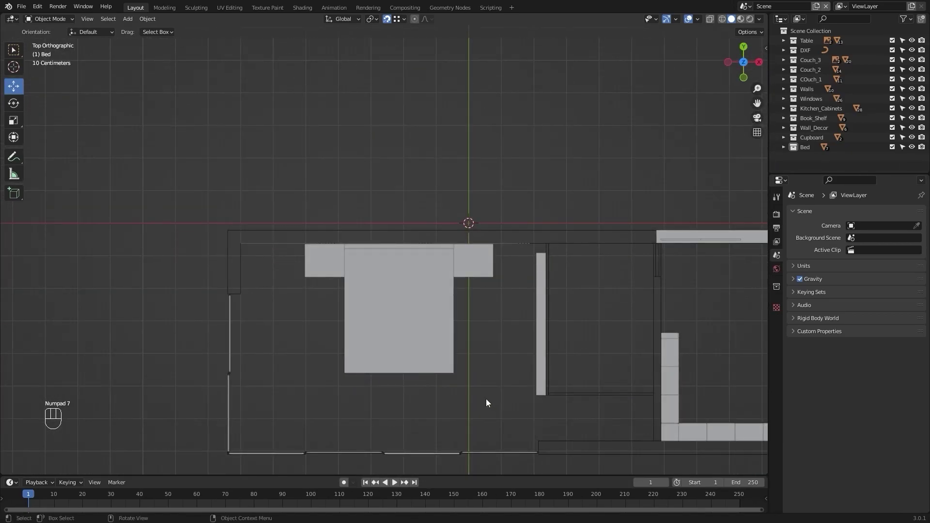
key(z)
mouse_move(322, 400)
mouse_down()
mouse_move(482, 281)
mouse_move(367, 341)
mouse_up()
click(229, 351)
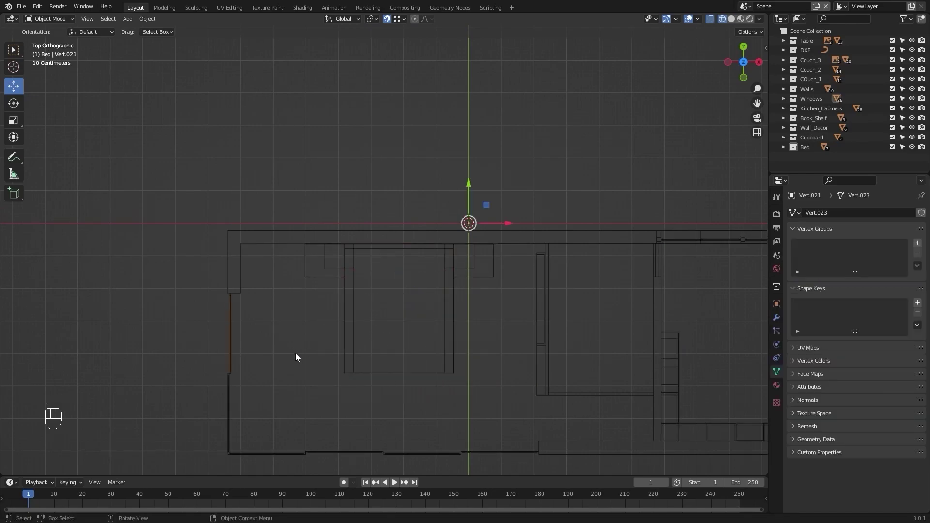
drag(269, 392, 525, 248)
key(z)
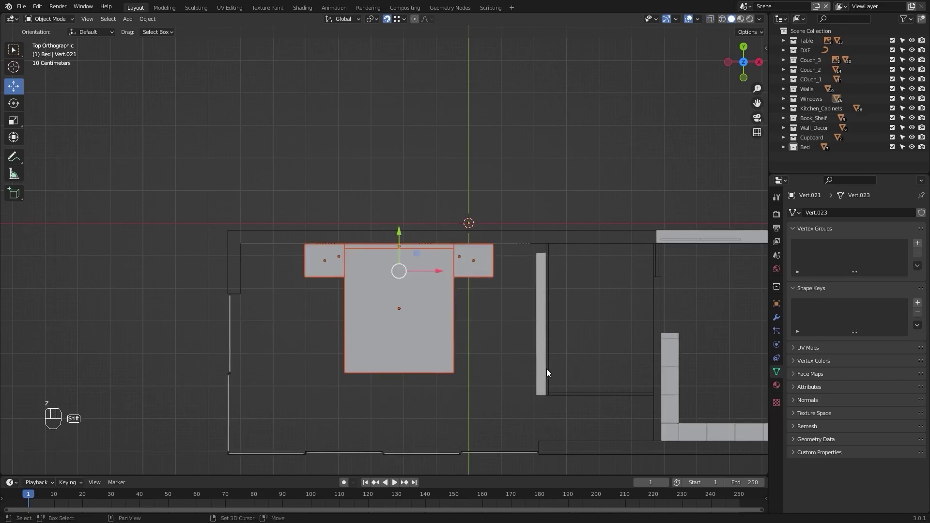
scroll(547, 368, up, 3)
shift+middle_drag(548, 369, 524, 357)
scroll(554, 356, down, 3)
key(g)
key(Escape)
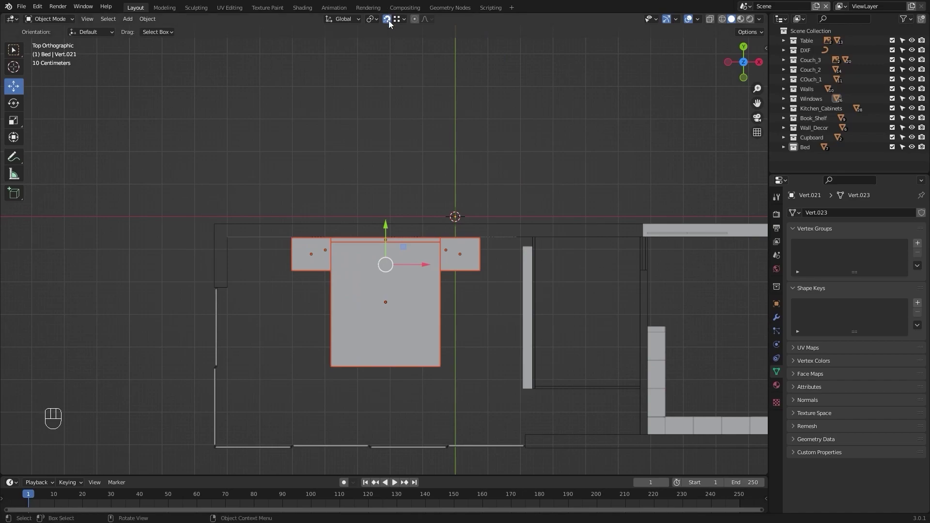
key(g)
key(x)
key(shift)
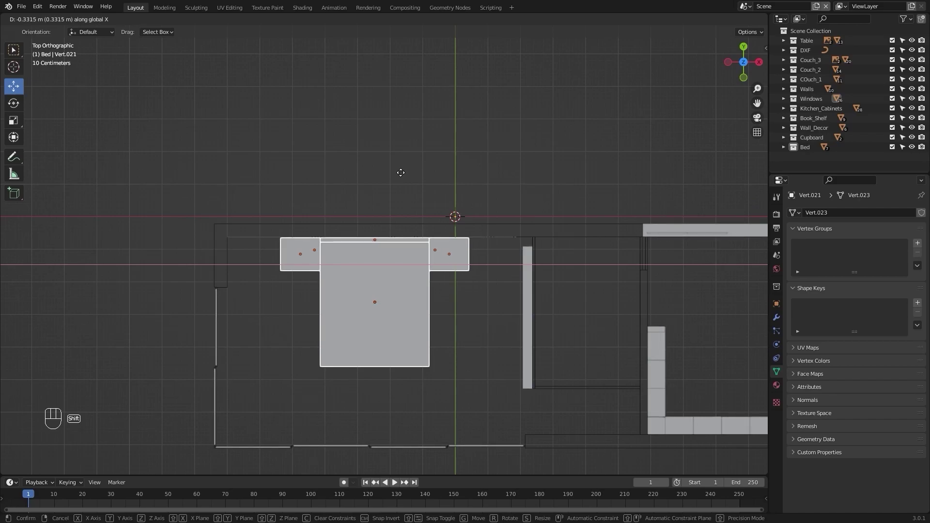
click(401, 173)
click(366, 174)
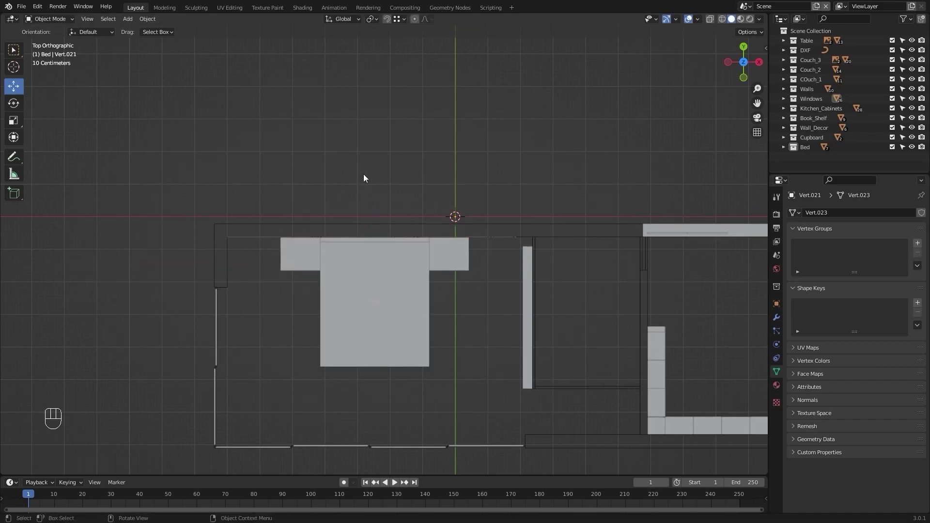
middle_drag(376, 293, 277, 324)
scroll(278, 324, up, 5)
middle_drag(378, 335, 361, 321)
alt+middle_drag(409, 357, 407, 350)
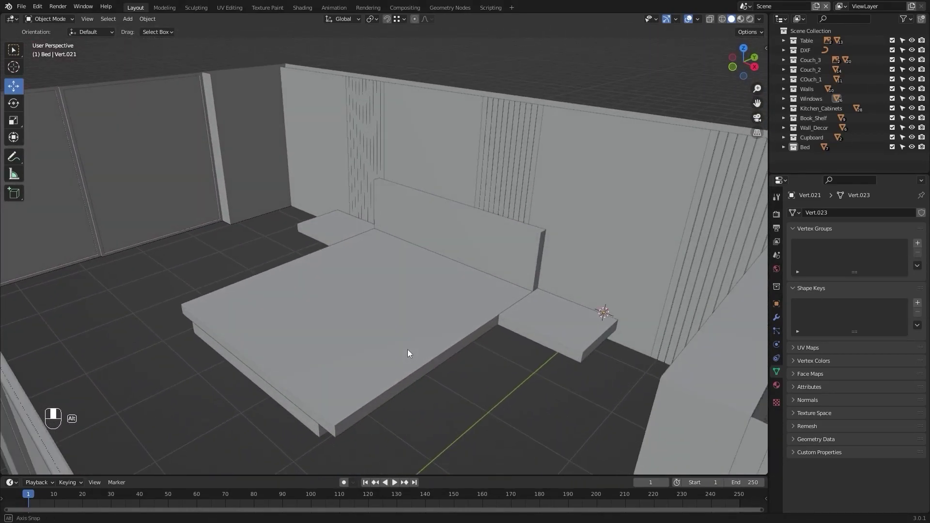